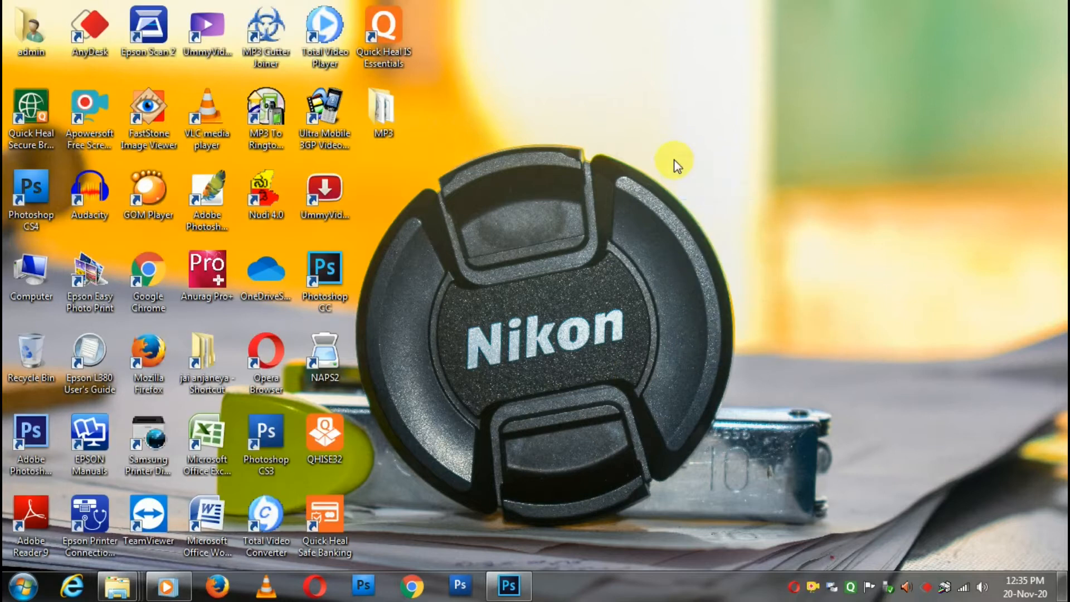
{"action": "right_click", "coordinate": [688, 172]}
{"action": "left_click", "coordinate": [726, 216]}
{"action": "right_click", "coordinate": [669, 160]}
{"action": "left_click", "coordinate": [712, 204]}
{"action": "right_click", "coordinate": [681, 163]}
{"action": "left_click", "coordinate": [723, 208]}
{"action": "right_click", "coordinate": [693, 184]}
{"action": "left_click", "coordinate": [736, 228]}
{"action": "right_click", "coordinate": [724, 216]}
{"action": "left_click", "coordinate": [766, 261]}
- Open Photoshop CC, create a 36 × 12 inch RGB document at 300 pixels/inch, and dock its window in the workspace
{"action": "double_click", "coordinate": [342, 295]}
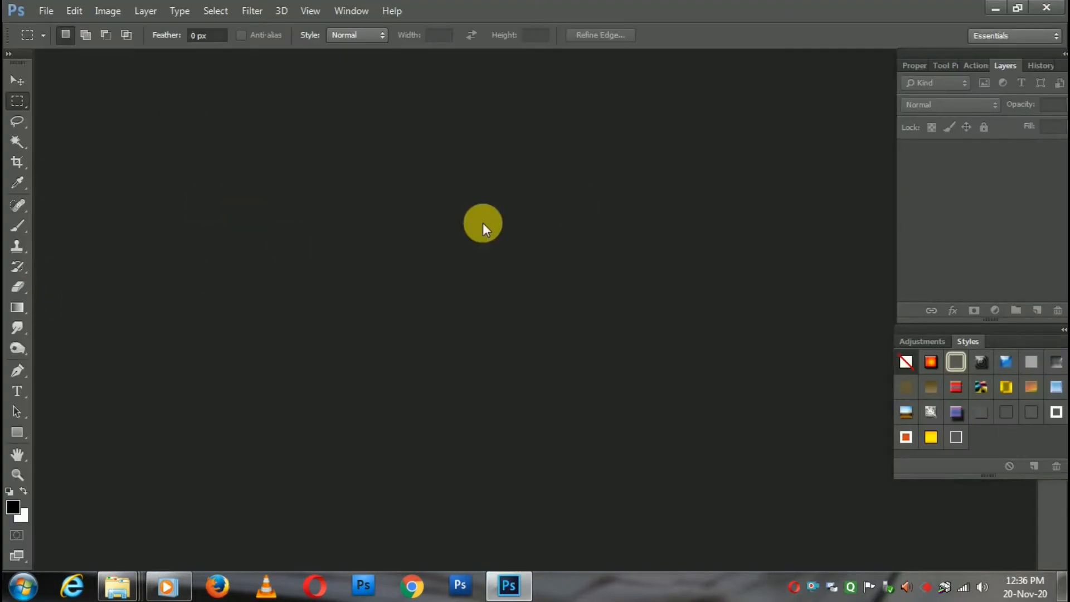
{"action": "left_click", "coordinate": [48, 11]}
{"action": "left_click", "coordinate": [52, 26]}
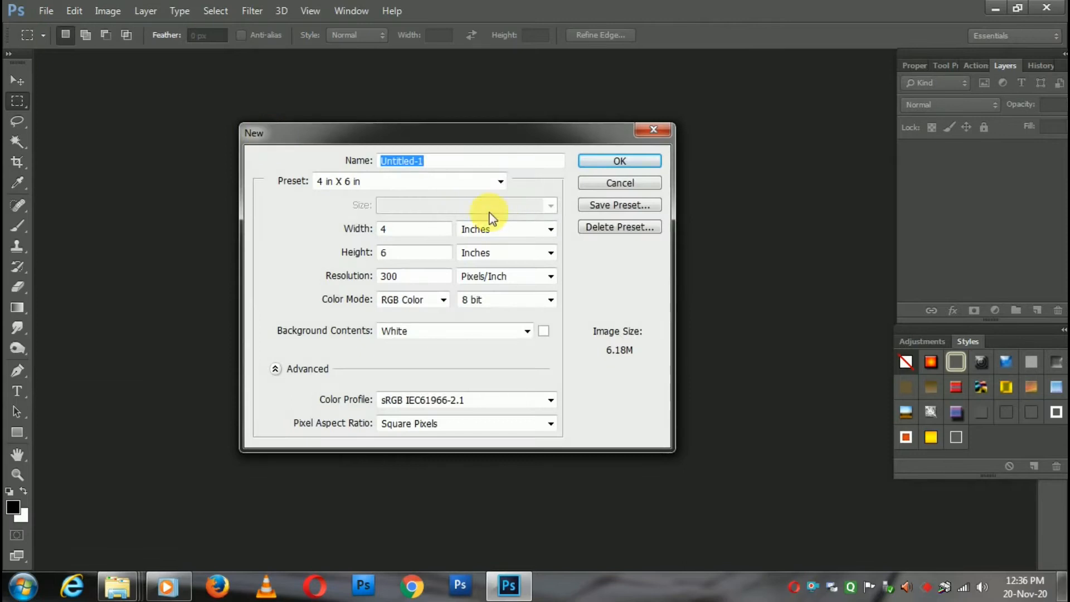
{"action": "type", "text": "3"}
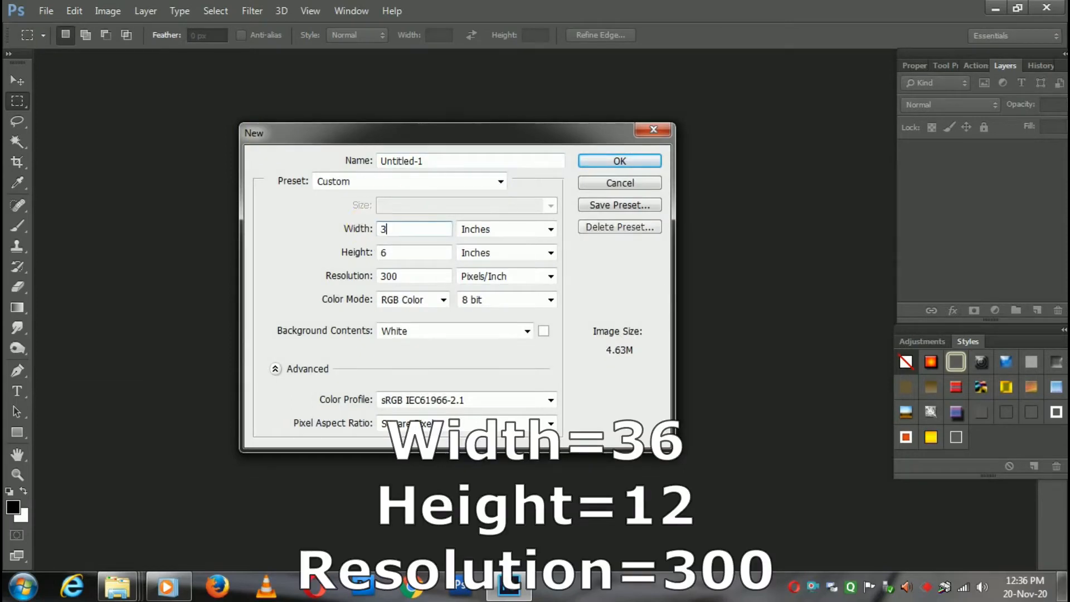
{"action": "type", "text": "12"}
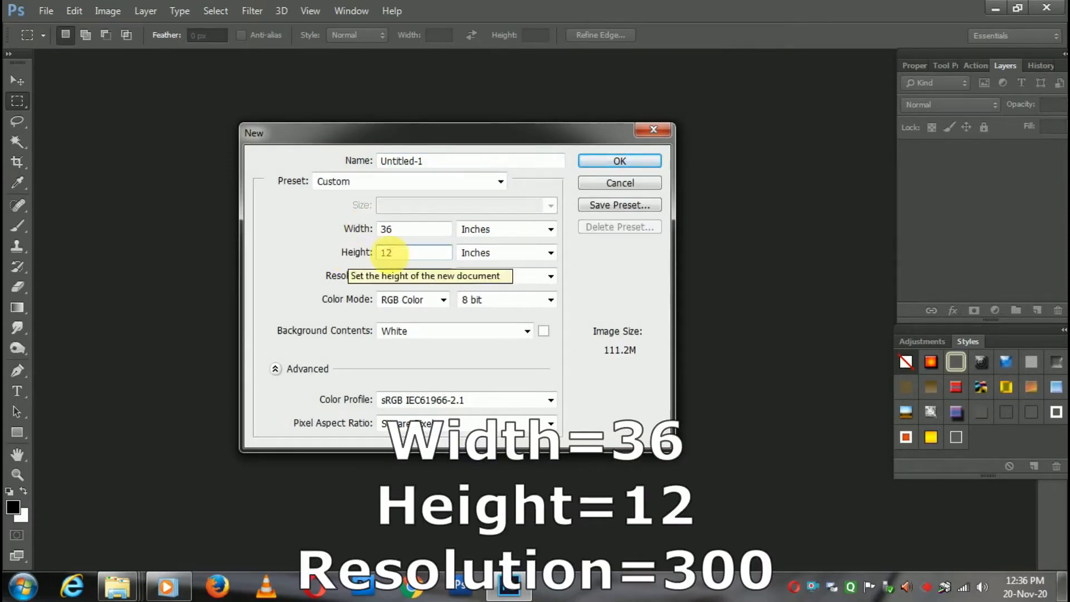
{"action": "left_click_drag", "start_coordinate": [400, 233], "coordinate": [384, 248]}
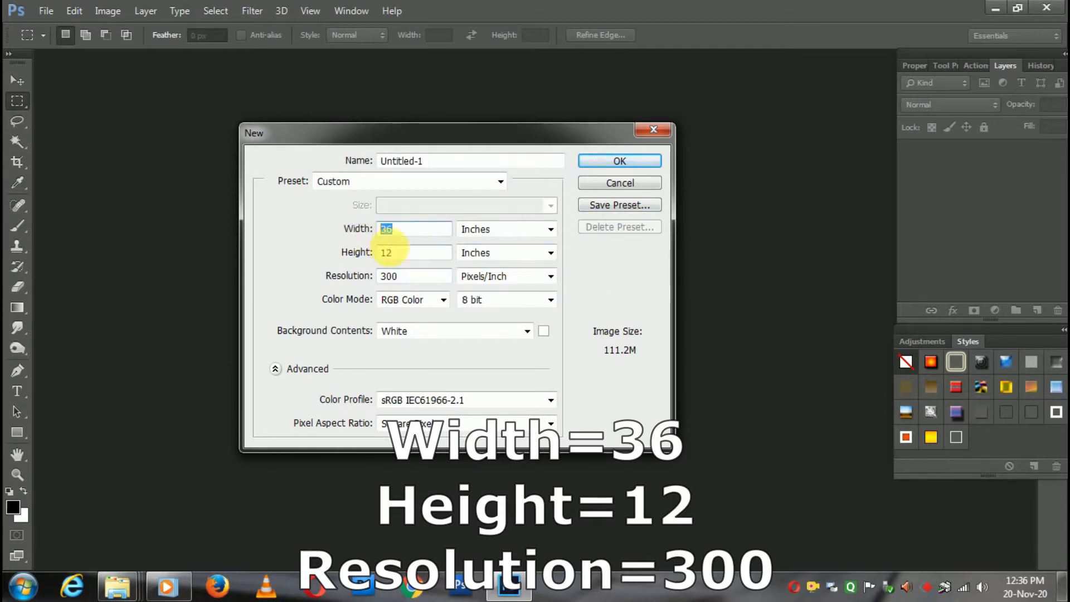
{"action": "left_click", "coordinate": [600, 166]}
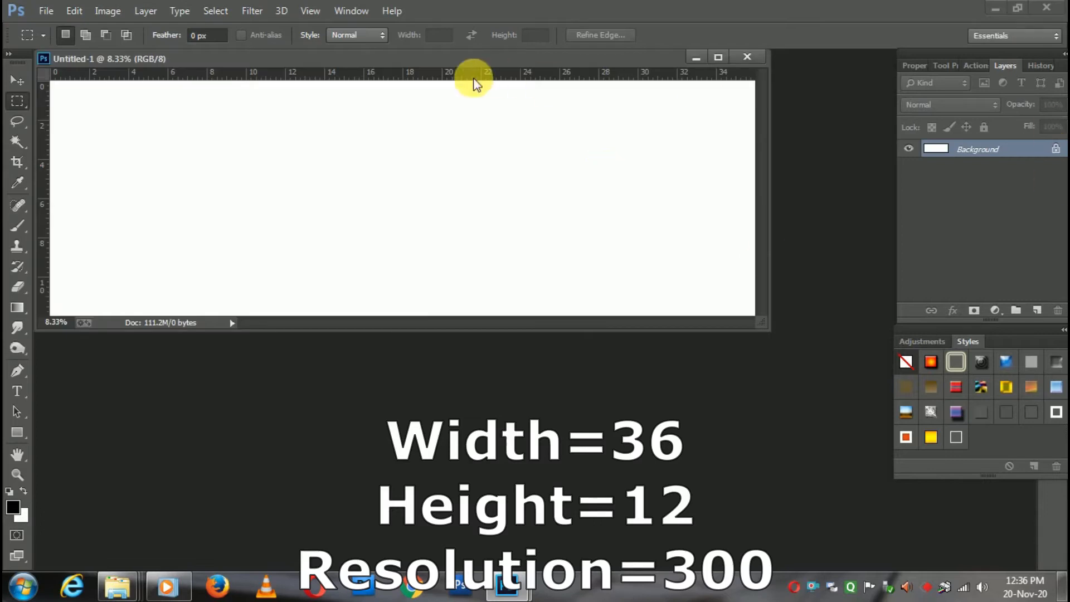
{"action": "left_click_drag", "start_coordinate": [366, 58], "coordinate": [459, 58]}
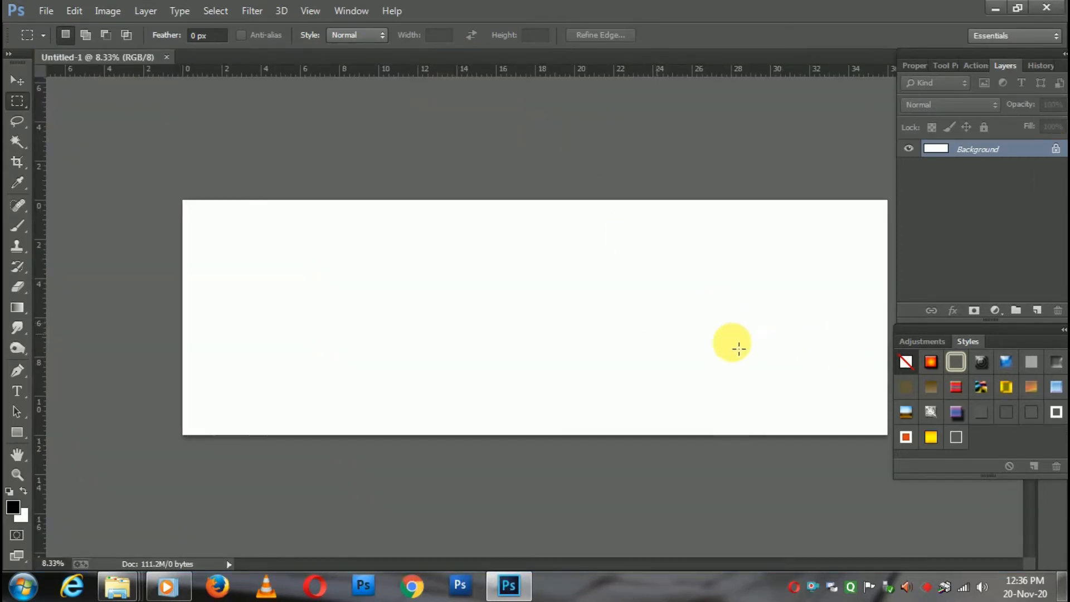
- Add two vertical and two horizontal margin guides just inside the four edges of the canvas
{"action": "left_click", "coordinate": [17, 80]}
{"action": "left_click_drag", "start_coordinate": [38, 171], "coordinate": [189, 167]}
{"action": "left_click_drag", "start_coordinate": [38, 147], "coordinate": [886, 185]}
{"action": "left_click_drag", "start_coordinate": [471, 71], "coordinate": [505, 213]}
{"action": "left_click_drag", "start_coordinate": [450, 59], "coordinate": [548, 429]}
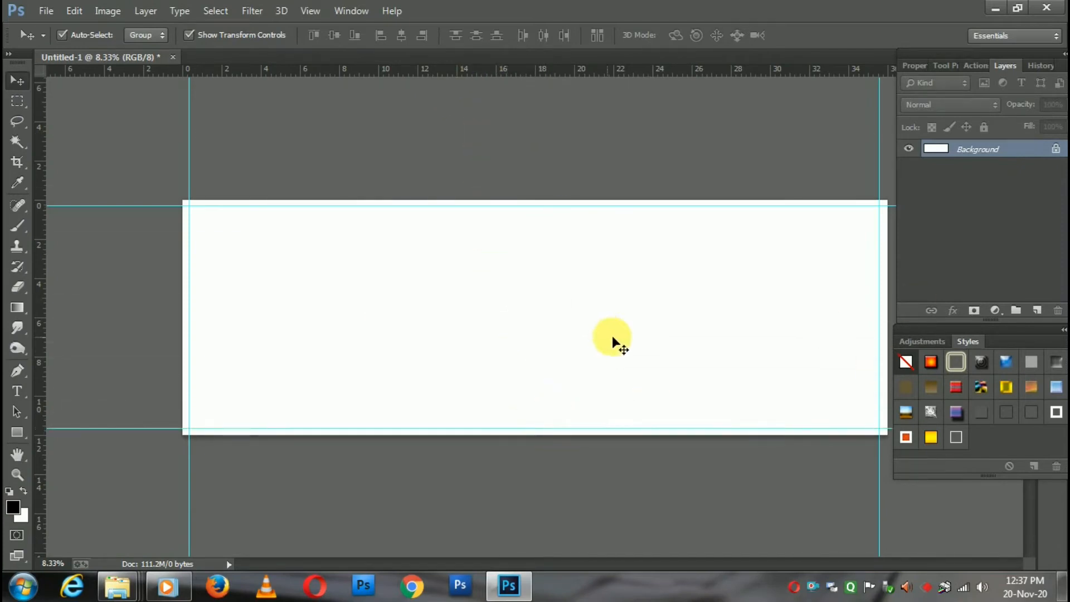
{"action": "key", "text": "ctrl+plus"}
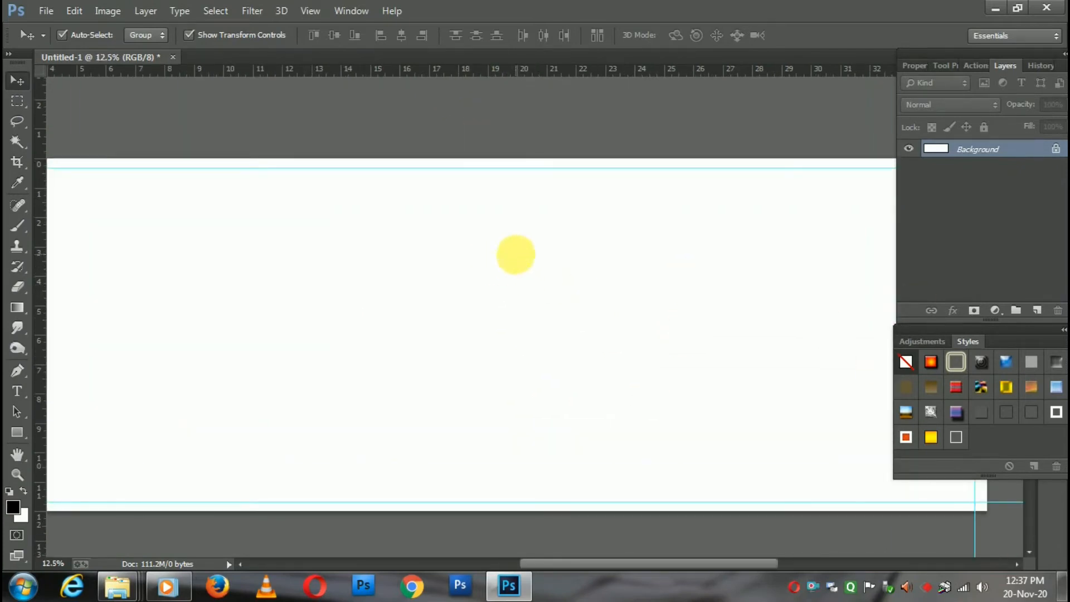
{"action": "key", "text": "ctrl+minus"}
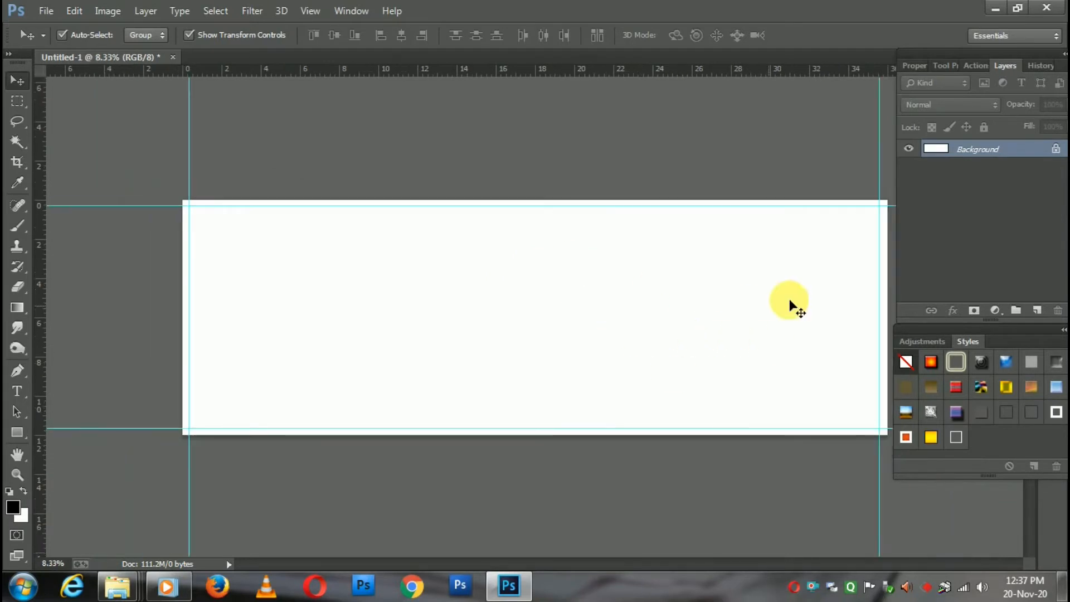
{"action": "right_click", "coordinate": [557, 262]}
{"action": "left_click", "coordinate": [609, 277]}
{"action": "right_click", "coordinate": [607, 278]}
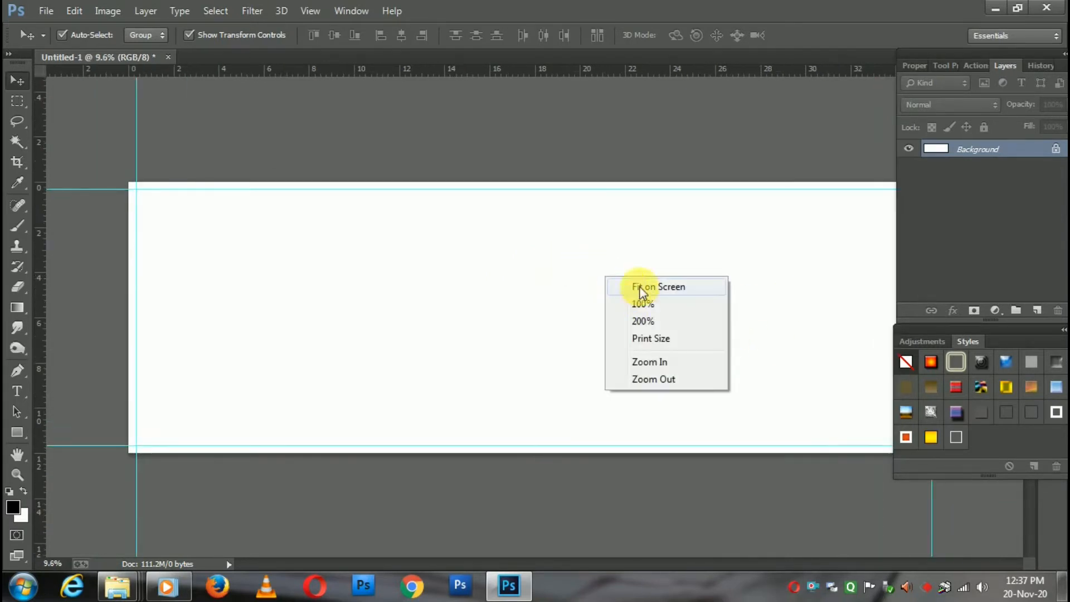
{"action": "left_click", "coordinate": [640, 287]}
{"action": "left_click", "coordinate": [571, 287], "text": "alt"}
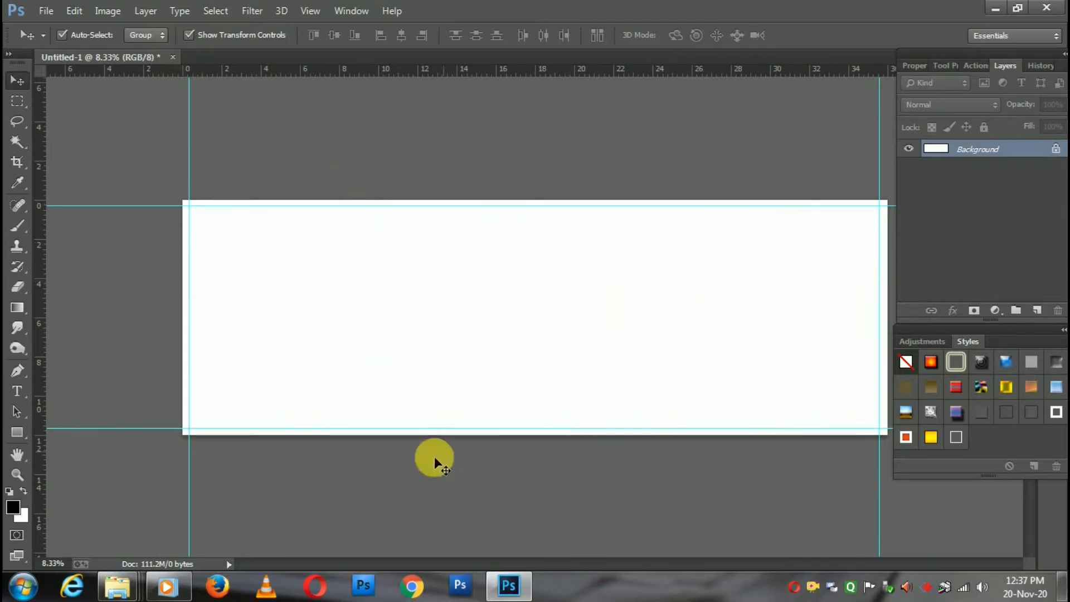
- Open the orange butterfly background image from File Explorer in Photoshop, copy the whole image and close its file
{"action": "mouse_move", "coordinate": [114, 590]}
{"action": "left_click", "coordinate": [480, 507]}
{"action": "left_click", "coordinate": [908, 273]}
{"action": "left_click_drag", "start_coordinate": [908, 273], "coordinate": [441, 402]}
{"action": "key", "text": "ctrl+a"}
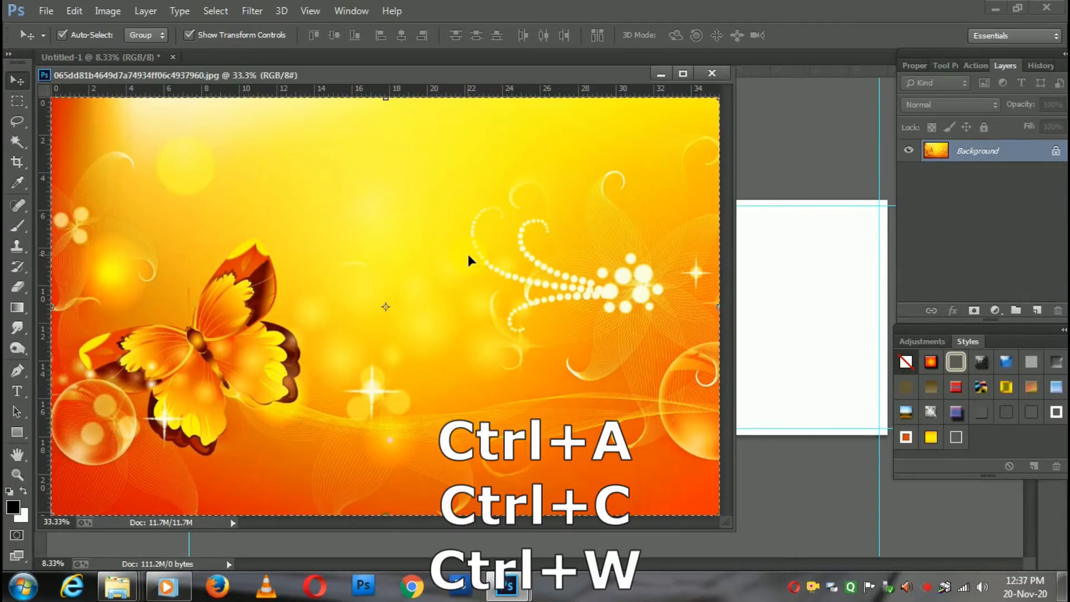
{"action": "key", "text": "ctrl+c"}
{"action": "key", "text": "ctrl+w"}
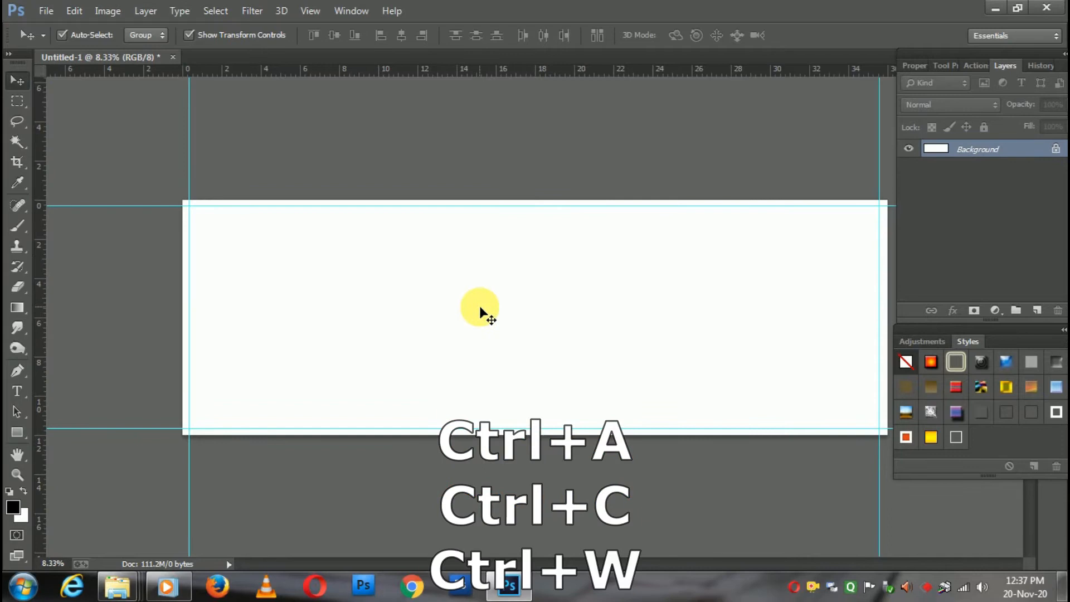
- Add a vertical centre guide and paste the background image, scaled to 375% to fill the left half up to that guide
{"action": "left_click_drag", "start_coordinate": [40, 251], "coordinate": [543, 220]}
{"action": "key", "text": "ctrl+v"}
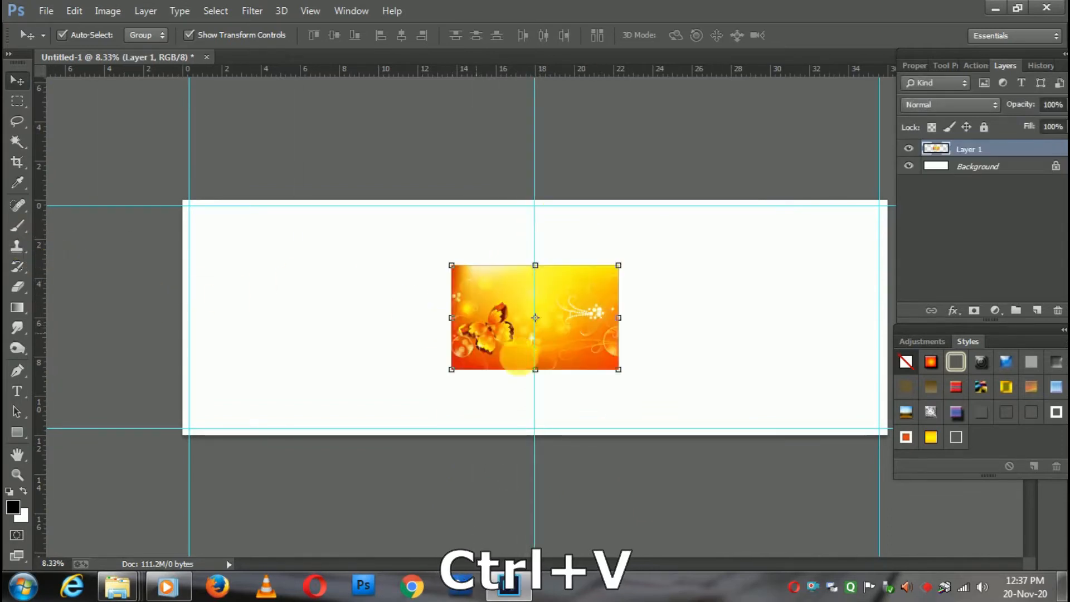
{"action": "left_click_drag", "start_coordinate": [617, 370], "coordinate": [815, 492]}
{"action": "left_click_drag", "start_coordinate": [711, 389], "coordinate": [517, 364]}
{"action": "left_click_drag", "start_coordinate": [622, 467], "coordinate": [692, 506]}
{"action": "left_click_drag", "start_coordinate": [668, 429], "coordinate": [515, 396]}
{"action": "key", "text": "Return"}
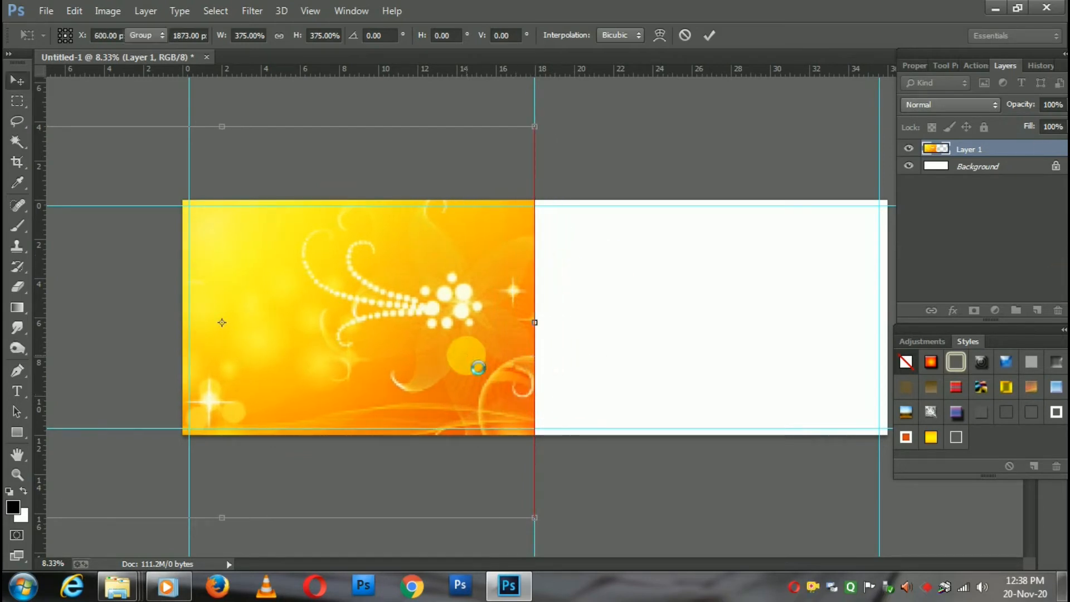
- Apply a Gaussian Blur with a radius of 66.4 pixels to the pasted background layer
{"action": "left_click", "coordinate": [252, 11]}
{"action": "mouse_move", "coordinate": [279, 200]}
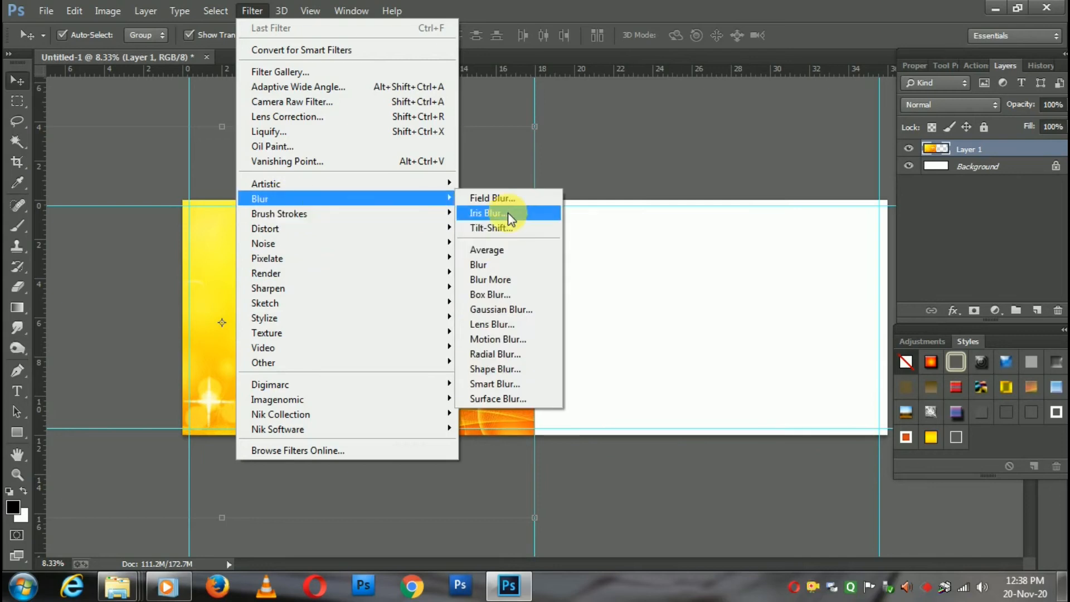
{"action": "left_click", "coordinate": [504, 309]}
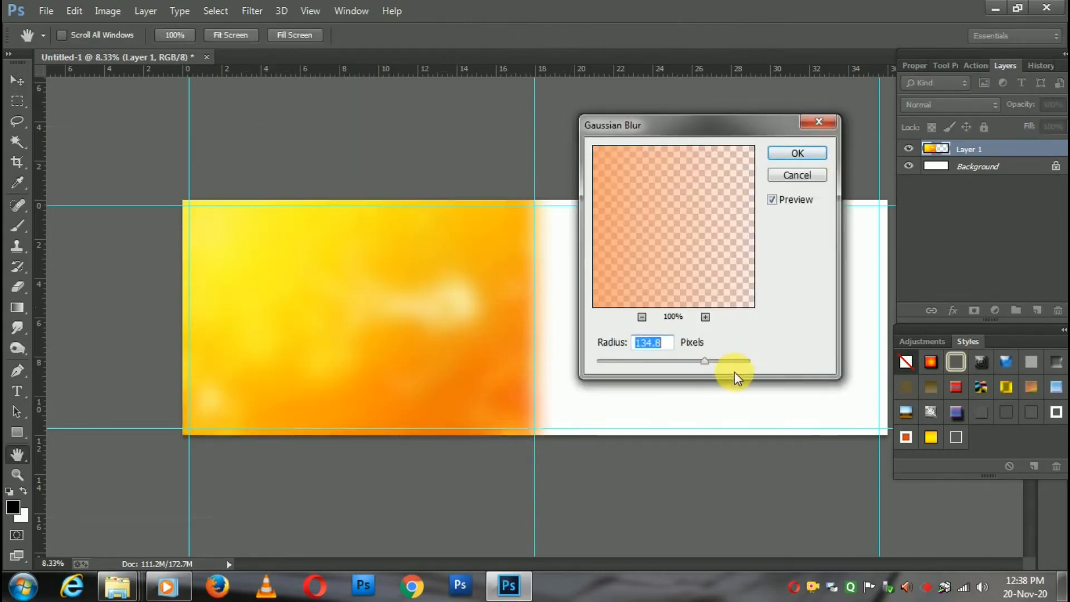
{"action": "mouse_move", "coordinate": [698, 357]}
{"action": "left_mouse_down"}
{"action": "mouse_move", "coordinate": [674, 363]}
{"action": "mouse_move", "coordinate": [685, 361]}
{"action": "left_mouse_up"}
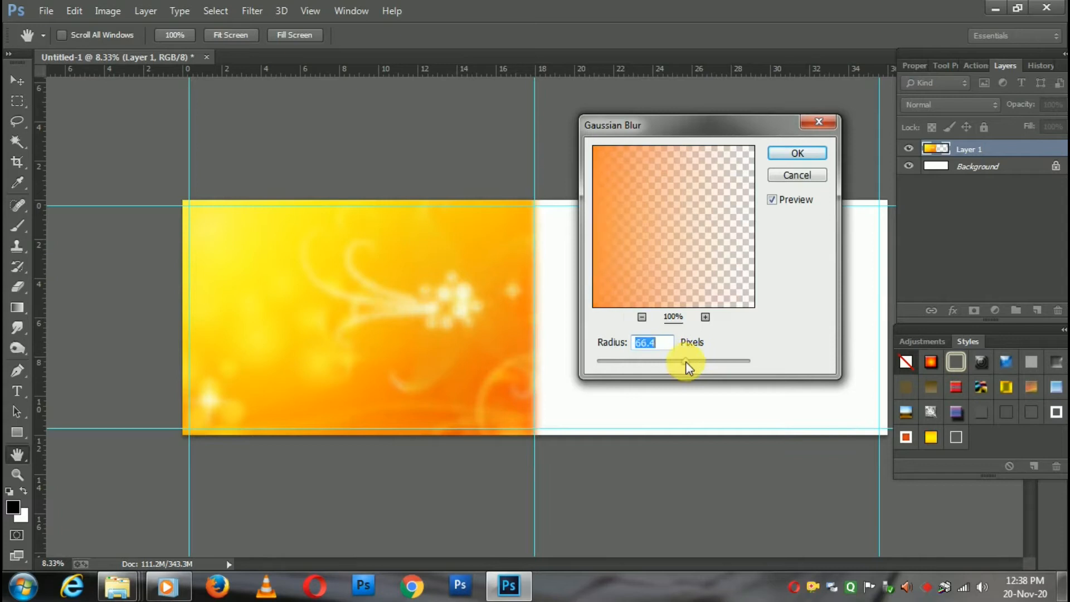
{"action": "left_click", "coordinate": [802, 153]}
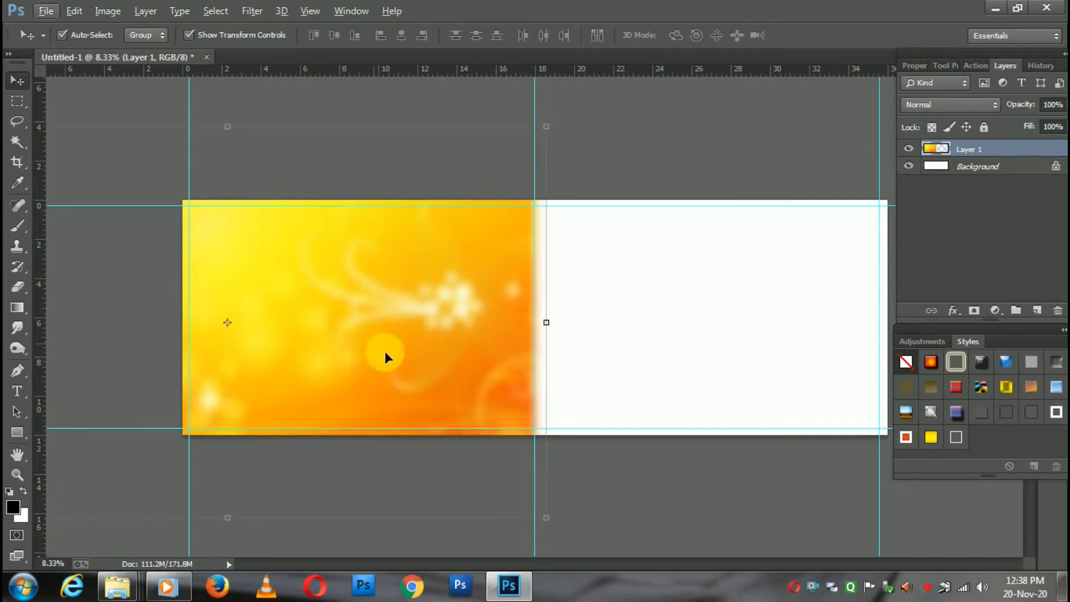
- Duplicate the blurred layer, move the copy toward the right half and flip it horizontally
{"action": "left_click_drag", "start_coordinate": [1038, 152], "coordinate": [1037, 310]}
{"action": "left_click_drag", "start_coordinate": [464, 372], "coordinate": [583, 359]}
{"action": "key", "text": "ctrl+t"}
{"action": "right_click", "coordinate": [677, 347]}
{"action": "left_click", "coordinate": [725, 322]}
- Position the flipped copy over the right half so its pattern mirrors the left half symmetrically about the centre guide
{"action": "left_click_drag", "start_coordinate": [627, 336], "coordinate": [648, 344]}
{"action": "key", "text": "Down"}
{"action": "key", "text": "Down"}
{"action": "key", "text": "Down"}
{"action": "key", "text": "Down"}
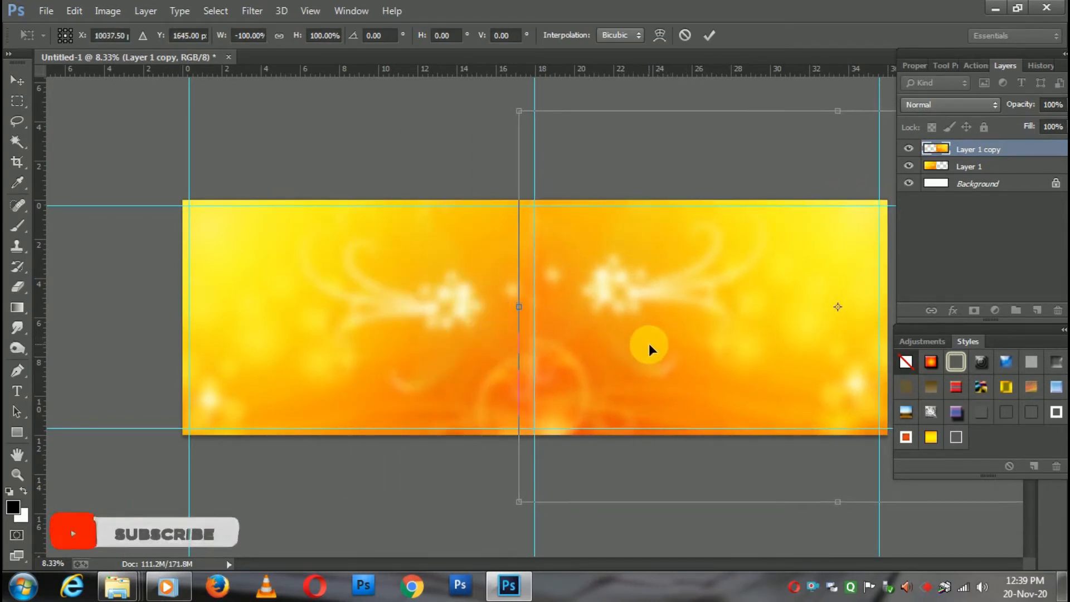
{"action": "key", "text": "shift+Down"}
{"action": "key", "text": "shift+Down"}
{"action": "key", "text": "Up"}
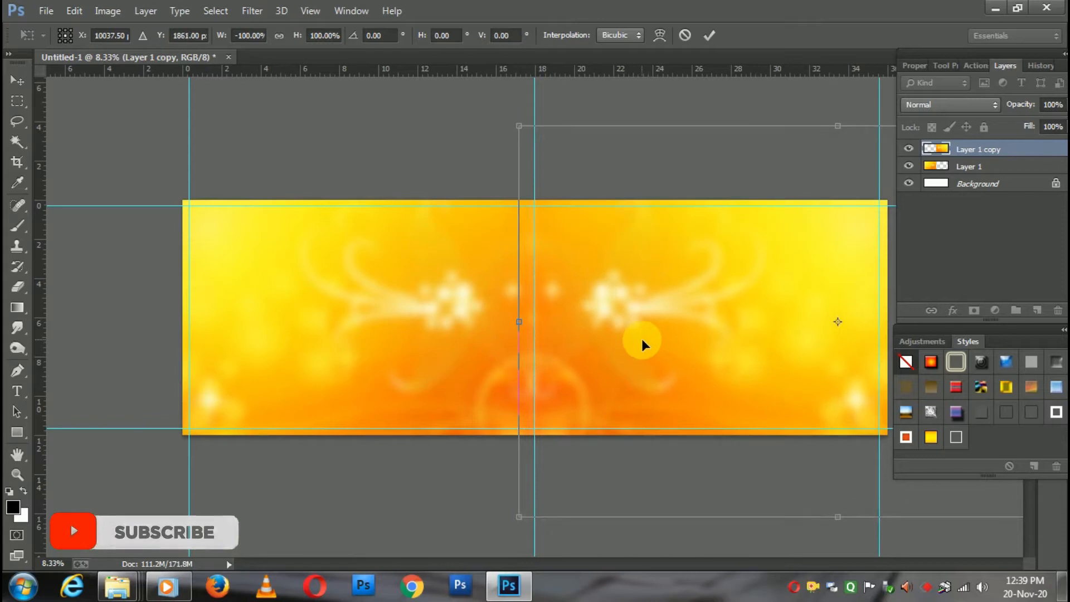
{"action": "key", "text": "Left"}
{"action": "key", "text": "Return"}
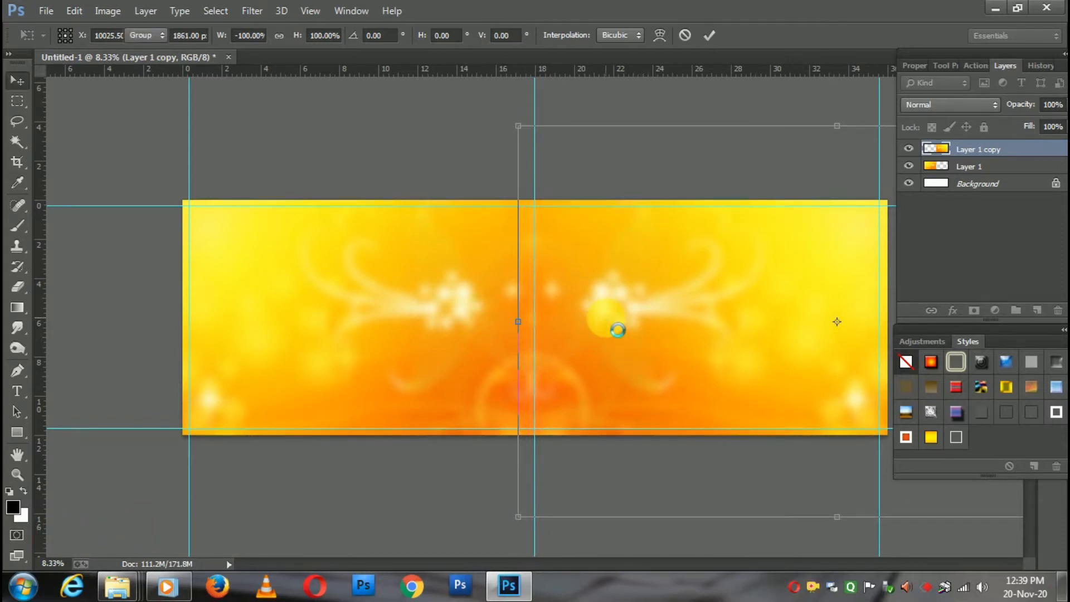
- Merge the two mirrored background layers into one layer and deselect it
{"action": "left_click", "coordinate": [975, 167], "text": "shift"}
{"action": "right_click", "coordinate": [975, 168]}
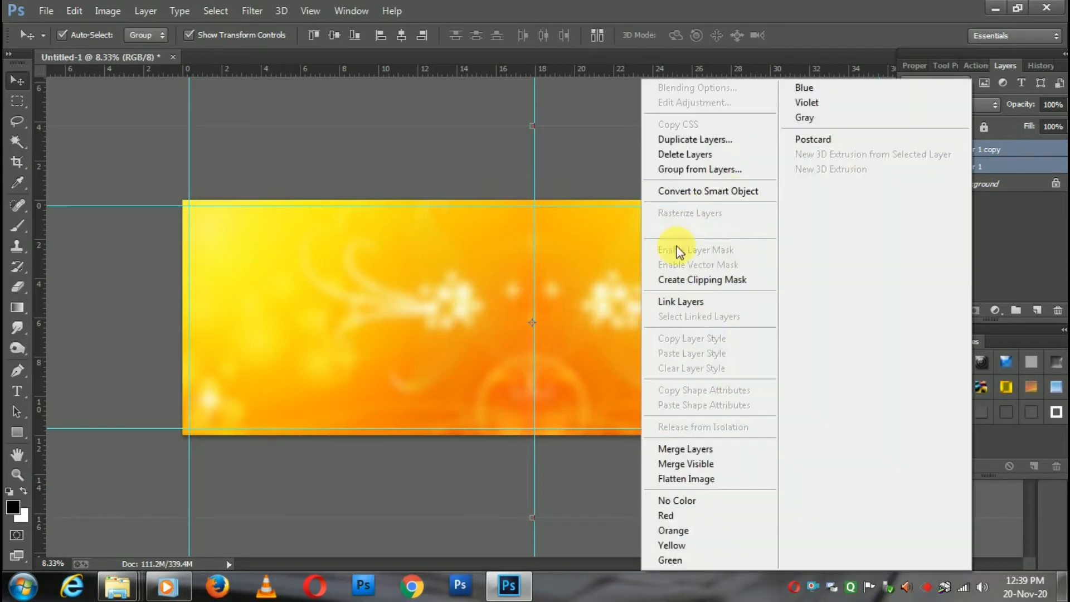
{"action": "left_click", "coordinate": [705, 447]}
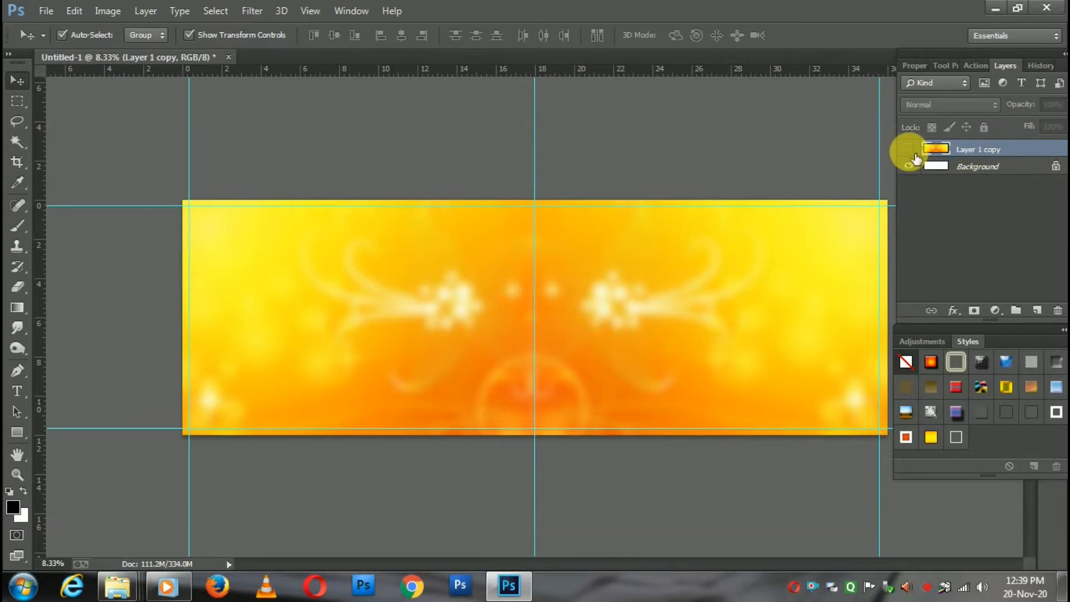
{"action": "left_click", "coordinate": [706, 186]}
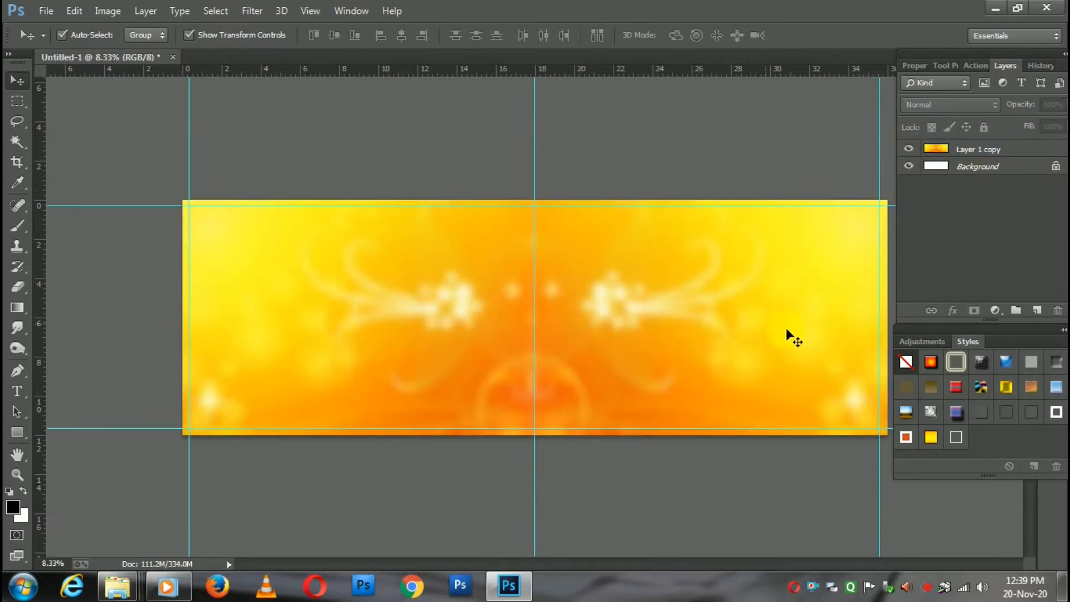
- Start a Pen path with a wavy curve running from above the canvas to its bottom edge through the right half
{"action": "left_click", "coordinate": [805, 330], "text": "ctrl"}
{"action": "left_click_drag", "start_coordinate": [805, 332], "coordinate": [552, 340]}
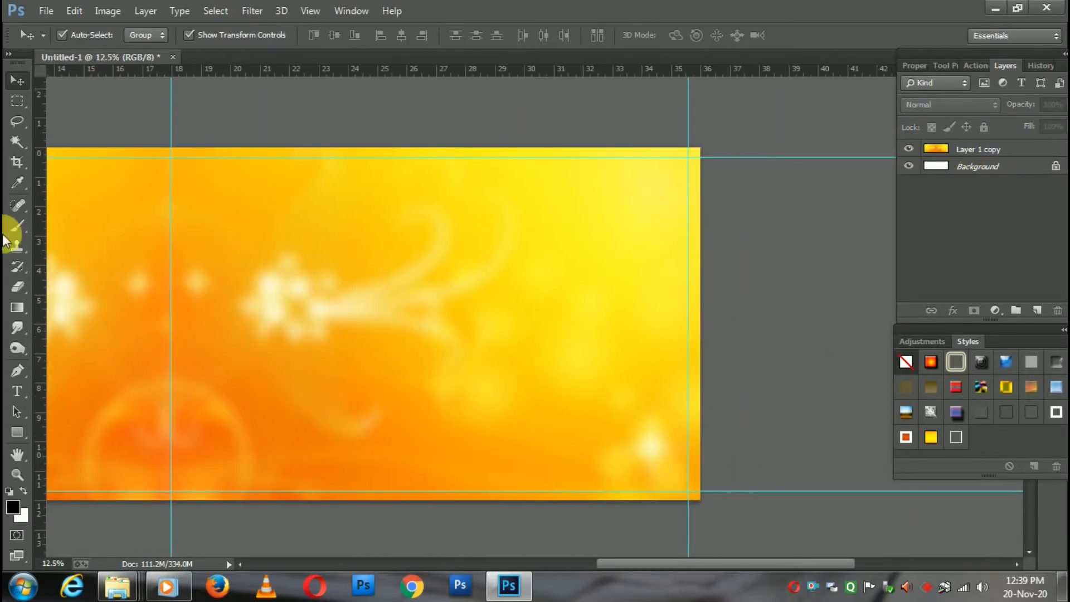
{"action": "left_click", "coordinate": [18, 371]}
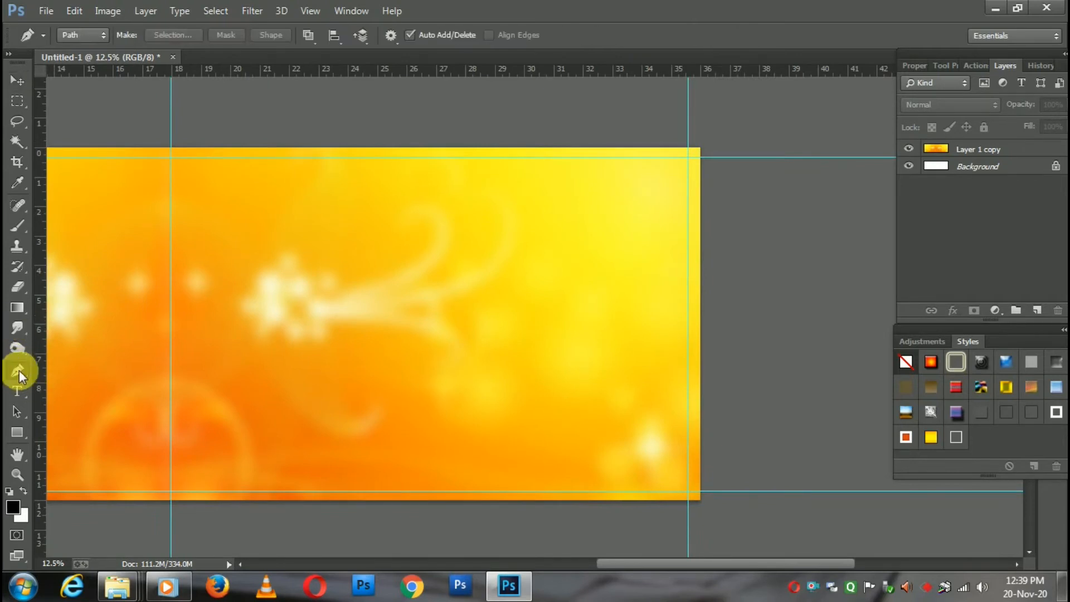
{"action": "key", "text": "ctrl+minus"}
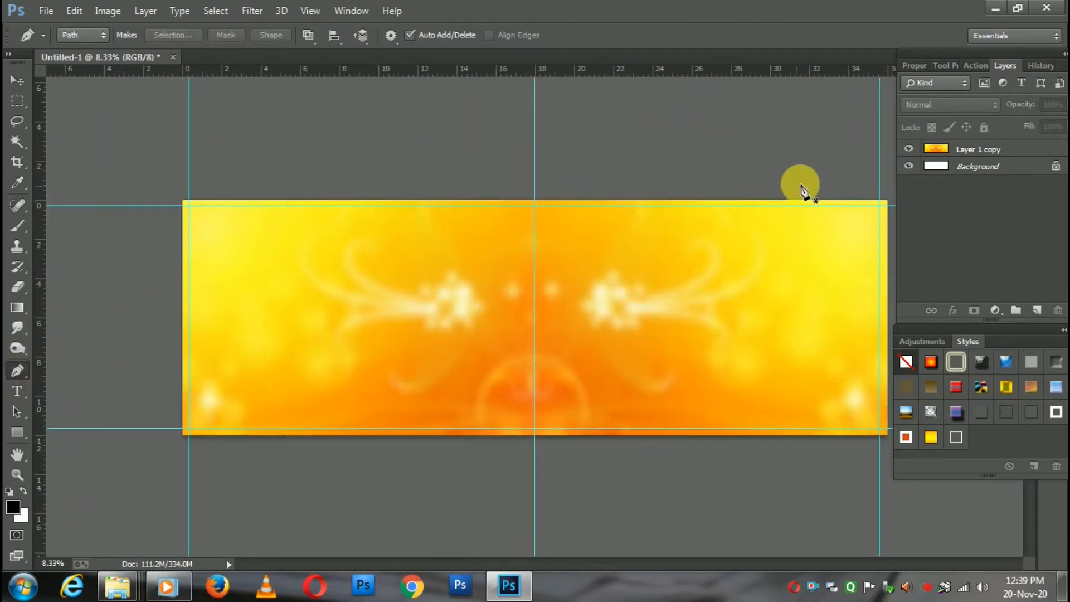
{"action": "left_click", "coordinate": [814, 212], "text": "ctrl"}
{"action": "left_click_drag", "start_coordinate": [815, 213], "coordinate": [523, 264]}
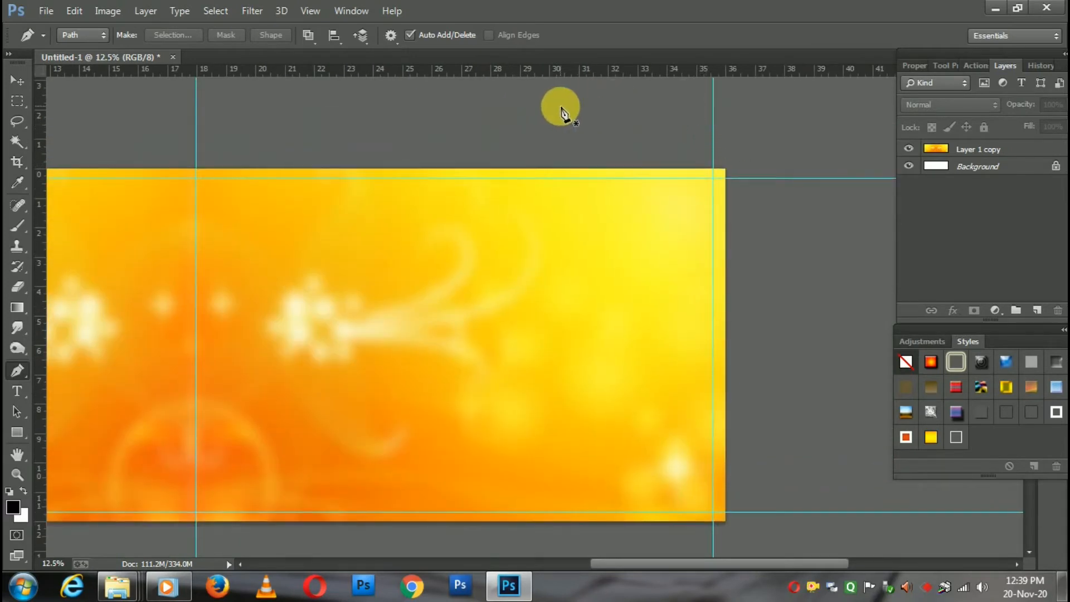
{"action": "left_click", "coordinate": [531, 108]}
{"action": "left_click_drag", "start_coordinate": [471, 222], "coordinate": [468, 283]}
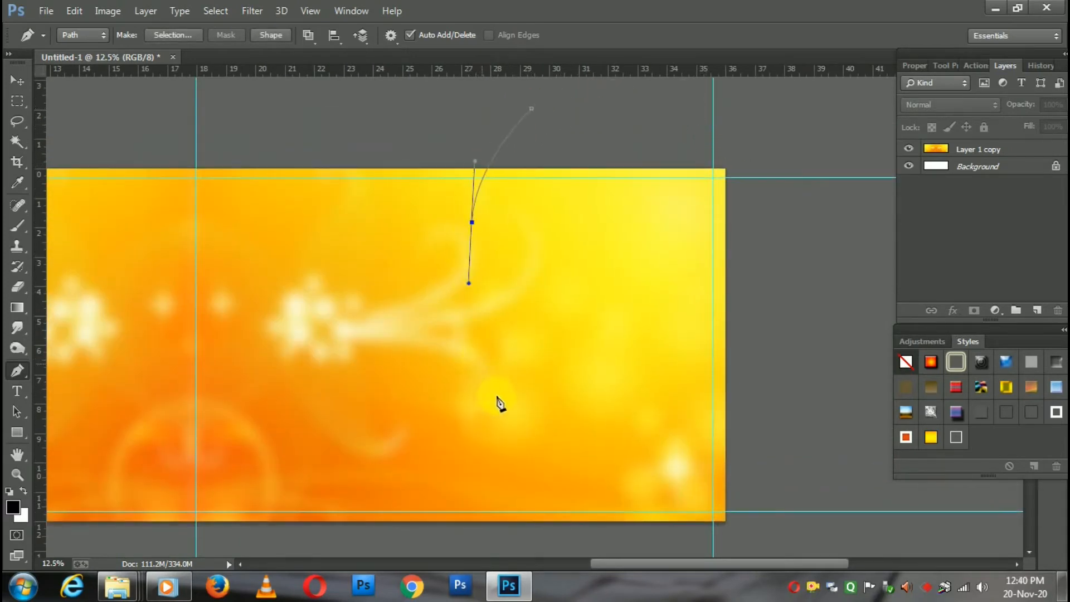
{"action": "scroll", "coordinate": [545, 301], "scroll_direction": "down", "scroll_amount": 3}
{"action": "left_click_drag", "start_coordinate": [534, 366], "coordinate": [538, 426]}
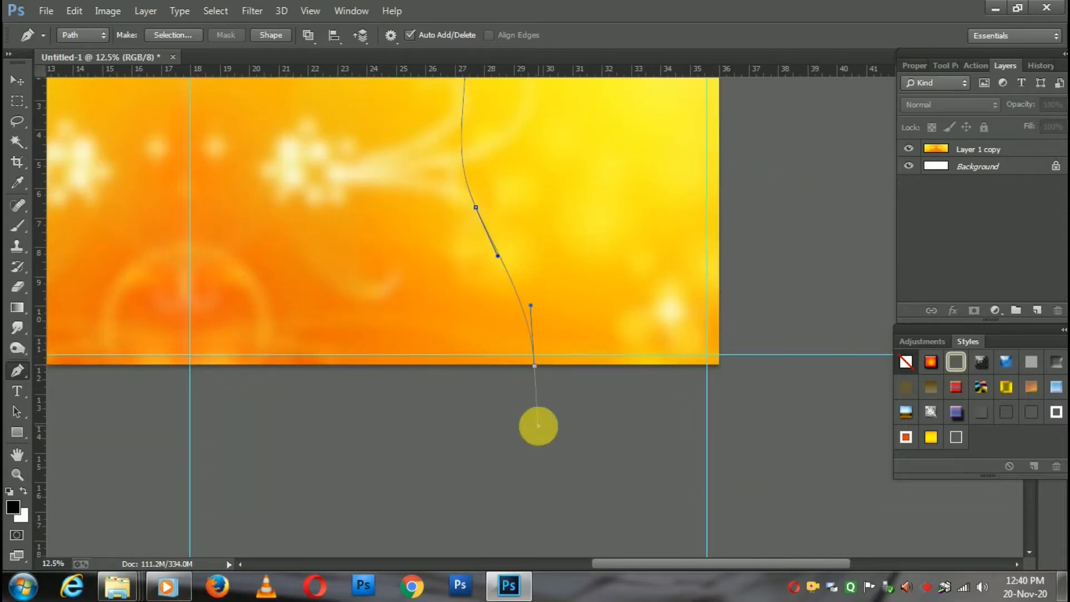
- Close the Pen path around the outside of the canvas's right end and convert it to a selection
{"action": "left_click_drag", "start_coordinate": [706, 480], "coordinate": [740, 483]}
{"action": "left_click_drag", "start_coordinate": [851, 311], "coordinate": [851, 259]}
{"action": "left_click_drag", "start_coordinate": [817, 179], "coordinate": [811, 344]}
{"action": "left_click_drag", "start_coordinate": [827, 221], "coordinate": [825, 187]}
{"action": "left_click_drag", "start_coordinate": [787, 123], "coordinate": [762, 112]}
{"action": "left_click_drag", "start_coordinate": [642, 98], "coordinate": [610, 100]}
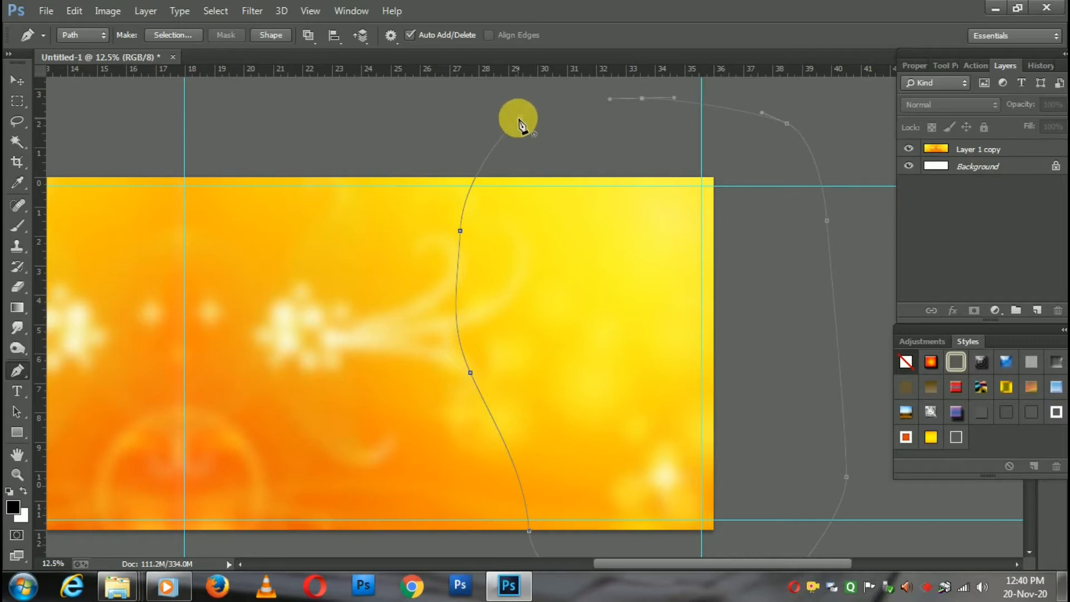
{"action": "right_click", "coordinate": [563, 241]}
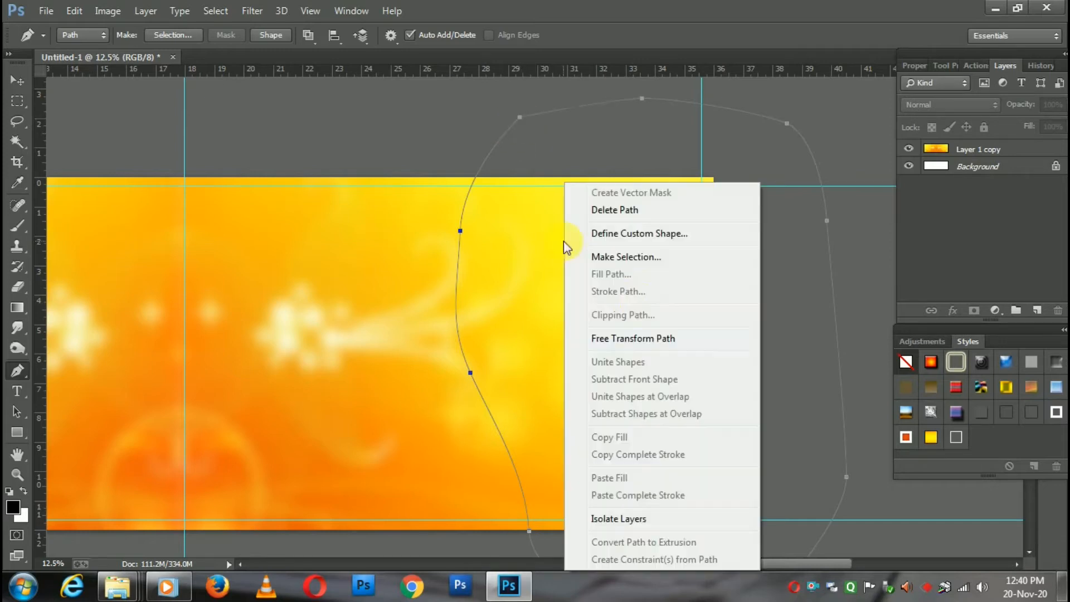
{"action": "left_click", "coordinate": [647, 256]}
{"action": "left_click", "coordinate": [616, 167]}
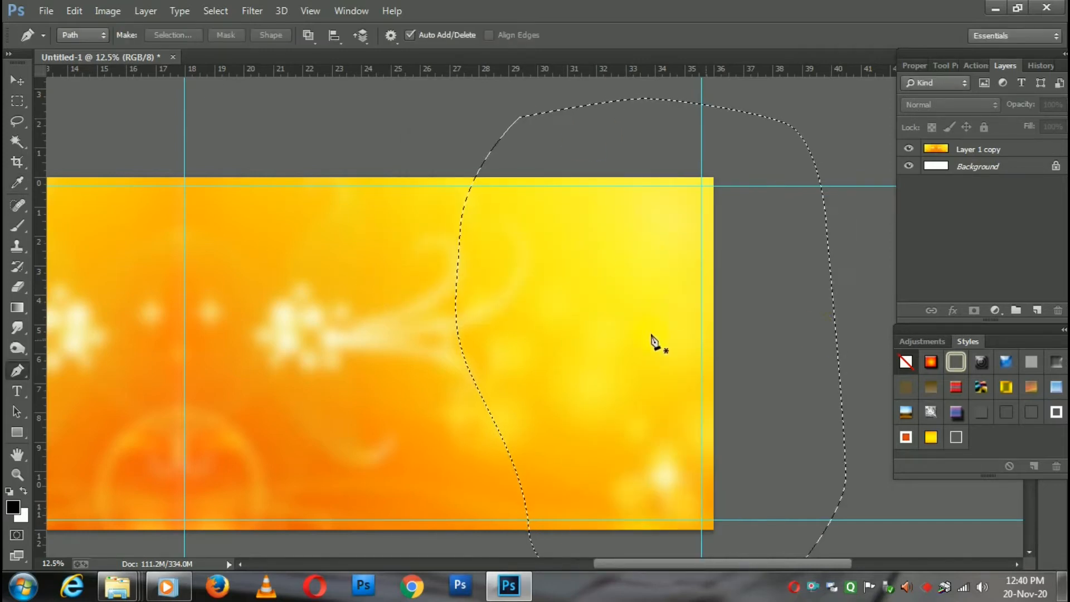
- Fill the selected curved area with black (#000000) on a new layer and clear the selection
{"action": "left_click", "coordinate": [1035, 310]}
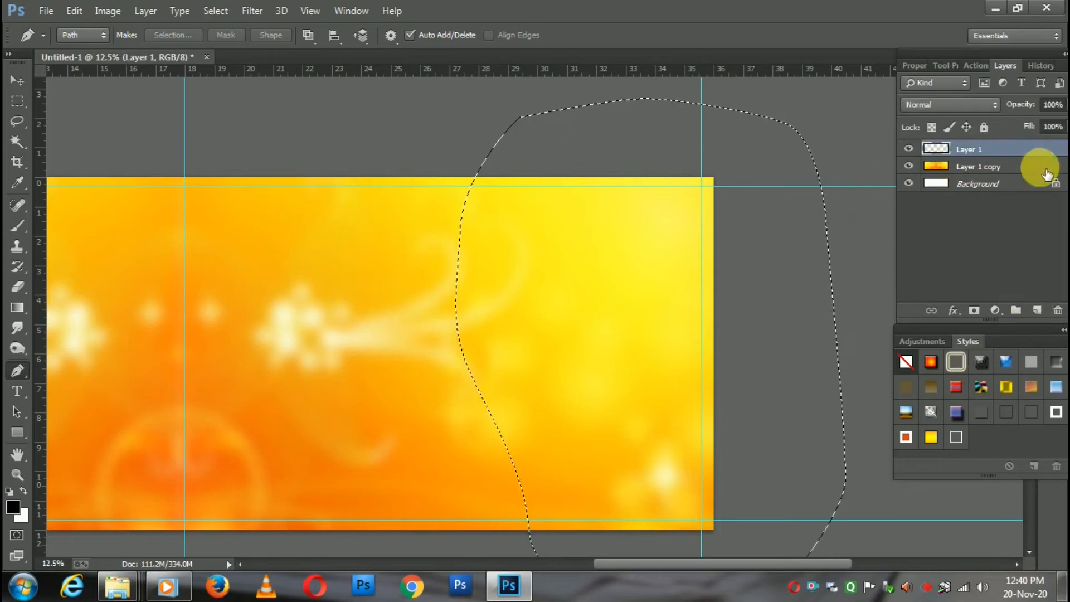
{"action": "left_click", "coordinate": [69, 11]}
{"action": "left_click", "coordinate": [127, 217]}
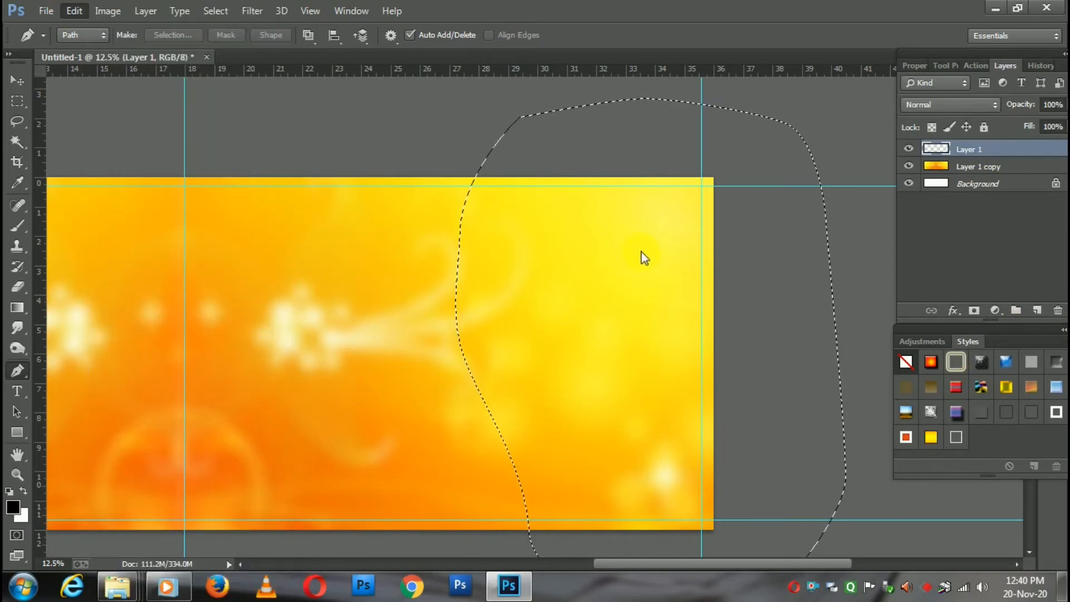
{"action": "left_click", "coordinate": [299, 193]}
{"action": "left_click", "coordinate": [262, 232]}
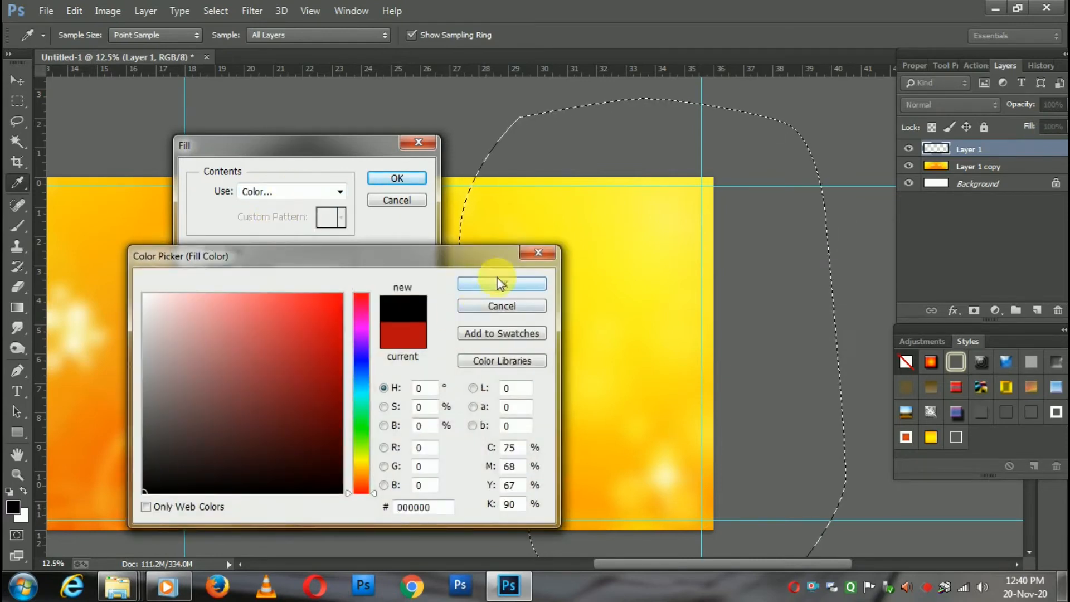
{"action": "left_click", "coordinate": [497, 282]}
{"action": "left_click", "coordinate": [394, 179]}
{"action": "key", "text": "p"}
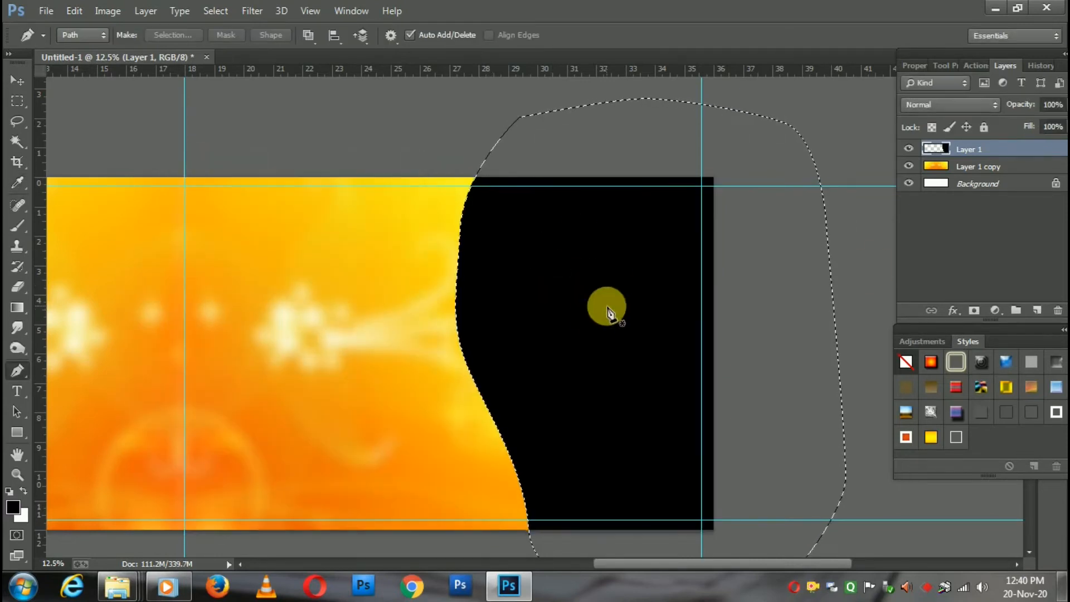
{"action": "left_click", "coordinate": [17, 101]}
{"action": "left_click", "coordinate": [579, 340]}
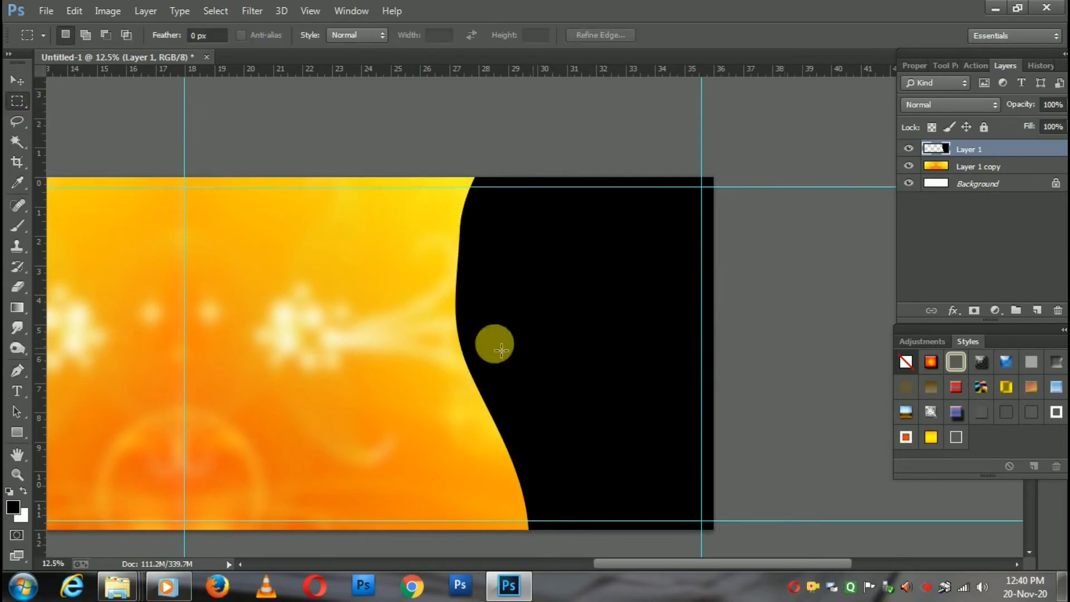
- Duplicate the black curved shape's layer and apply a white Color Overlay to the lower one, Layer 1
{"action": "key", "text": "ctrl+minus"}
{"action": "key", "text": "ctrl+plus"}
{"action": "left_click_drag", "start_coordinate": [821, 337], "coordinate": [581, 323]}
{"action": "left_click_drag", "start_coordinate": [1033, 149], "coordinate": [1037, 310]}
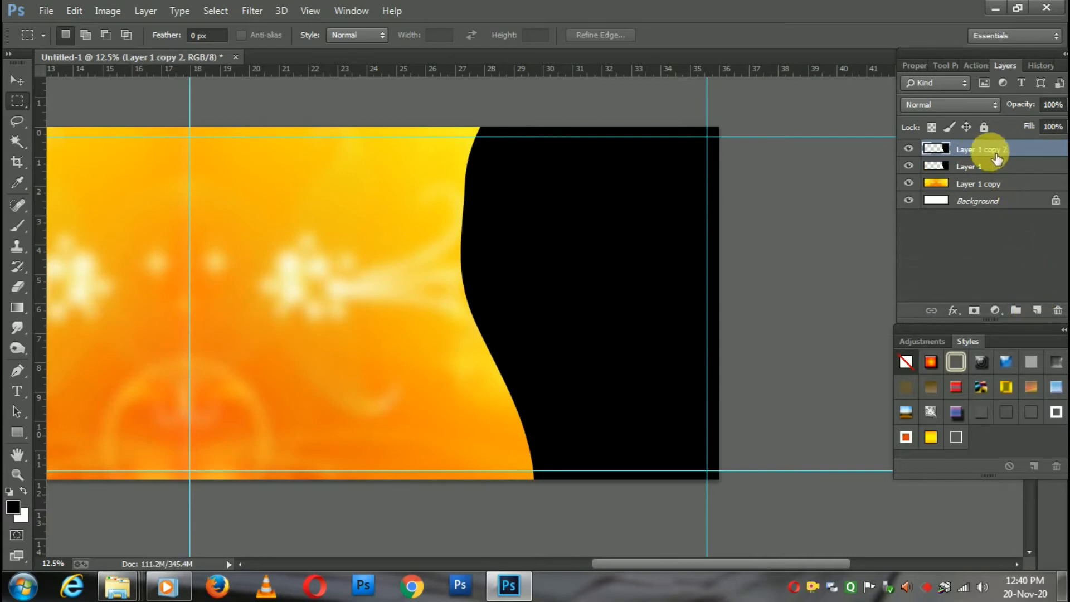
{"action": "left_click", "coordinate": [984, 166]}
{"action": "left_click", "coordinate": [953, 310]}
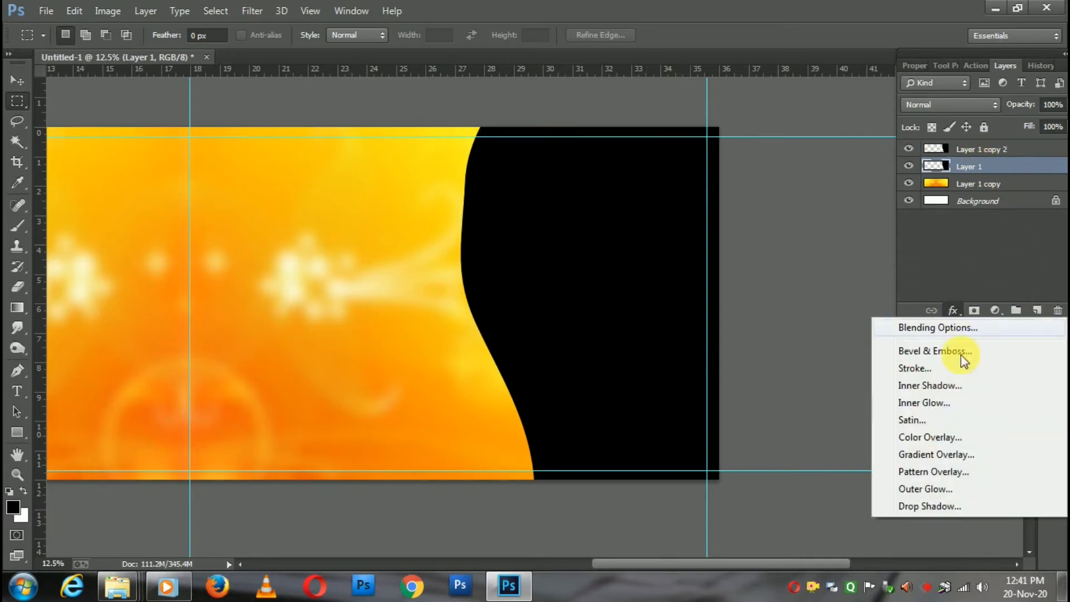
{"action": "left_click", "coordinate": [922, 436]}
{"action": "left_click", "coordinate": [734, 295]}
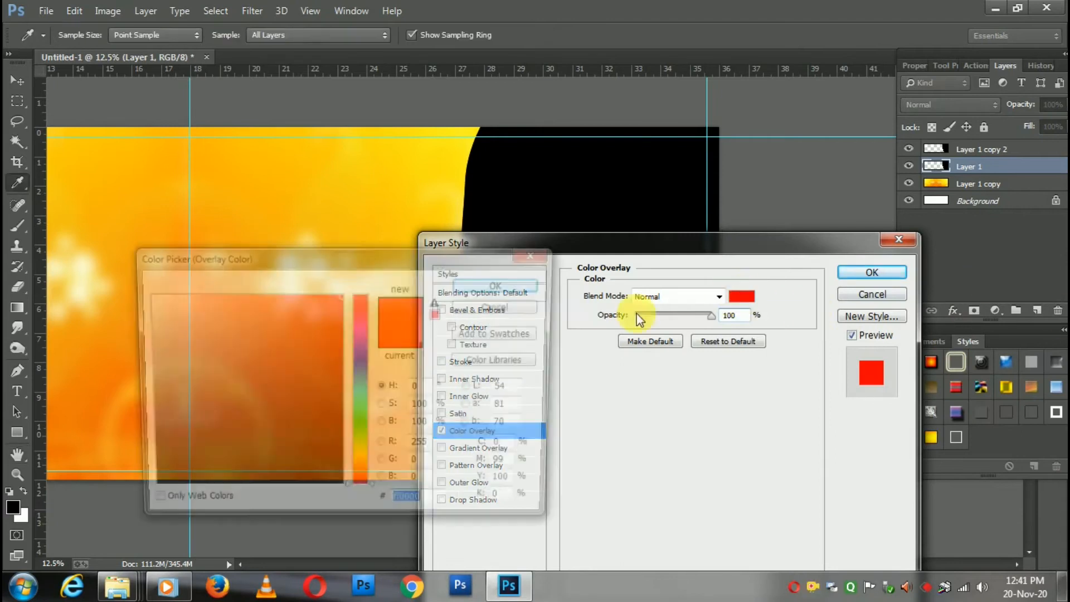
{"action": "left_click", "coordinate": [139, 274]}
{"action": "left_click", "coordinate": [490, 284]}
{"action": "left_click", "coordinate": [858, 275]}
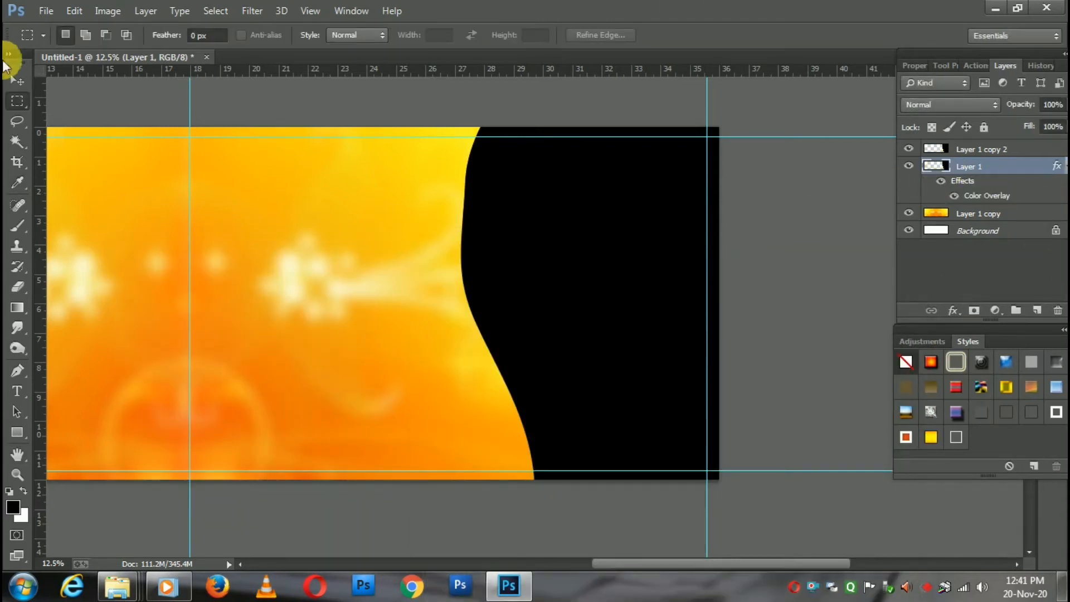
- Nudge the white-overlaid Layer 1 left to form a thin white rim along the black shape's curved edge
{"action": "left_click", "coordinate": [18, 81]}
{"action": "key", "text": "shift+Left"}
{"action": "key", "text": "shift+Left"}
{"action": "key", "text": "shift+Left"}
{"action": "key", "text": "shift+Left"}
{"action": "key", "text": "shift+Left"}
{"action": "key", "text": "shift+Left"}
{"action": "key", "text": "shift+Left"}
{"action": "key", "text": "shift+Left"}
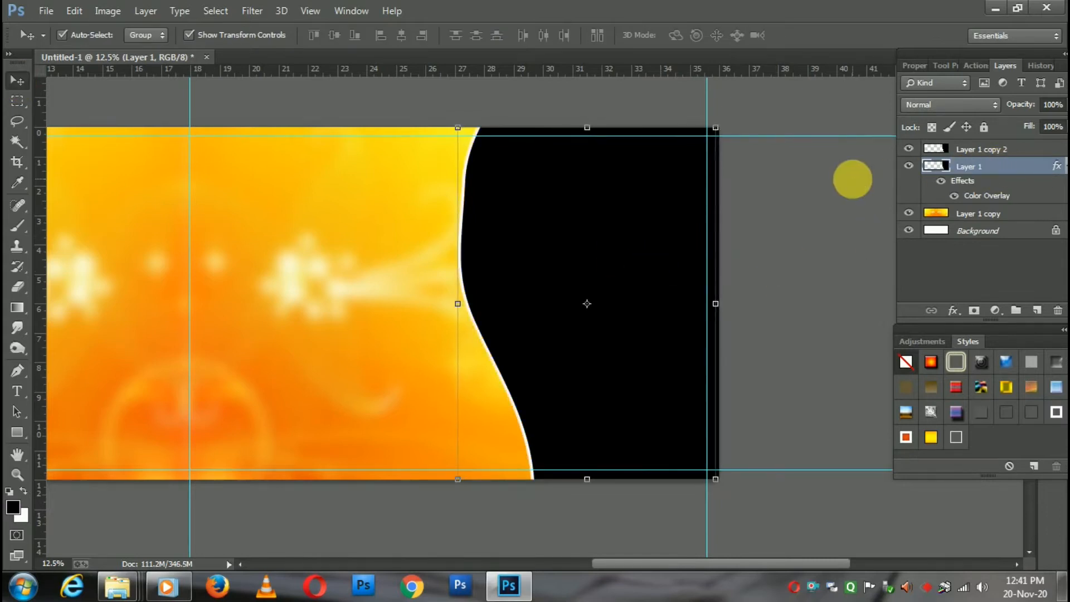
{"action": "key", "text": "shift+Right"}
{"action": "key", "text": "shift+Right"}
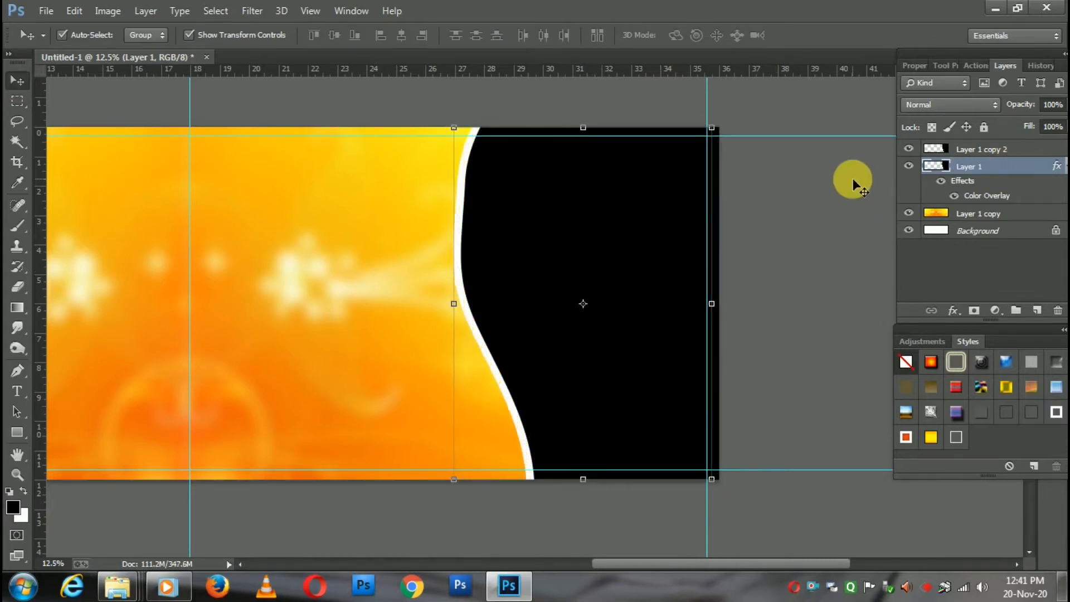
- Try the Normal and Darken blend modes on Layer 1, then settle on Overlay
{"action": "left_click", "coordinate": [974, 109]}
{"action": "left_click", "coordinate": [919, 306]}
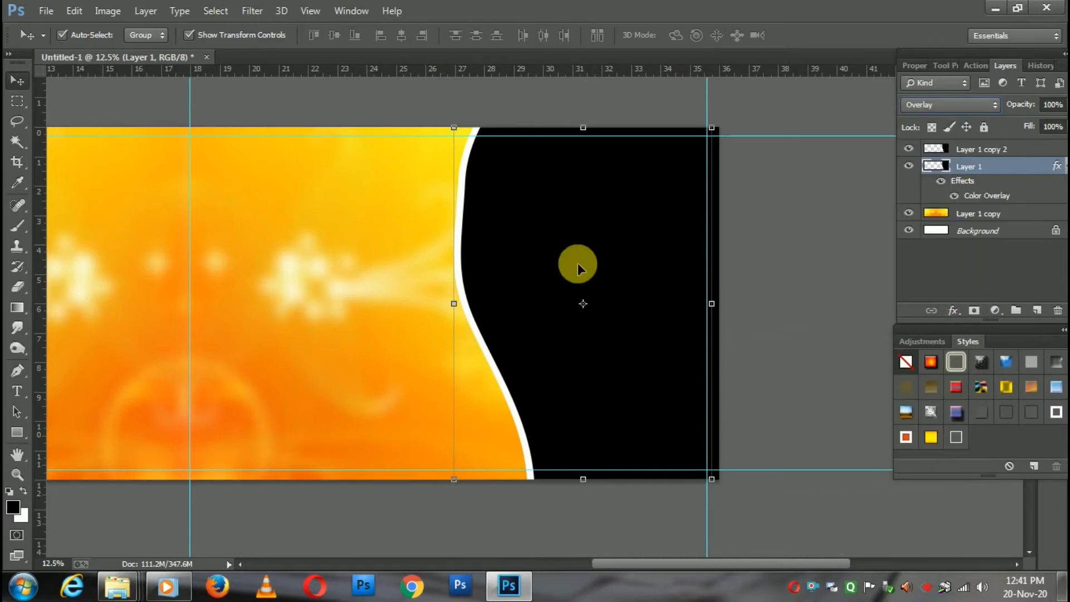
{"action": "left_click", "coordinate": [952, 105]}
{"action": "left_click", "coordinate": [930, 120]}
{"action": "left_click", "coordinate": [942, 103]}
{"action": "left_click", "coordinate": [923, 159]}
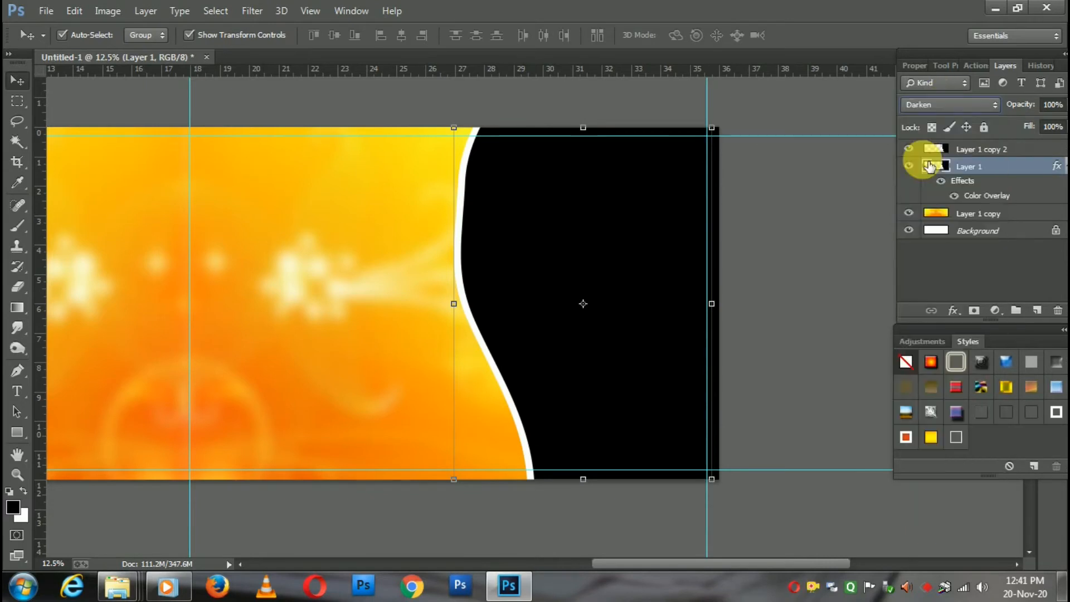
{"action": "left_click", "coordinate": [966, 109]}
{"action": "left_click", "coordinate": [935, 307]}
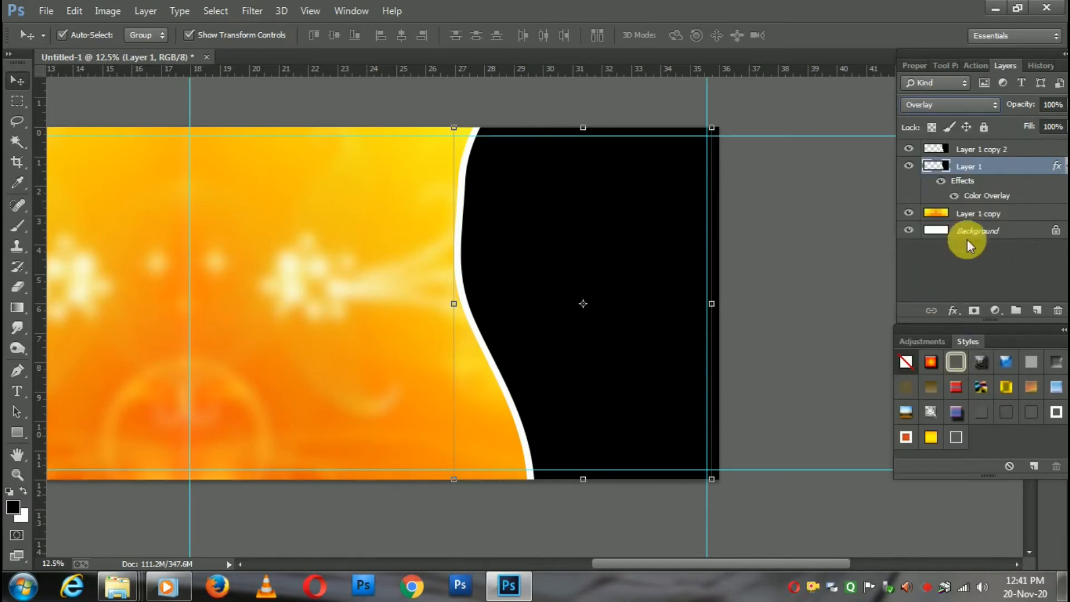
- Compare the shape layers on and off, hide Layer 1's Color Overlay effect and nudge the layer slightly right
{"action": "left_click", "coordinate": [908, 149]}
{"action": "left_click", "coordinate": [908, 148]}
{"action": "left_click", "coordinate": [908, 165]}
{"action": "left_click", "coordinate": [908, 166]}
{"action": "left_click", "coordinate": [908, 166]}
{"action": "left_click", "coordinate": [908, 166]}
{"action": "left_click", "coordinate": [953, 196]}
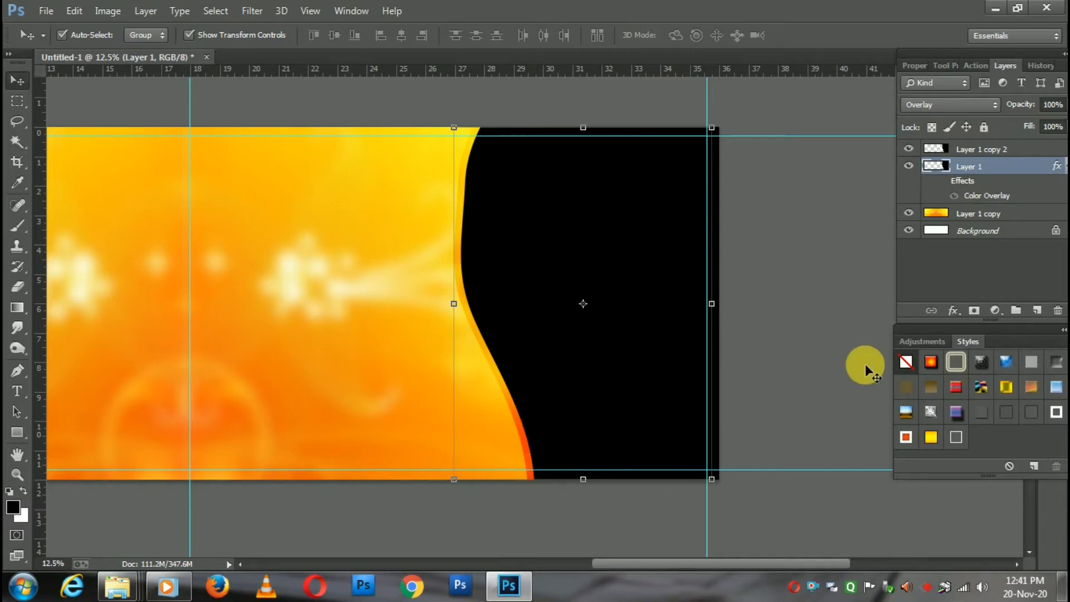
{"action": "key", "text": "Right"}
{"action": "key", "text": "Right"}
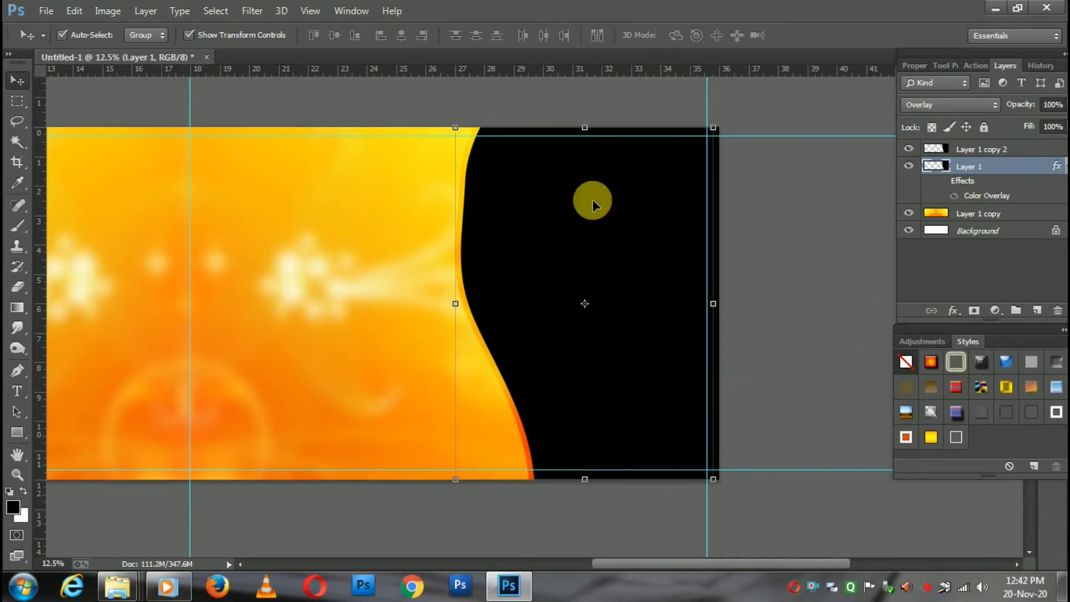
- Start a Pen path with a wavy curve running from outside the canvas's left end to the centre guide at about mid-height
{"action": "key", "text": "ctrl+minus"}
{"action": "left_click", "coordinate": [639, 276]}
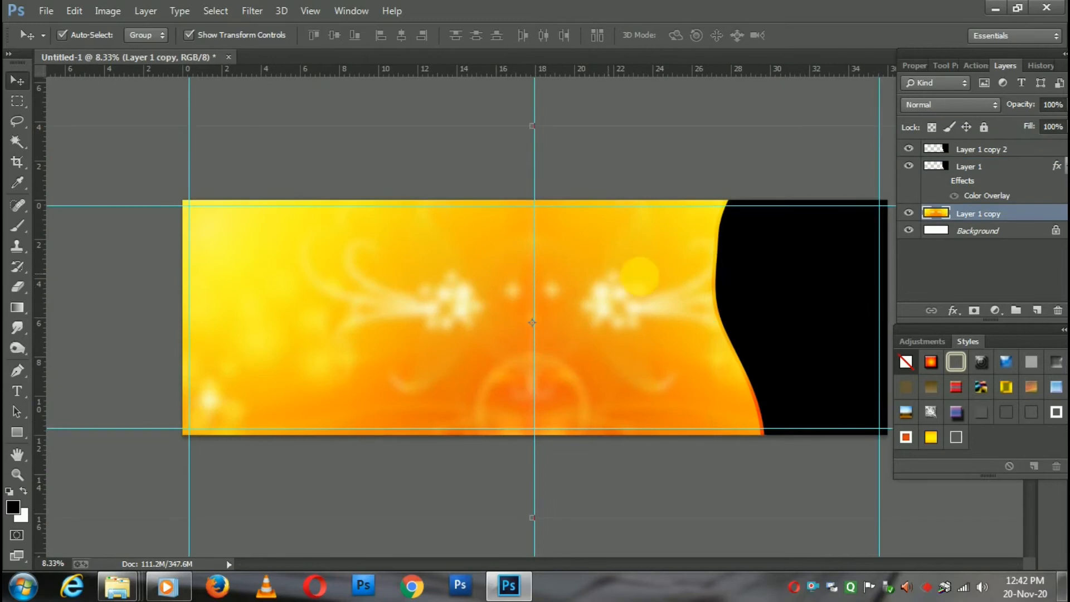
{"action": "key", "text": "p"}
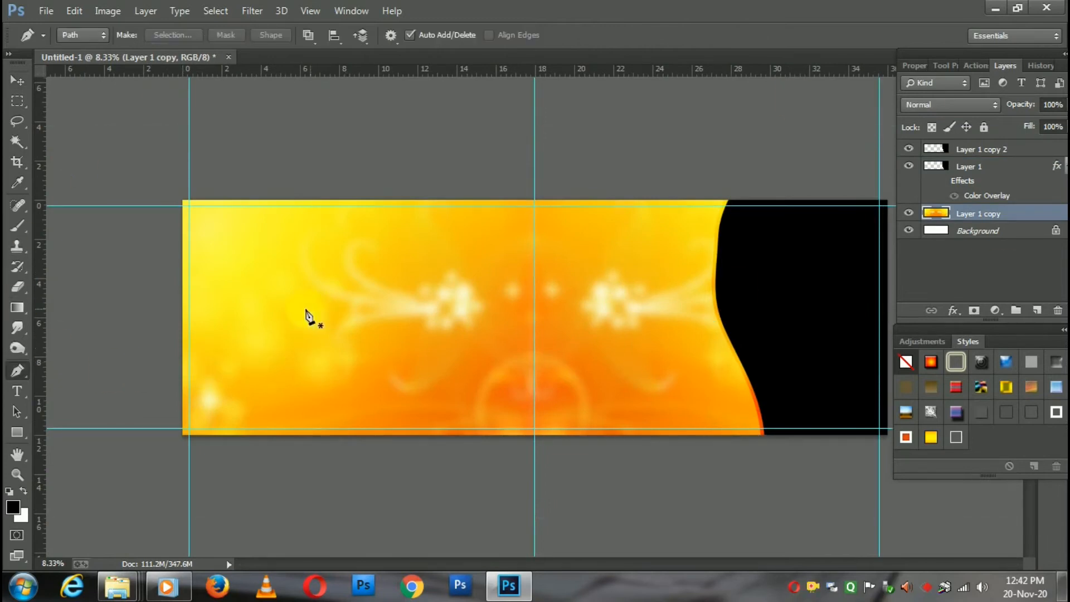
{"action": "left_click", "coordinate": [160, 262]}
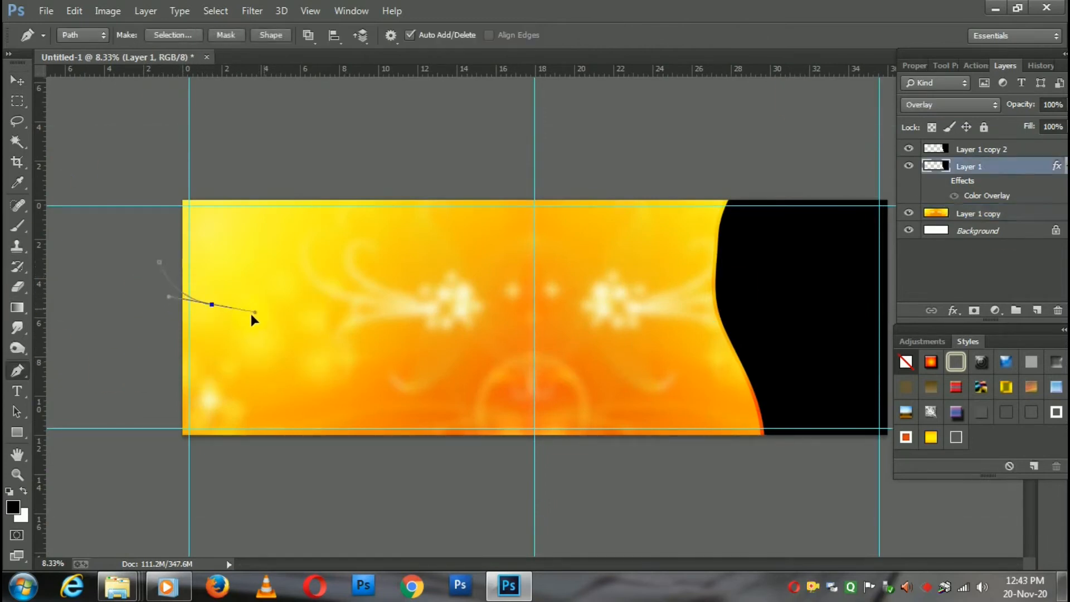
{"action": "left_click_drag", "start_coordinate": [251, 315], "coordinate": [333, 302]}
{"action": "left_click_drag", "start_coordinate": [462, 317], "coordinate": [486, 306]}
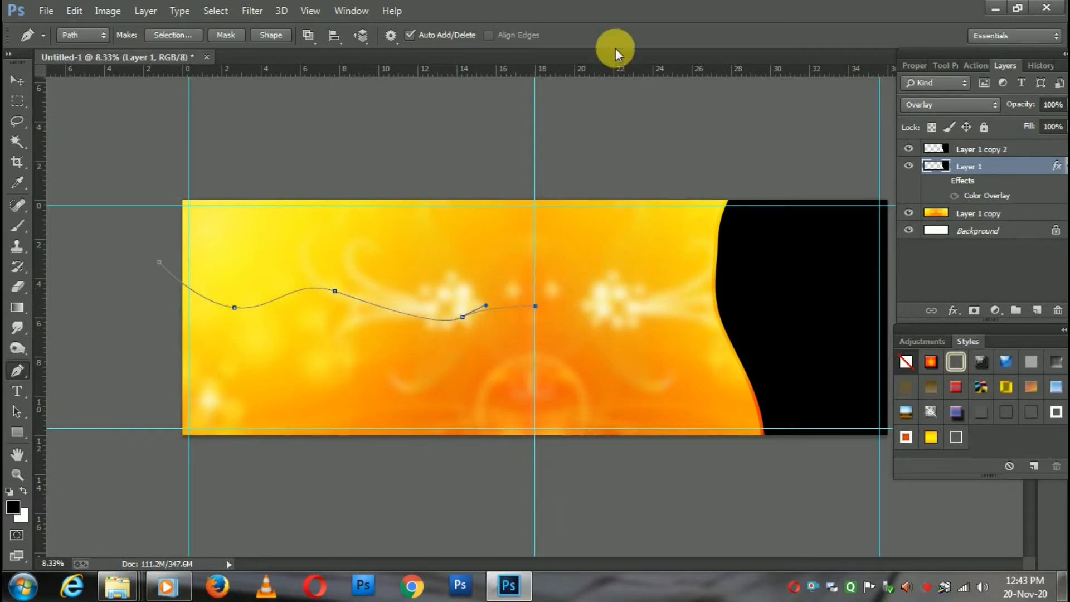
- Close the path up the centre guide and around above the canvas's left half, and convert it to a selection
{"action": "left_click", "coordinate": [535, 186]}
{"action": "left_click_drag", "start_coordinate": [414, 121], "coordinate": [280, 115]}
{"action": "left_click_drag", "start_coordinate": [153, 122], "coordinate": [132, 159]}
{"action": "left_click", "coordinate": [160, 267]}
{"action": "right_click", "coordinate": [315, 245]}
{"action": "left_click", "coordinate": [419, 256]}
{"action": "key", "text": "Return"}
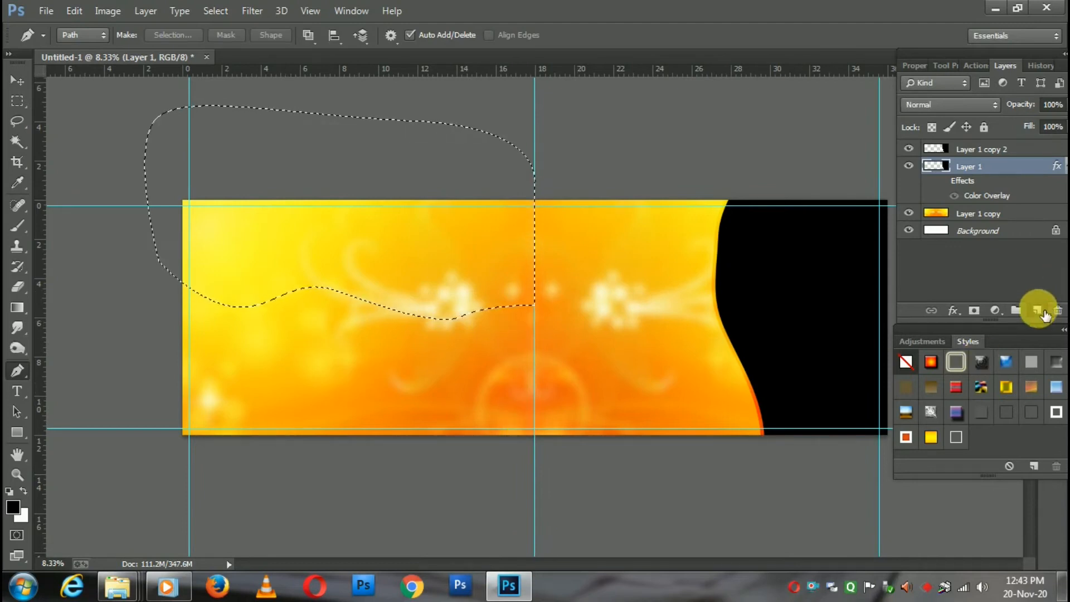
- Fill the wavy selection over the upper left half with black on a new layer and deselect it
{"action": "left_click", "coordinate": [1040, 312]}
{"action": "left_click", "coordinate": [75, 10]}
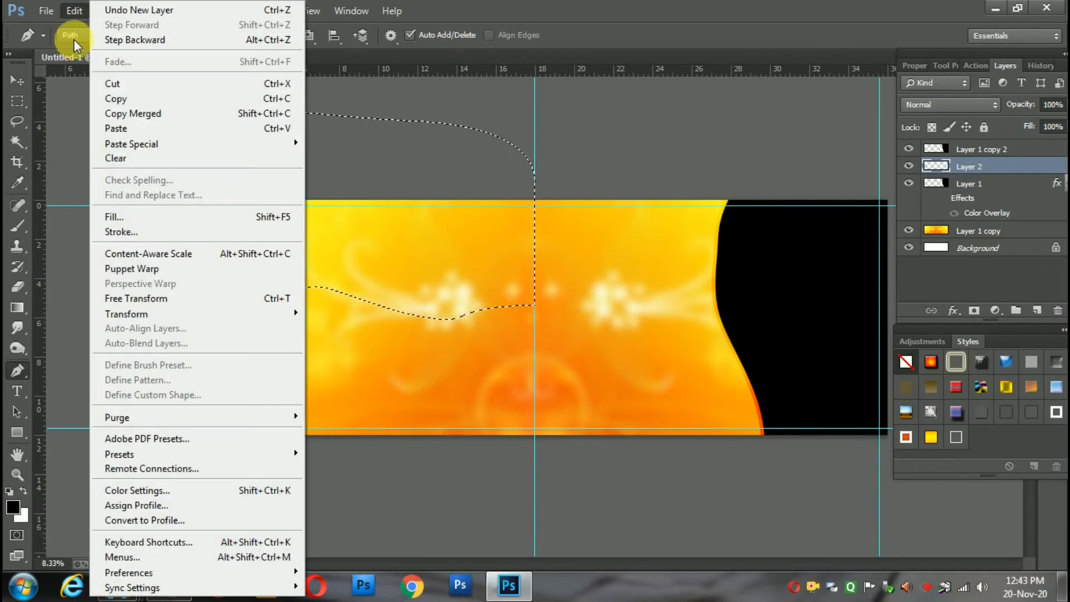
{"action": "left_click", "coordinate": [126, 221]}
{"action": "left_click", "coordinate": [401, 176]}
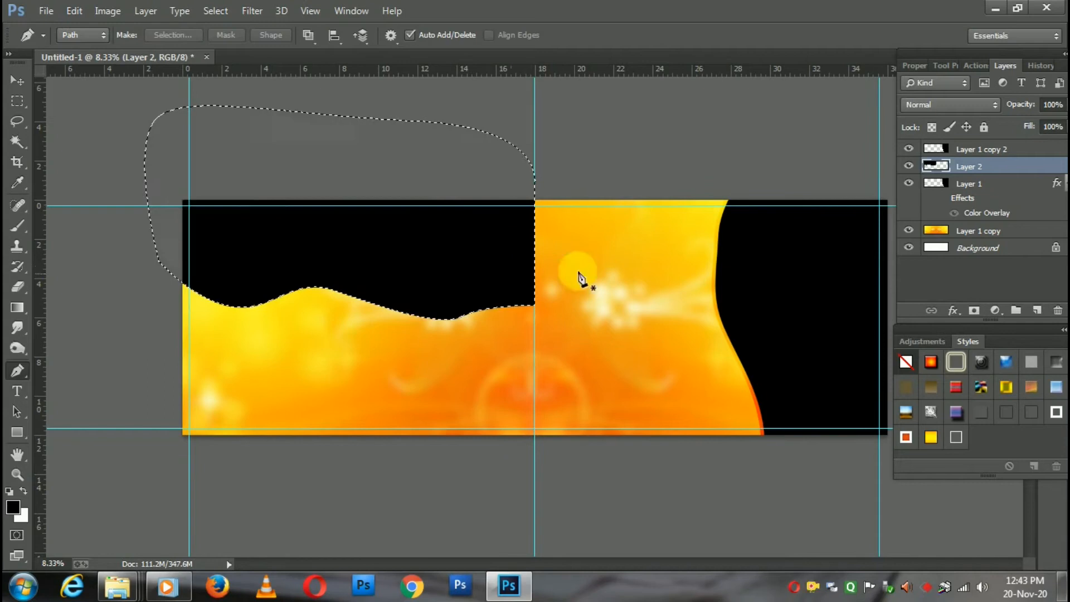
{"action": "left_click", "coordinate": [15, 101]}
{"action": "key", "text": "ctrl+d"}
- Duplicate the black wavy shape's layer, give the copy a white Color Overlay and place the copy beneath the original
{"action": "left_click_drag", "start_coordinate": [1040, 167], "coordinate": [1035, 308]}
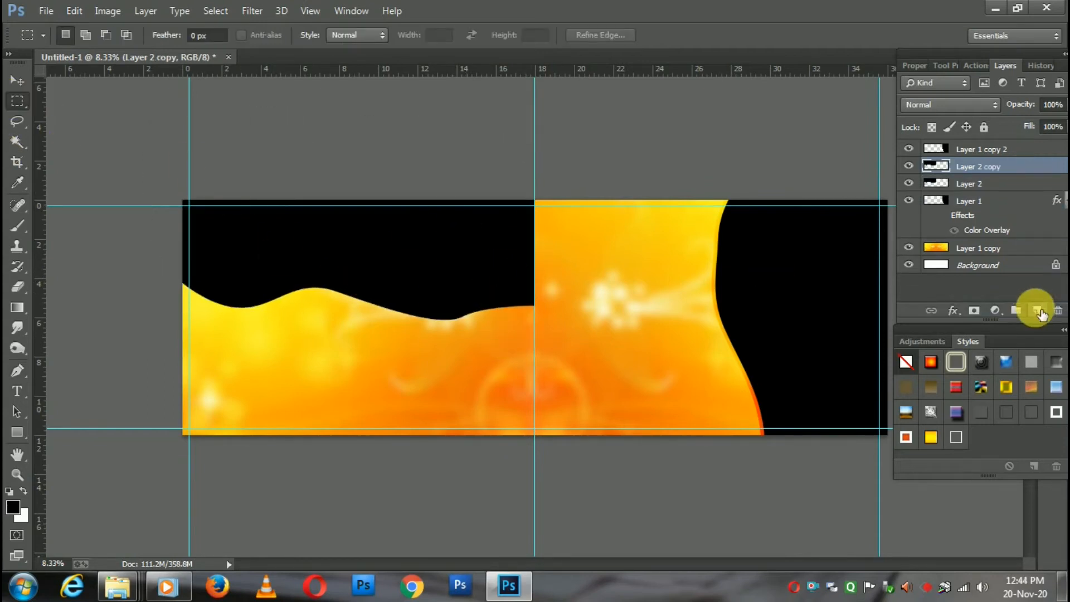
{"action": "left_click", "coordinate": [954, 311]}
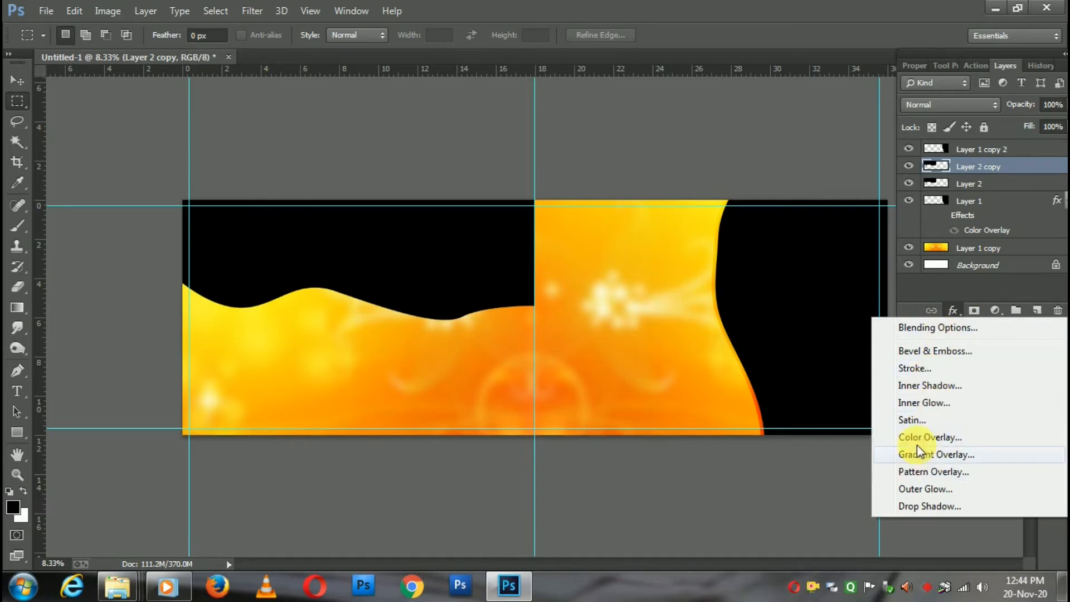
{"action": "left_click", "coordinate": [929, 437]}
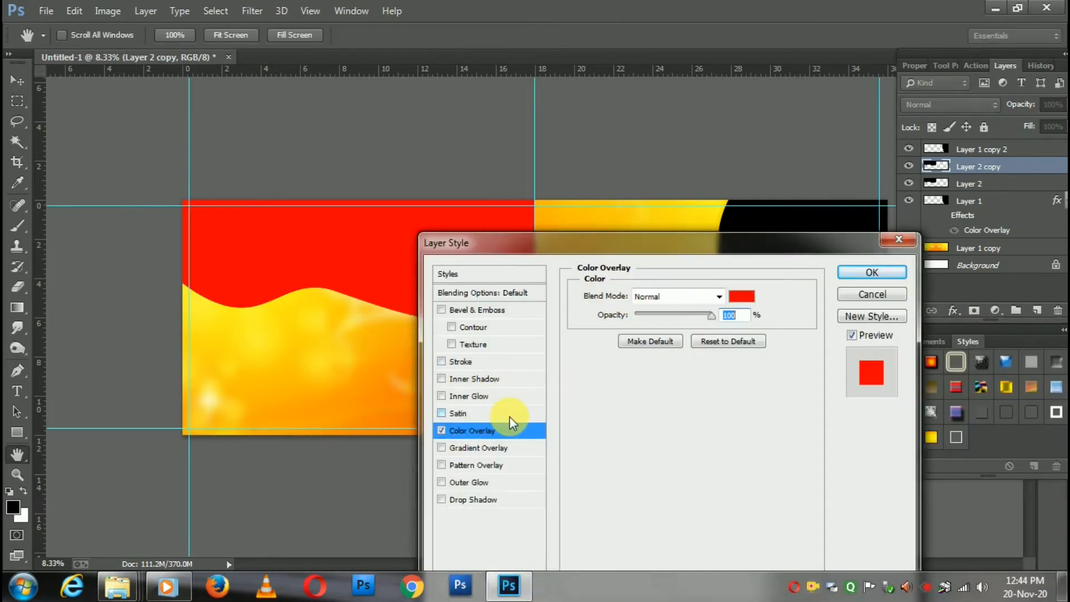
{"action": "left_click", "coordinate": [742, 296]}
{"action": "left_click_drag", "start_coordinate": [146, 296], "coordinate": [118, 290]}
{"action": "left_click", "coordinate": [502, 284]}
{"action": "left_click", "coordinate": [872, 272]}
{"action": "left_click_drag", "start_coordinate": [989, 216], "coordinate": [961, 158]}
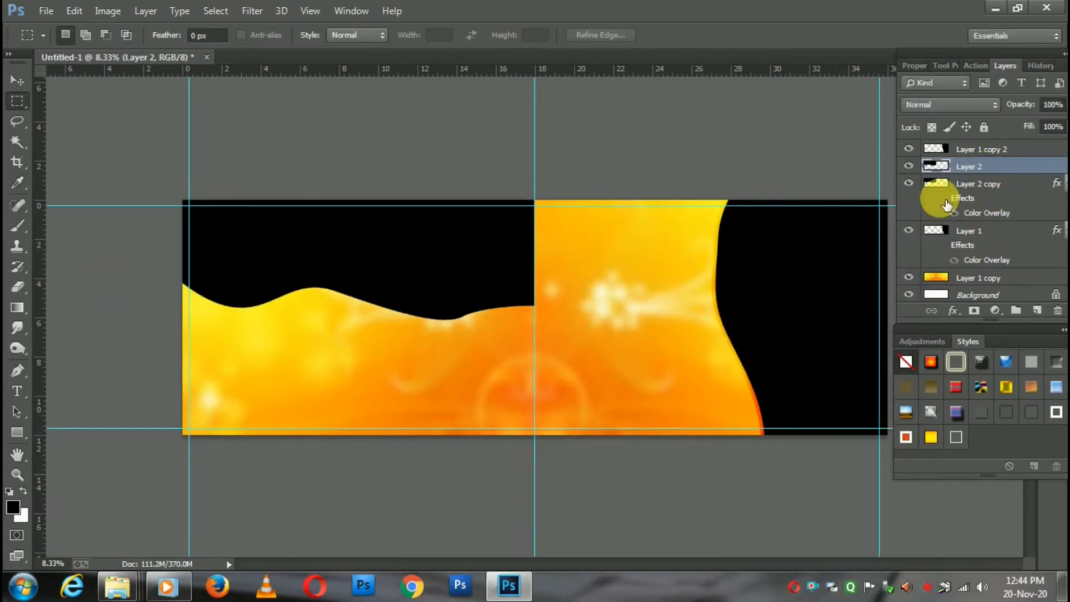
- Shift the white-overlaid Layer 2 copy down to form a white rim under the black shape's wavy edge
{"action": "left_click", "coordinate": [991, 193]}
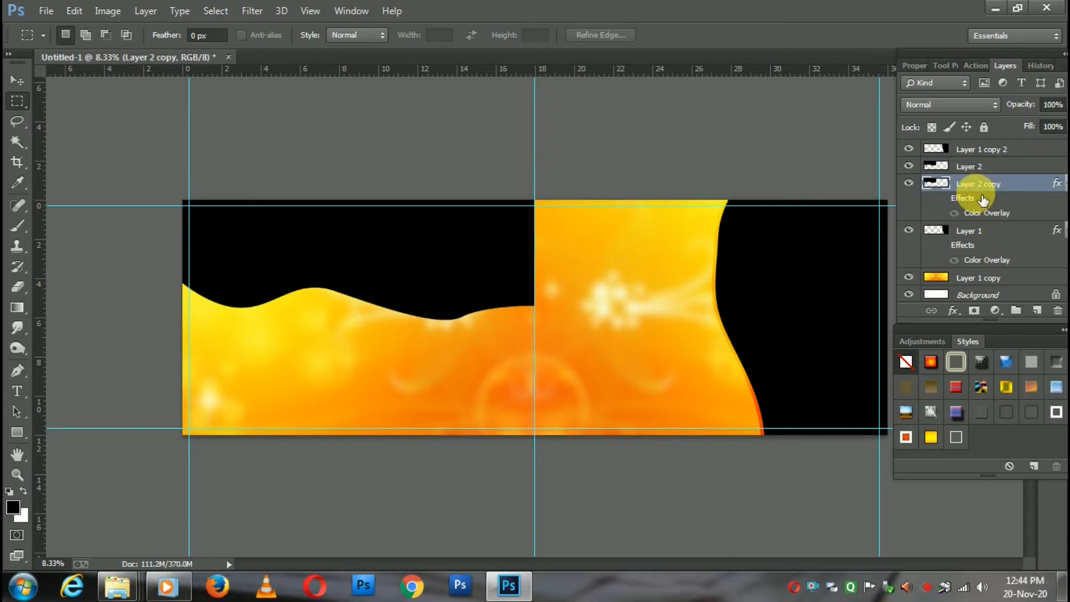
{"action": "left_click", "coordinate": [17, 81]}
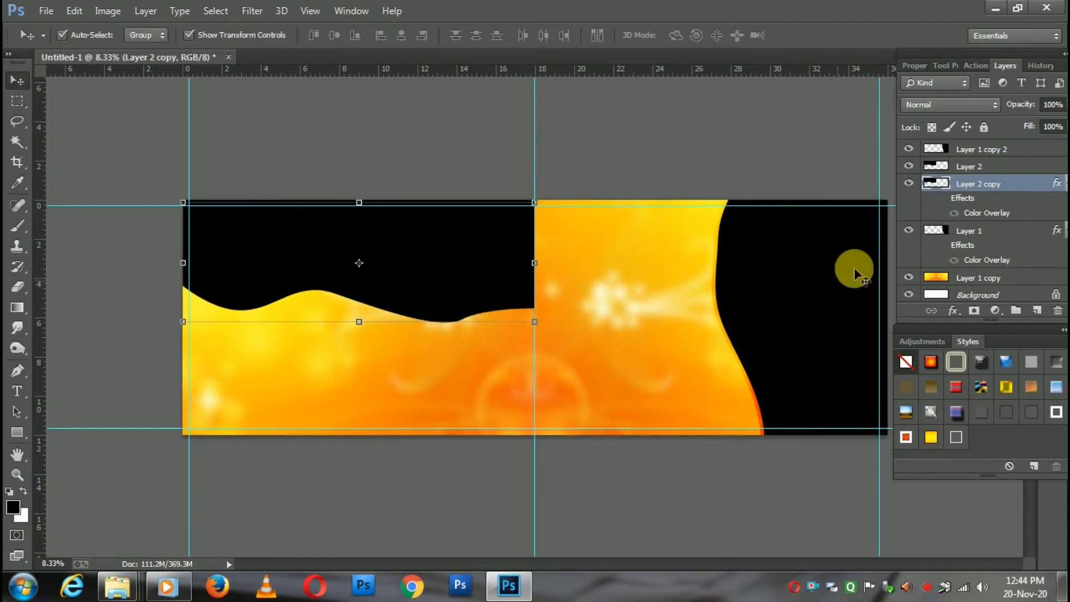
{"action": "left_click", "coordinate": [955, 209]}
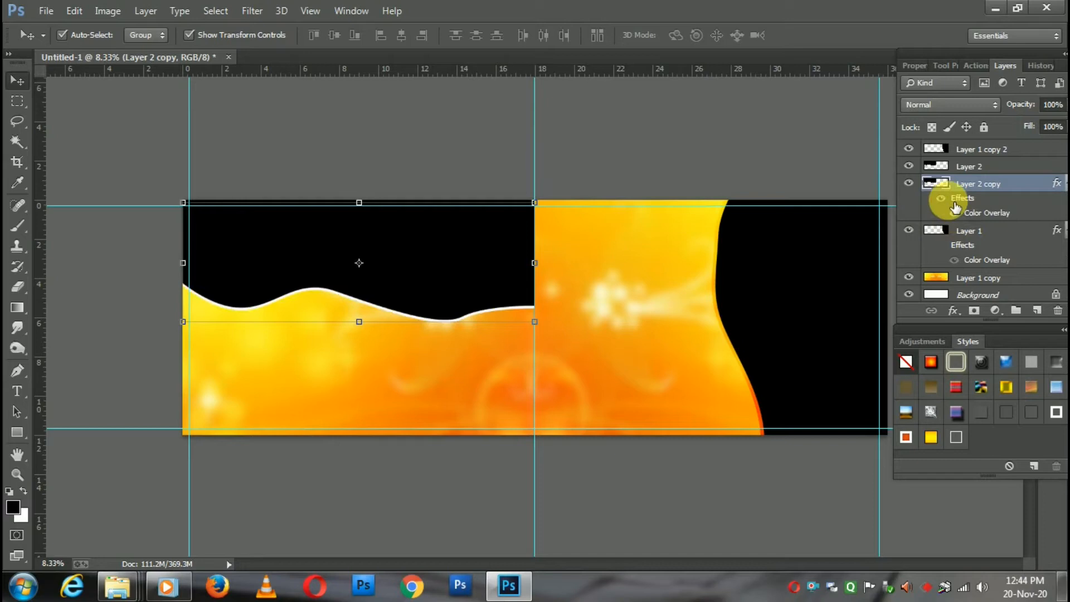
- Set Layer 2 copy's blend mode to Overlay, hide its Color Overlay effect and fine-tune its vertical position
{"action": "left_click", "coordinate": [947, 105]}
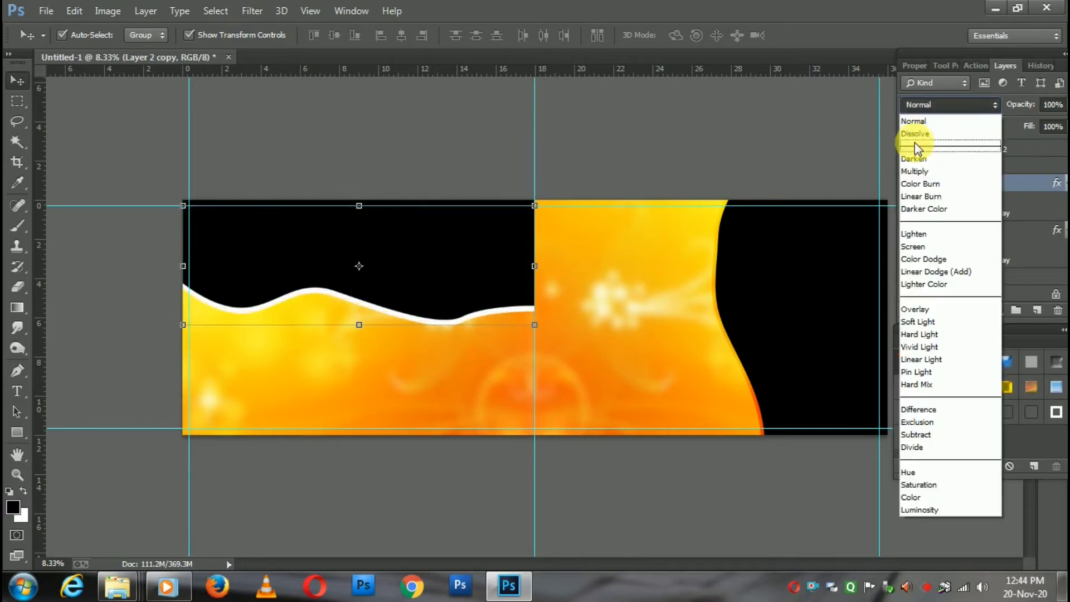
{"action": "left_click", "coordinate": [915, 309]}
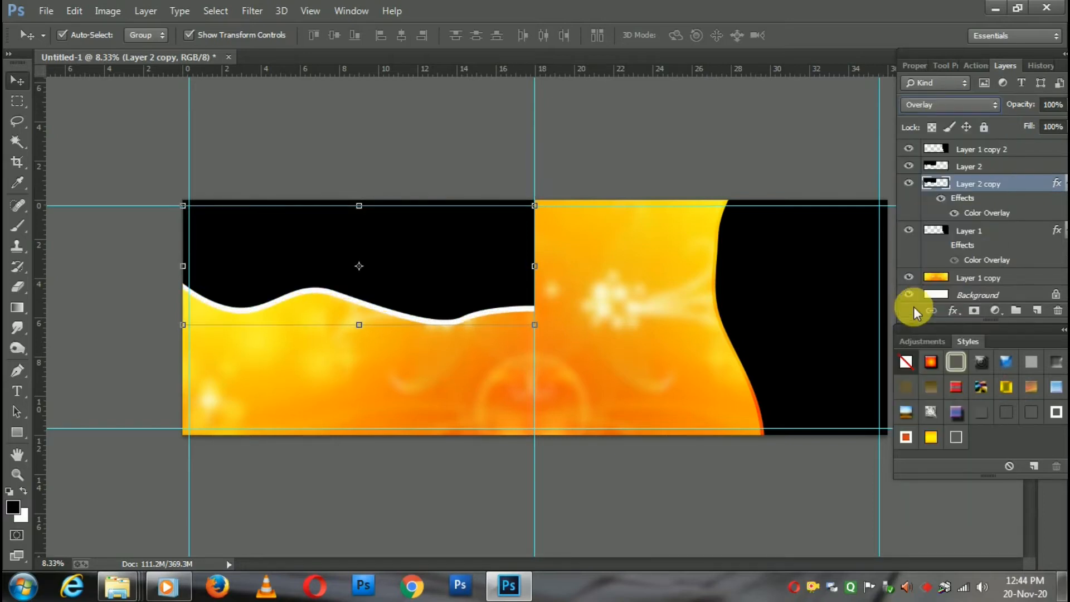
{"action": "left_click", "coordinate": [945, 204]}
{"action": "key", "text": "Up"}
{"action": "key", "text": "Up"}
{"action": "key", "text": "Down"}
{"action": "key", "text": "Down"}
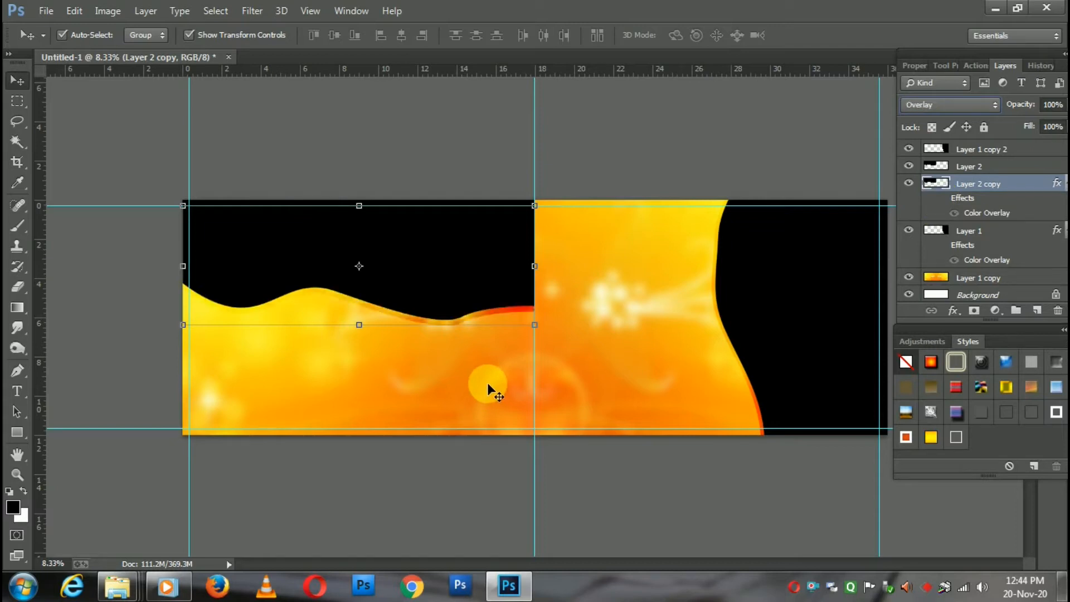
{"action": "key", "text": "Down"}
{"action": "key", "text": "Up"}
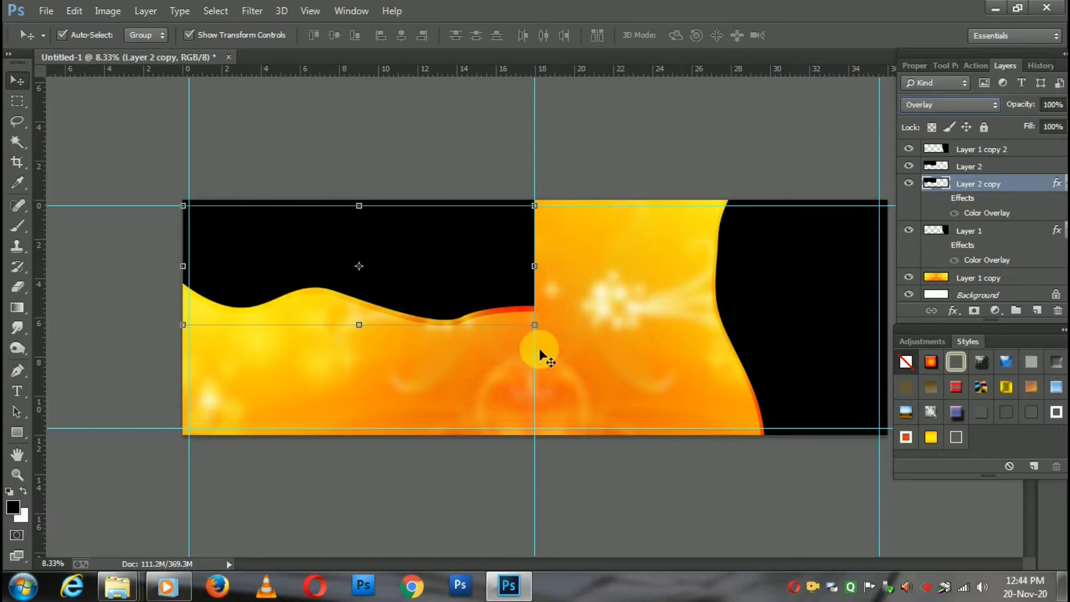
- Select the upper black wavy shape, Layer 2, in the spread's left half
{"action": "left_click", "coordinate": [449, 359]}
{"action": "left_click", "coordinate": [447, 275]}
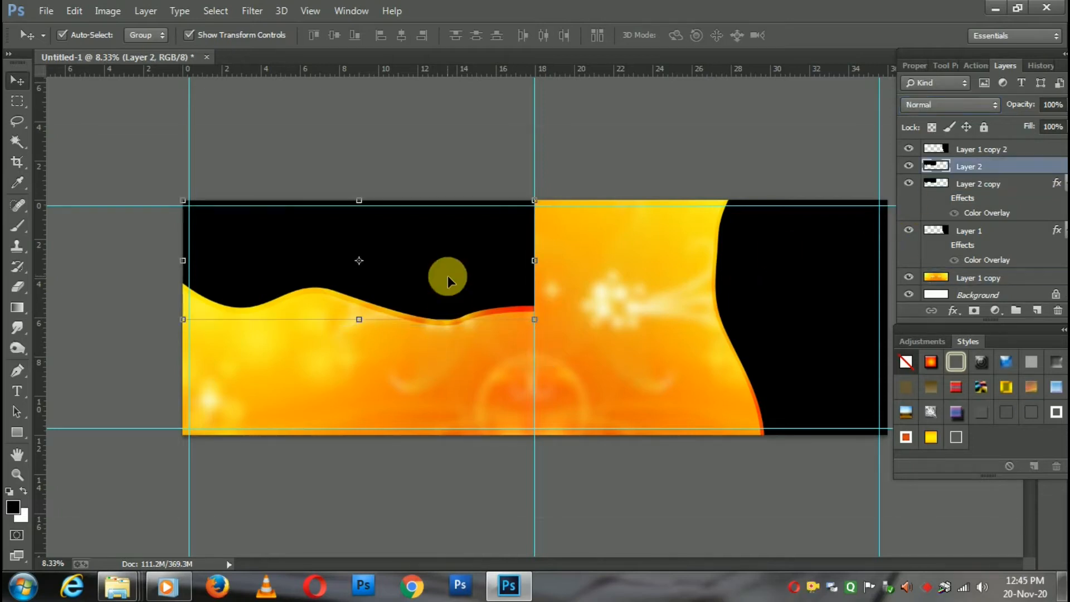
- Stretch the black wavy shape, Layer 2, and its rim, Layer 2 copy, together downward to deepen the upper-left photo area
{"action": "left_click", "coordinate": [981, 184], "text": "ctrl"}
{"action": "left_click_drag", "start_coordinate": [360, 321], "coordinate": [369, 351]}
{"action": "key", "text": "Return"}
- Draw a black rounded rectangle of about 1584 × 2784 px above Layer 1 copy in the right page, with 15 px corner radii
{"action": "left_click", "coordinate": [757, 301]}
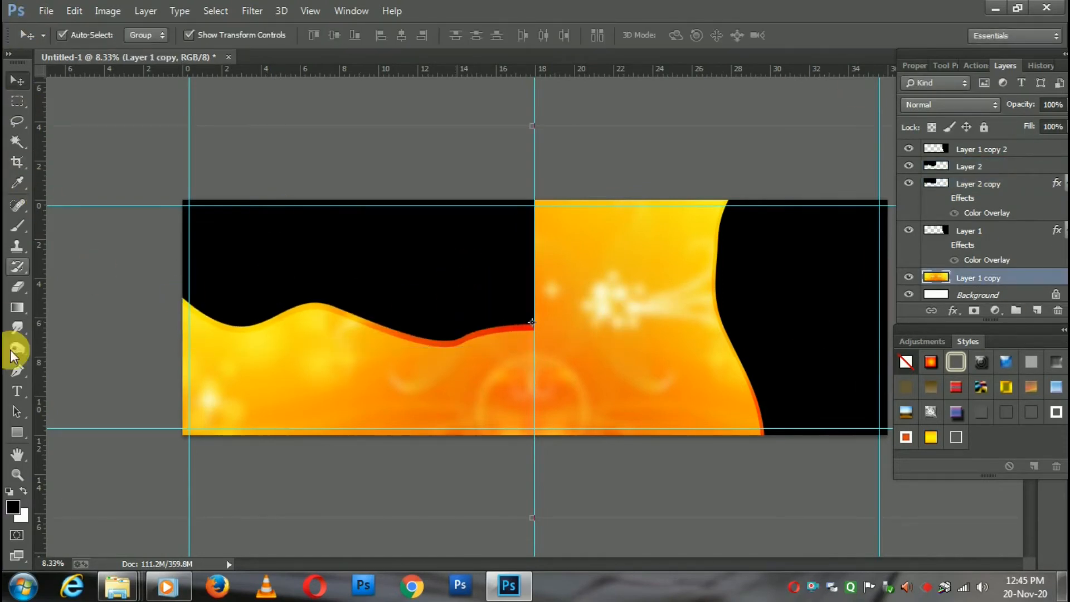
{"action": "mouse_move", "coordinate": [181, 592]}
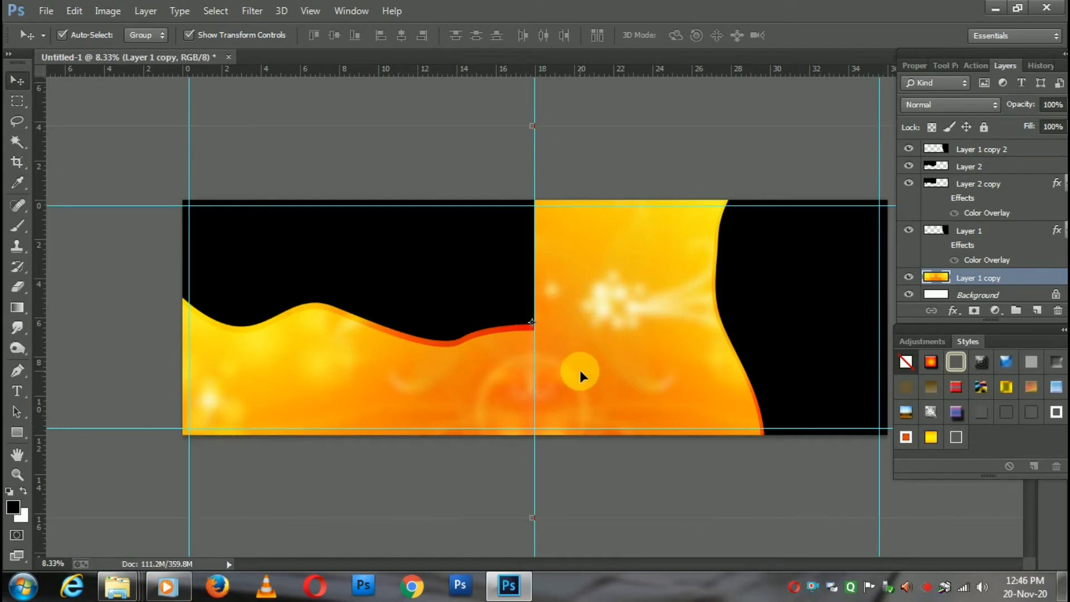
{"action": "right_click", "coordinate": [14, 434]}
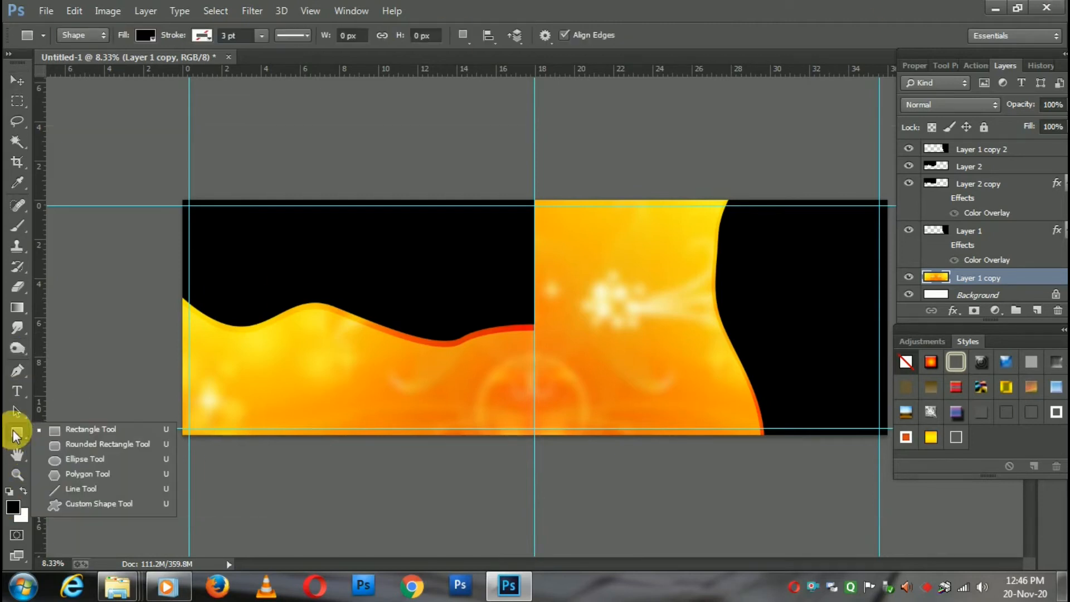
{"action": "left_click", "coordinate": [89, 504]}
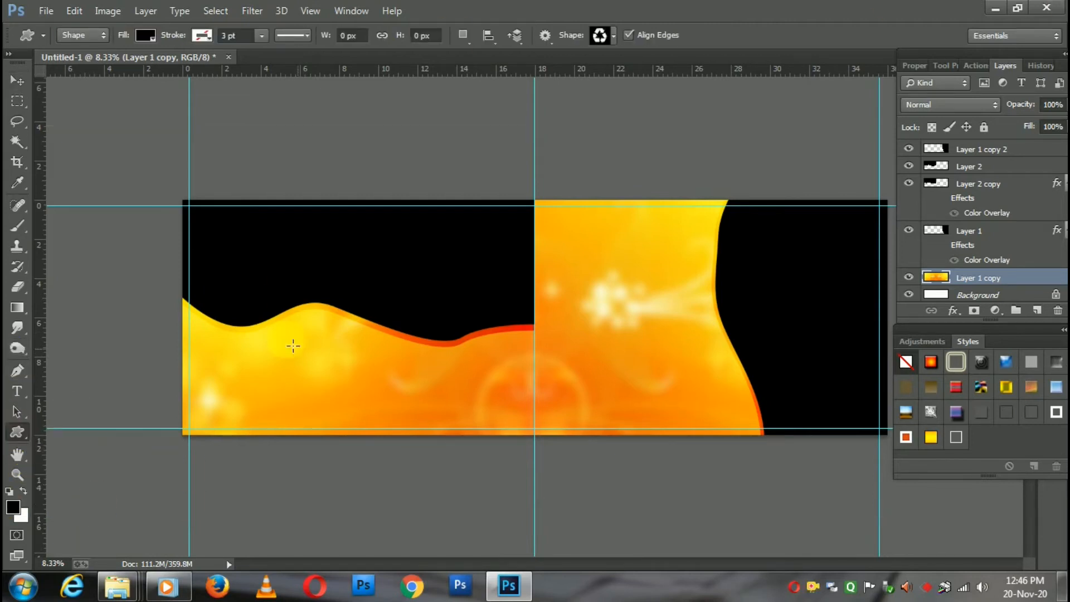
{"action": "left_click", "coordinate": [306, 35]}
{"action": "left_click", "coordinate": [307, 35]}
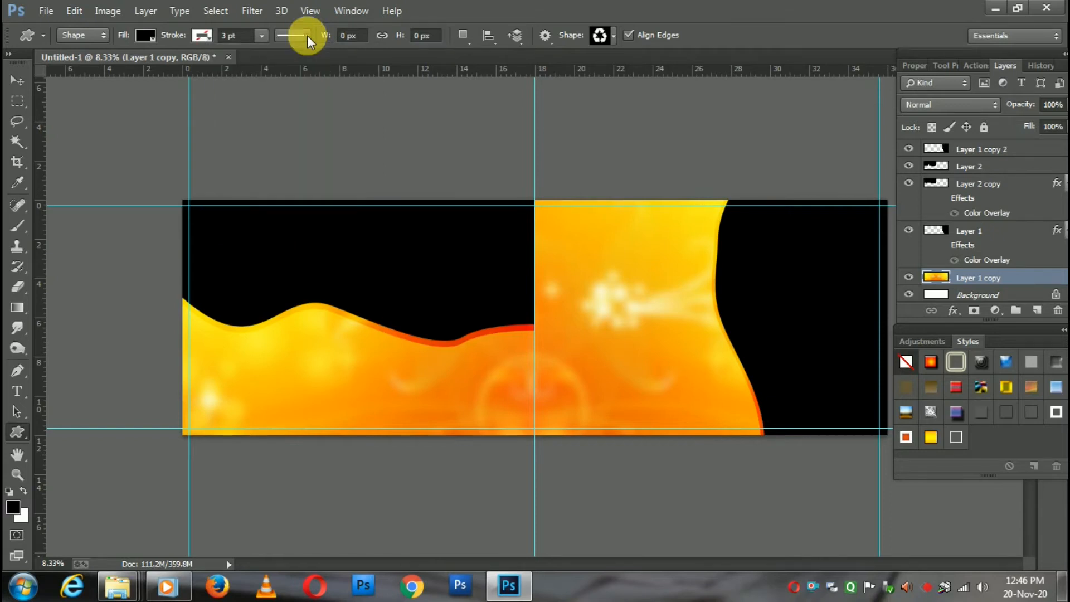
{"action": "right_click", "coordinate": [18, 431]}
{"action": "left_click", "coordinate": [81, 446]}
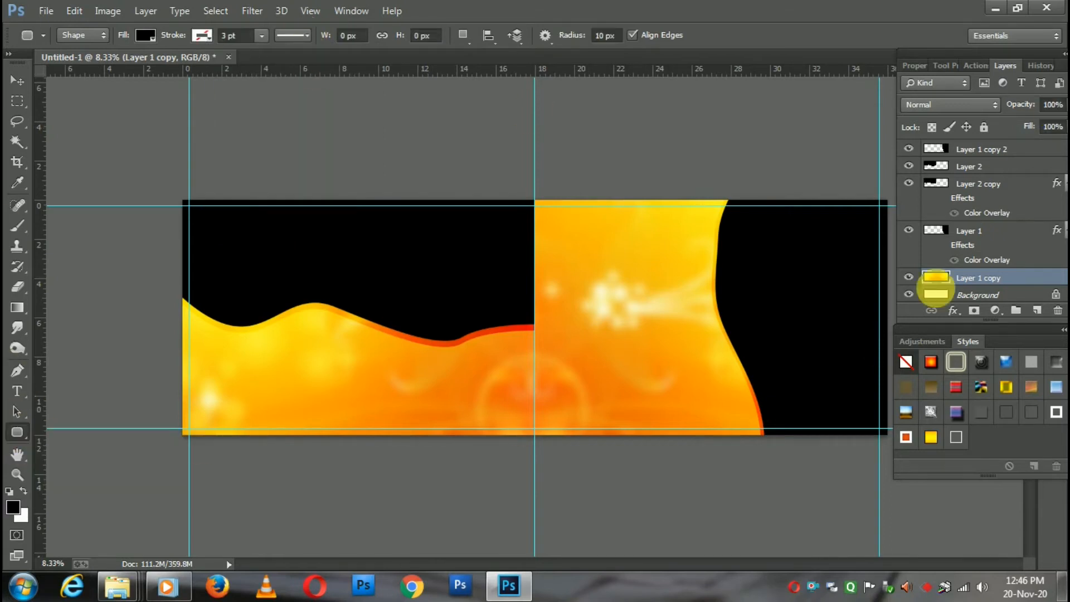
{"action": "left_click_drag", "start_coordinate": [577, 186], "coordinate": [678, 367]}
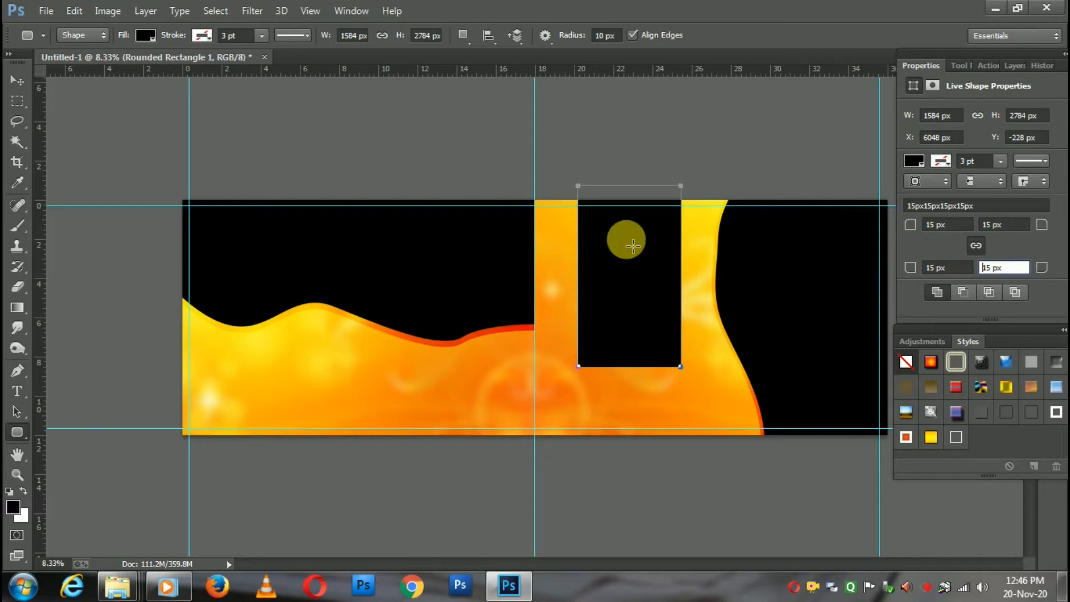
- Scale the rounded rectangle to about 1925 × 3384 px with a 4 pt black stroke and move it up past the spread's upper edge
{"action": "left_click", "coordinate": [17, 80]}
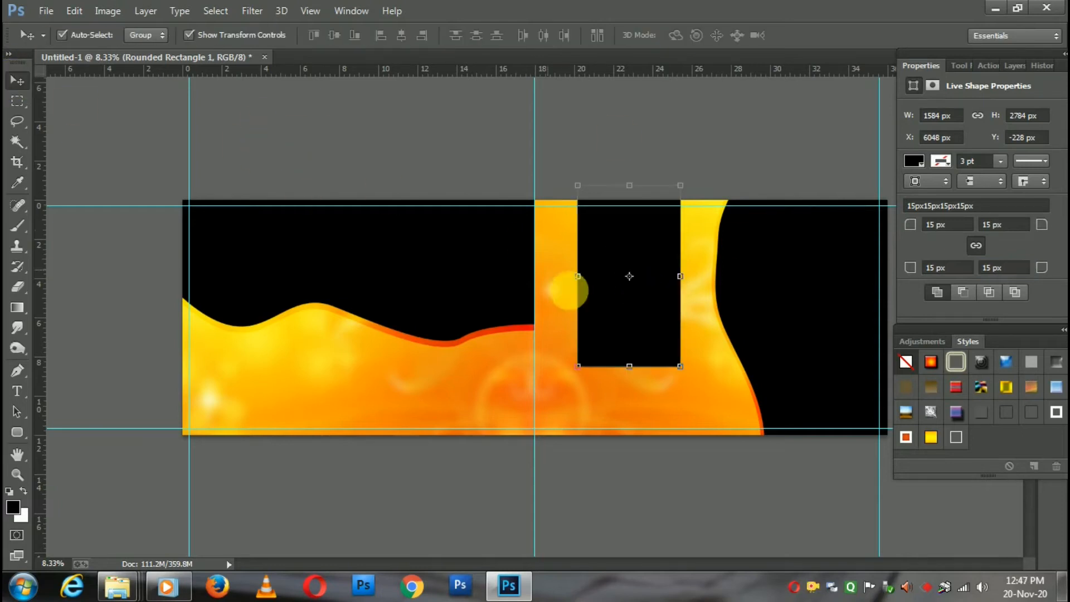
{"action": "left_click_drag", "start_coordinate": [645, 341], "coordinate": [690, 396]}
{"action": "left_click_drag", "start_coordinate": [643, 340], "coordinate": [653, 381]}
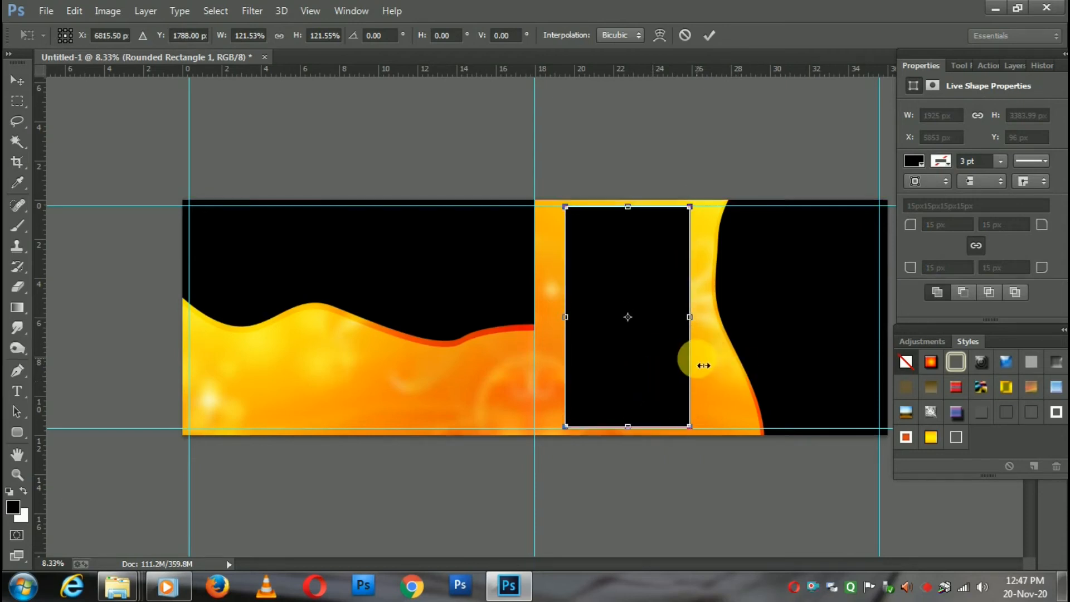
{"action": "double_click", "coordinate": [655, 260]}
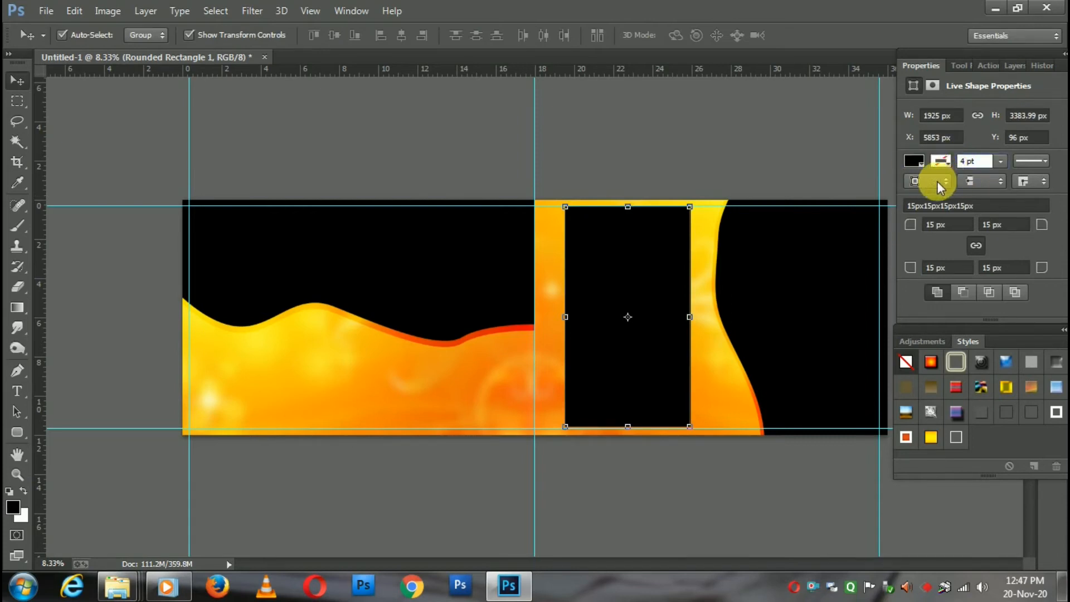
{"action": "left_click_drag", "start_coordinate": [635, 300], "coordinate": [633, 229]}
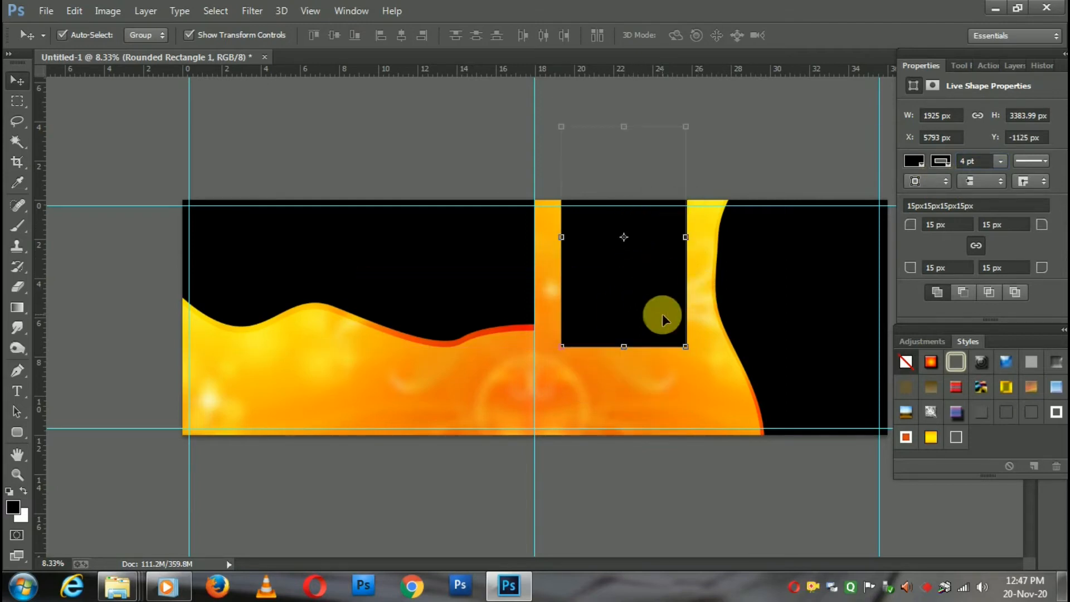
- Duplicate the Rounded Rectangle 1 layer and give the copy a white (ffffff) Color Overlay
{"action": "left_click", "coordinate": [1013, 65]}
{"action": "scroll", "coordinate": [1031, 279], "scroll_direction": "down", "scroll_amount": 1}
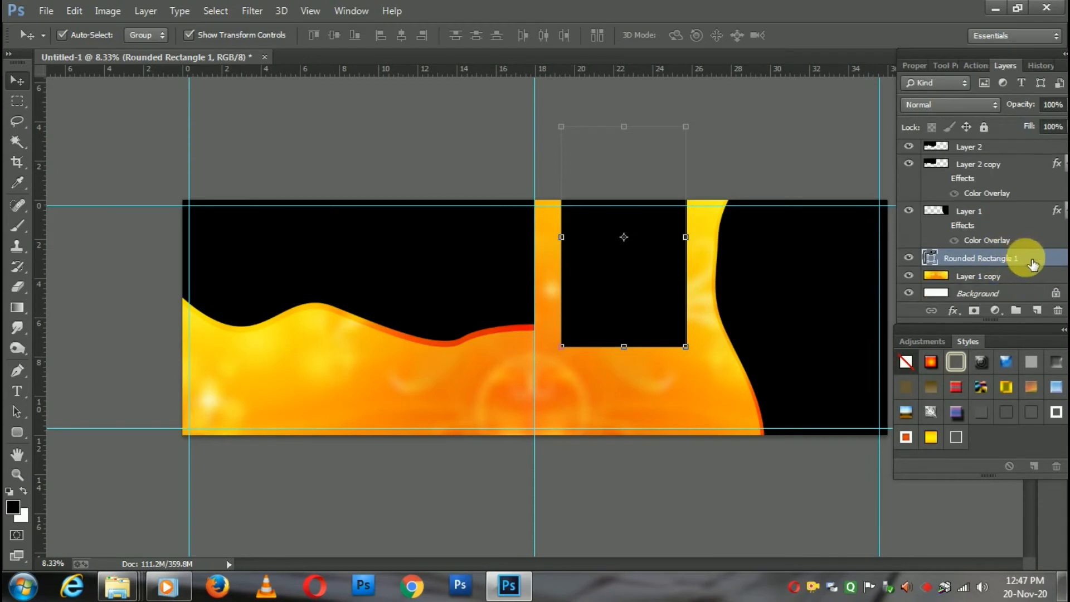
{"action": "left_click_drag", "start_coordinate": [1032, 264], "coordinate": [1035, 310]}
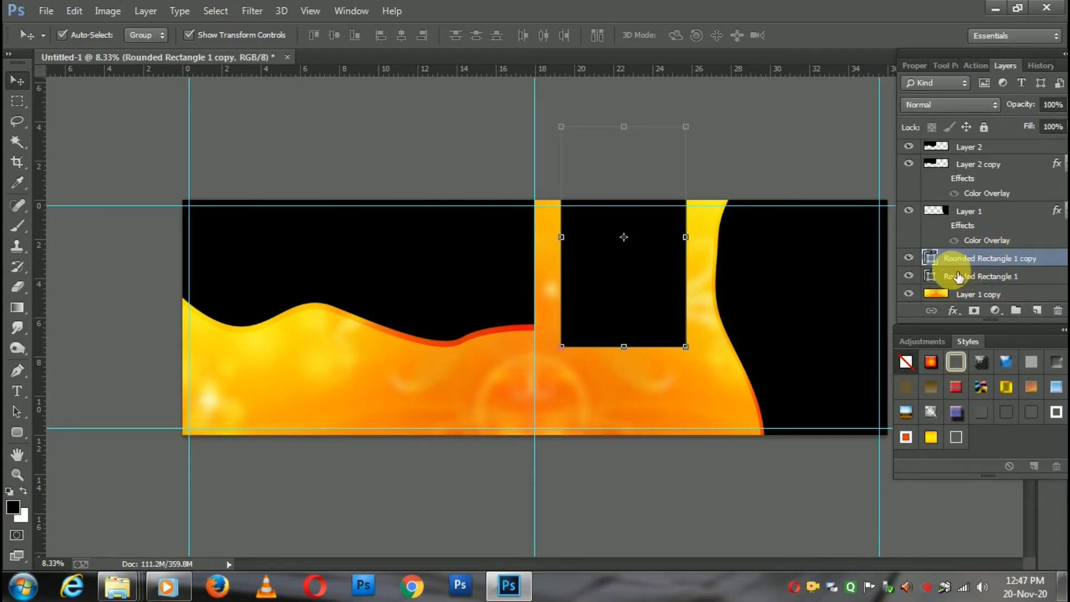
{"action": "left_click", "coordinate": [953, 310]}
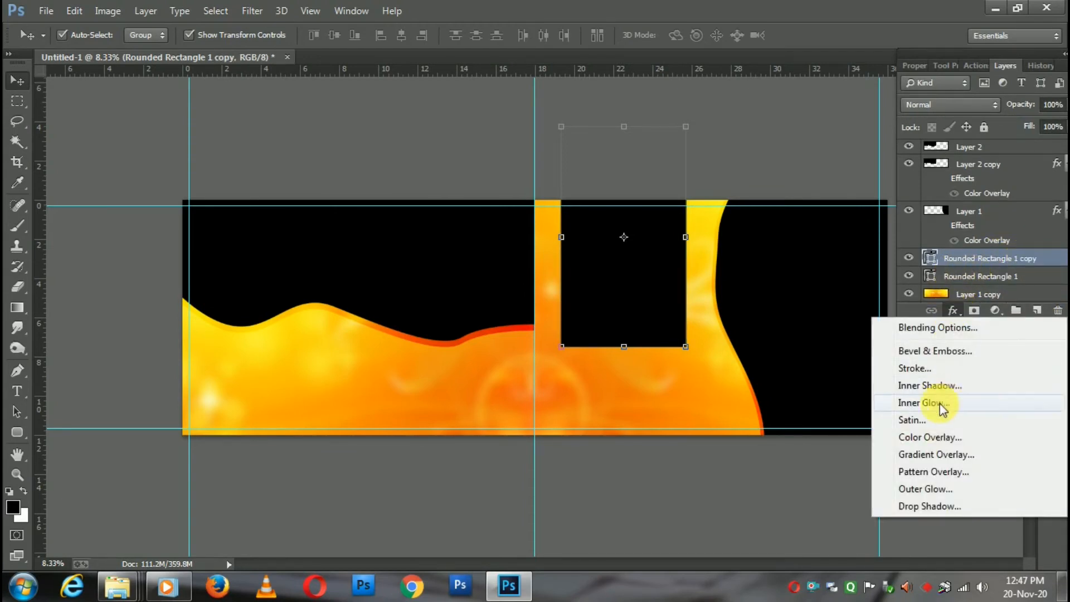
{"action": "left_click", "coordinate": [938, 439]}
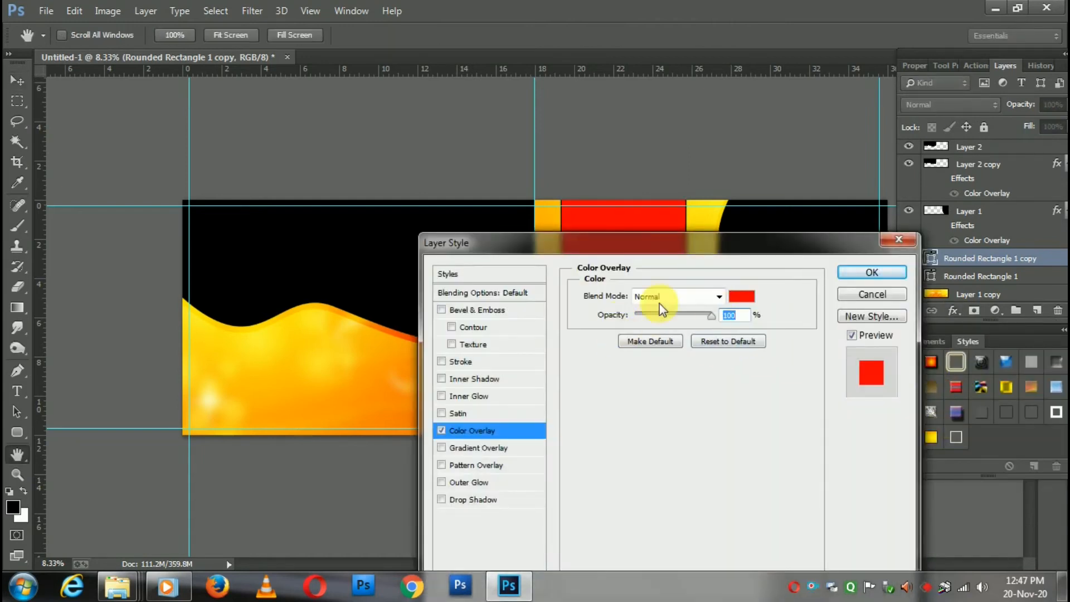
{"action": "left_click", "coordinate": [740, 300]}
{"action": "left_click", "coordinate": [146, 294]}
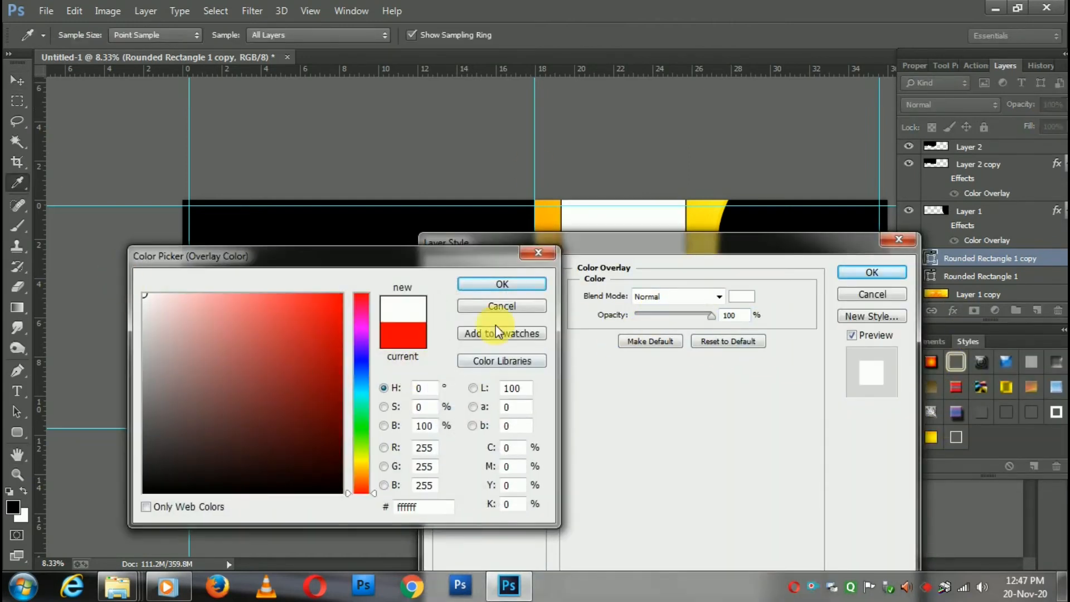
{"action": "left_click", "coordinate": [502, 283]}
{"action": "left_click", "coordinate": [867, 273]}
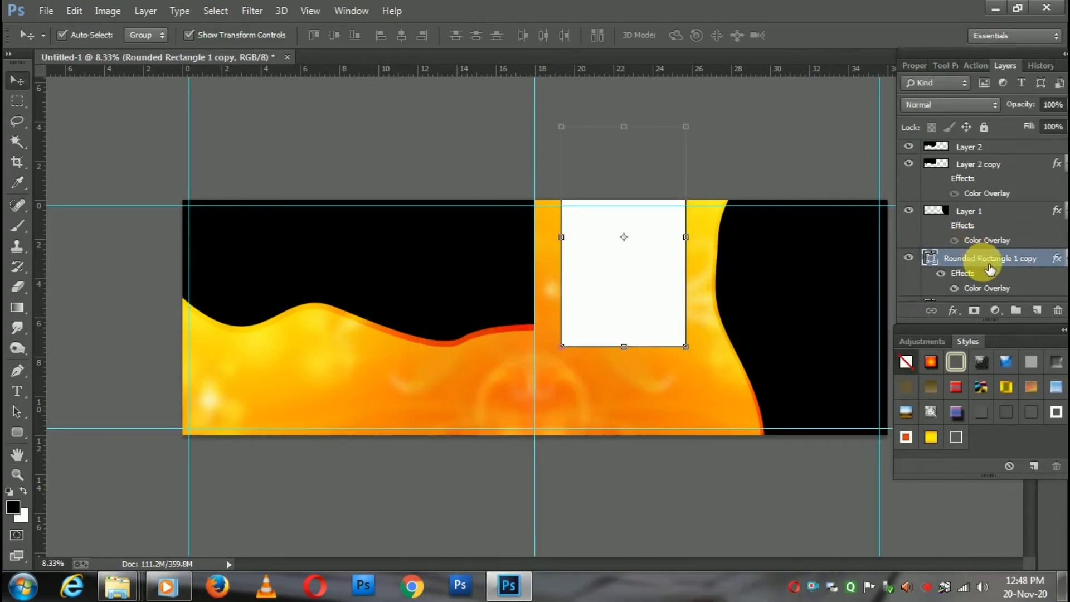
- Place the white rectangle copy beneath the original and scale it about its centre to about 108.4% to form a border
{"action": "scroll", "coordinate": [999, 267], "scroll_direction": "down", "scroll_amount": 2}
{"action": "left_click_drag", "start_coordinate": [1002, 228], "coordinate": [1001, 279]}
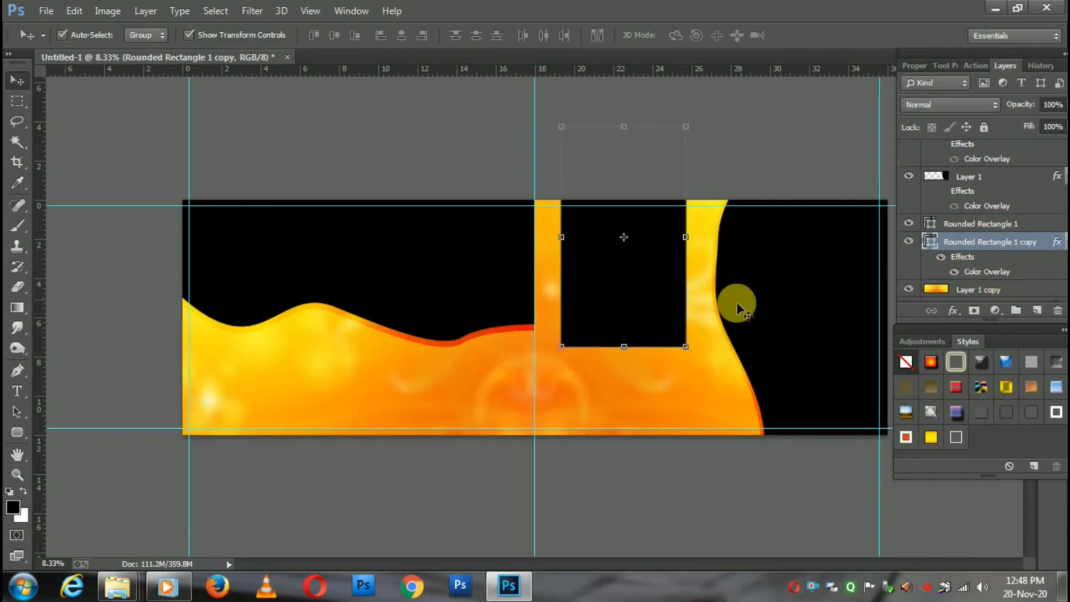
{"action": "left_click_drag", "start_coordinate": [695, 357], "coordinate": [703, 365]}
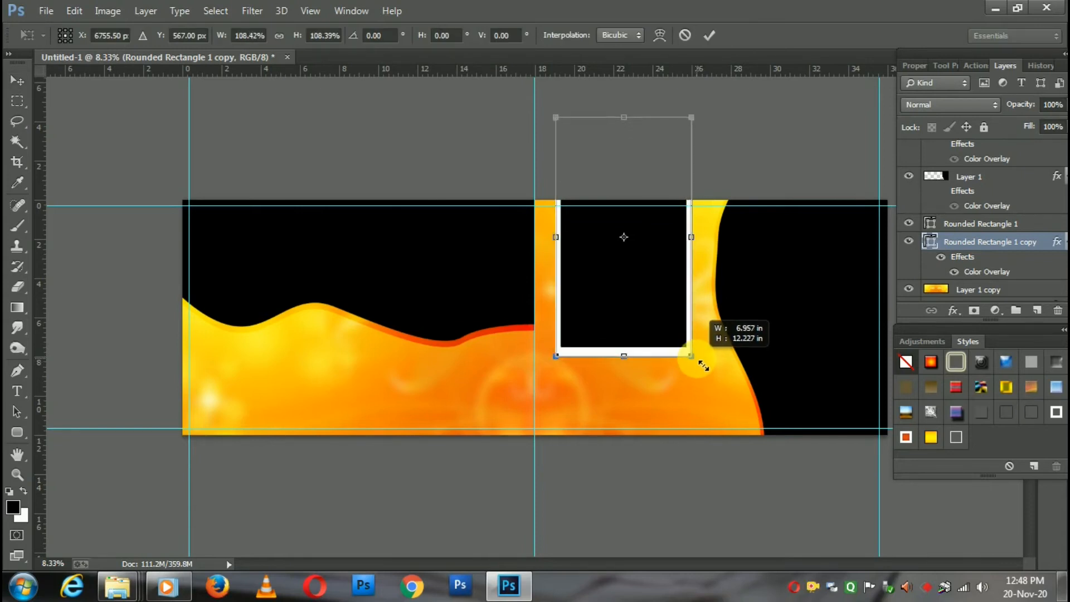
{"action": "key", "text": "Return"}
- Nudge the white rectangle copy upward until its lower rim is about as thick as the side rims
{"action": "key", "text": "shift+Up"}
{"action": "key", "text": "shift+Up"}
{"action": "key", "text": "shift+Up"}
{"action": "key", "text": "shift+Up"}
{"action": "key", "text": "shift+Up"}
{"action": "key", "text": "shift+Up"}
{"action": "key", "text": "shift+Up"}
{"action": "key", "text": "shift+Up"}
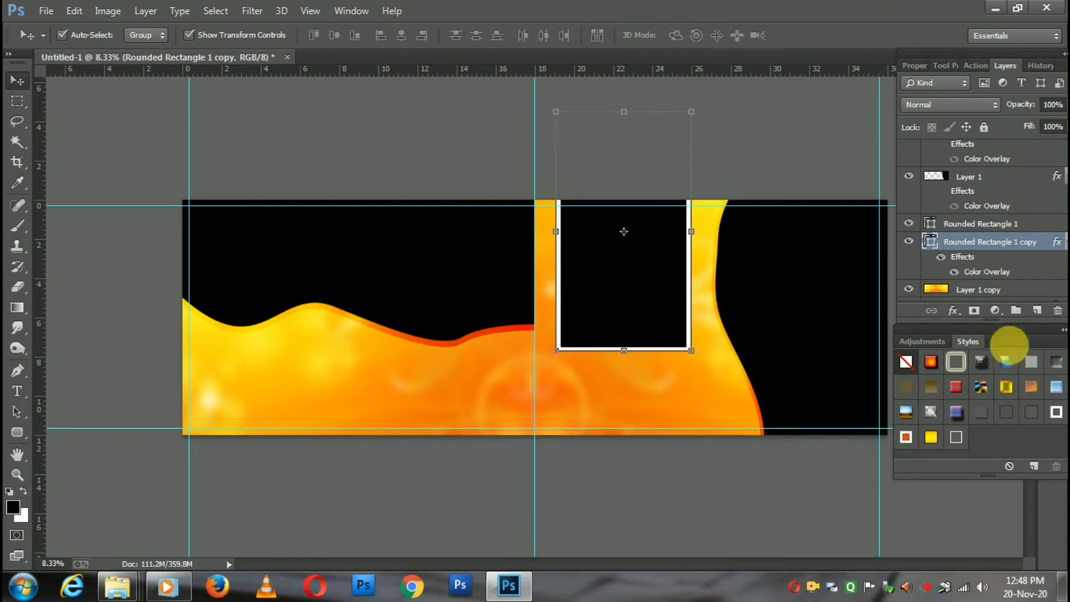
- Set Rounded Rectangle 1 copy's blend mode to Overlay, hide its Color Overlay effect and check the rim up close
{"action": "left_click", "coordinate": [950, 105]}
{"action": "left_click", "coordinate": [915, 309]}
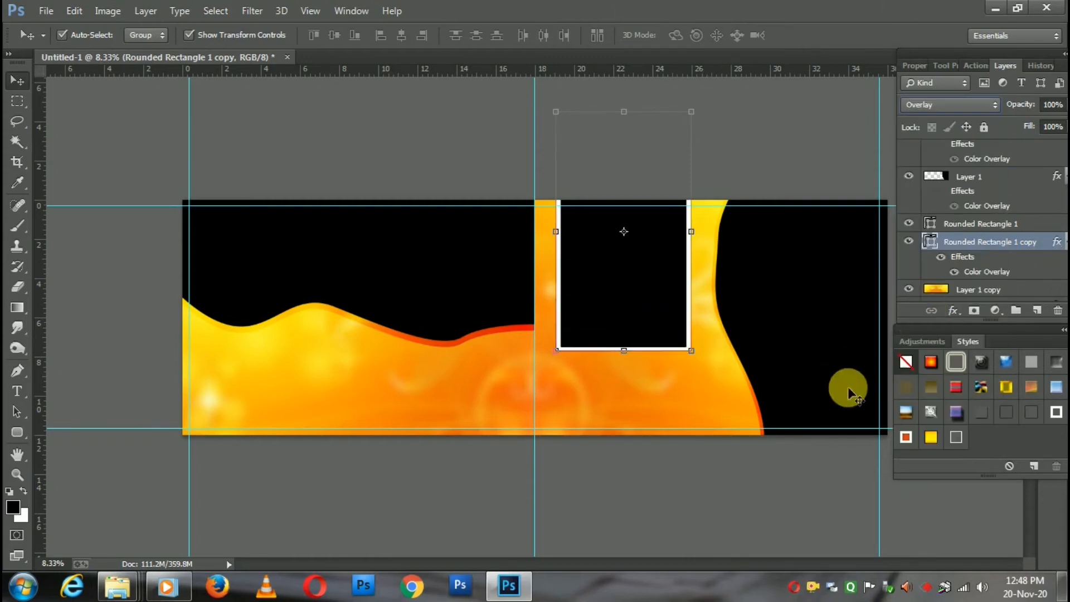
{"action": "left_click", "coordinate": [703, 508]}
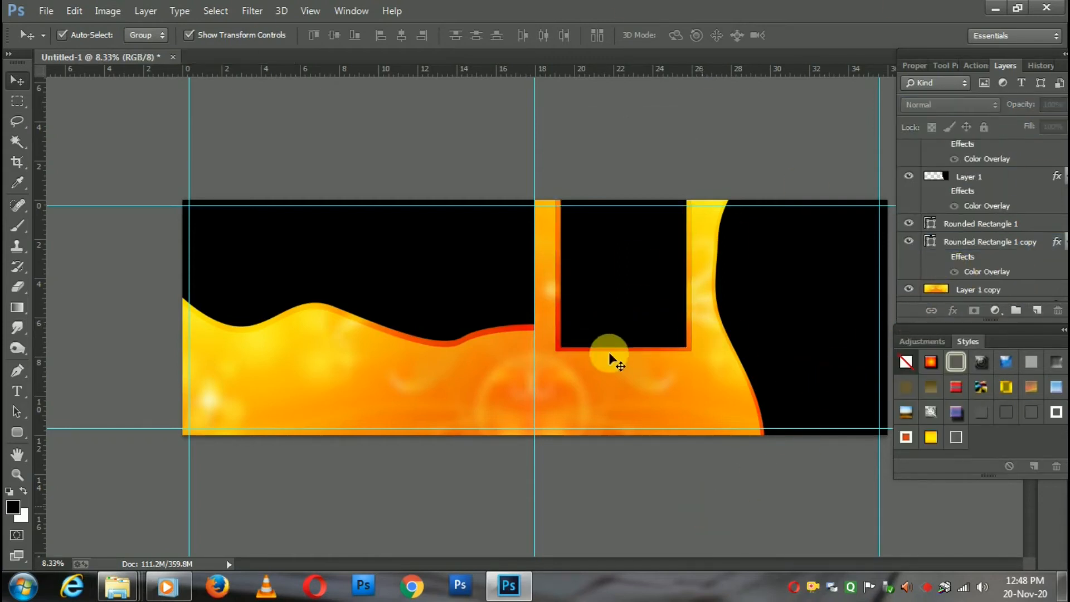
{"action": "left_click", "coordinate": [691, 317], "text": "ctrl"}
{"action": "left_click", "coordinate": [691, 318], "text": "ctrl"}
{"action": "left_click", "coordinate": [692, 318], "text": "ctrl"}
{"action": "left_click", "coordinate": [692, 317], "text": "alt"}
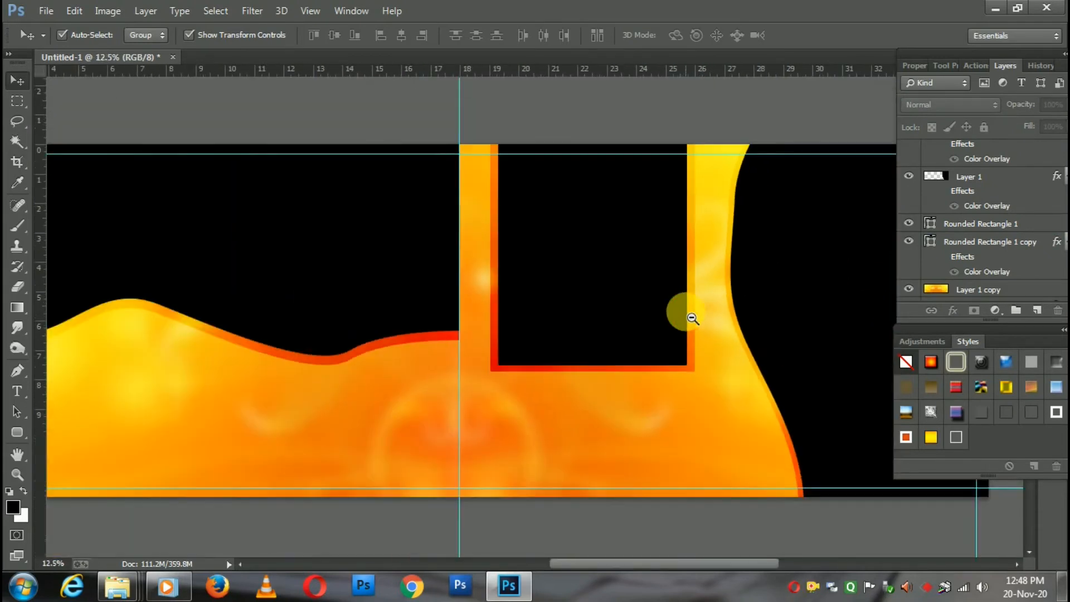
{"action": "left_click", "coordinate": [692, 317], "text": "alt"}
{"action": "left_click", "coordinate": [692, 317], "text": "alt"}
- Marquee a small rectangle below the wavy shape near the spread's lower-left corner and fill it with black on a new layer
{"action": "left_click", "coordinate": [997, 224]}
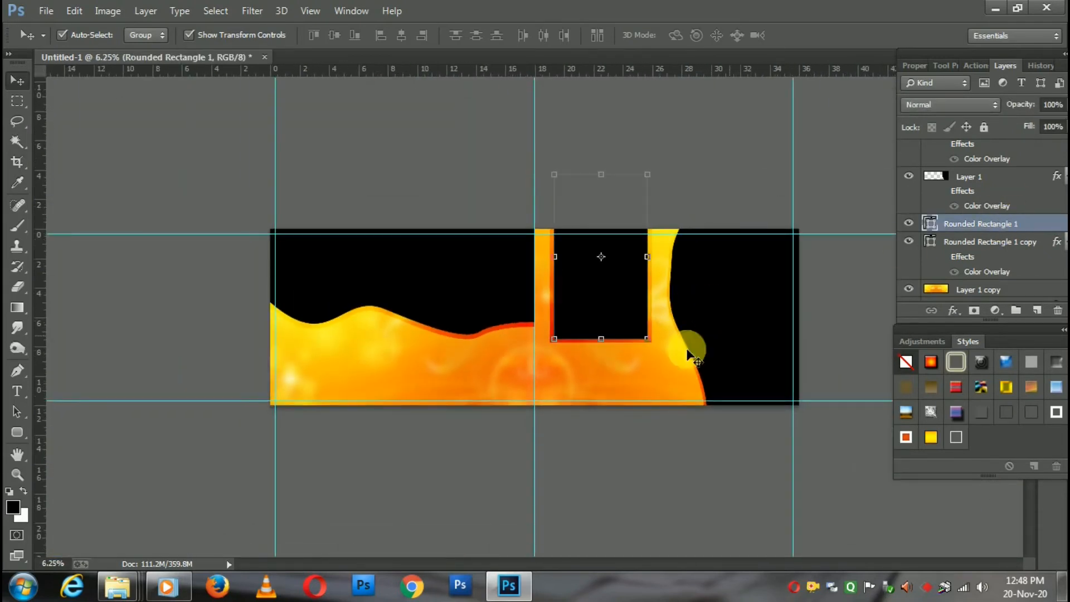
{"action": "left_click", "coordinate": [351, 380]}
{"action": "left_click", "coordinate": [18, 101]}
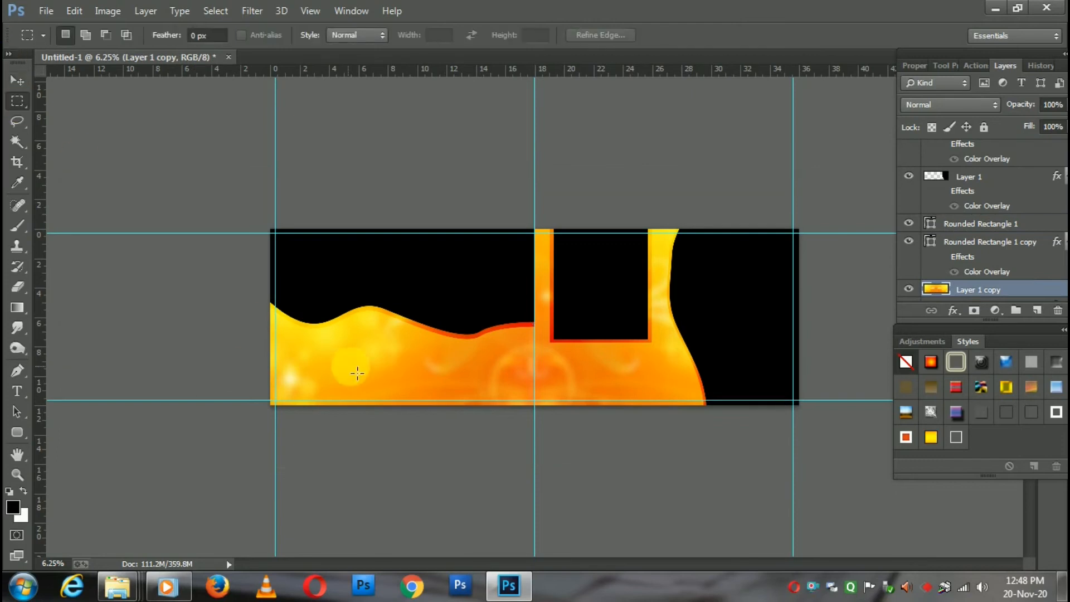
{"action": "left_click_drag", "start_coordinate": [294, 354], "coordinate": [370, 400]}
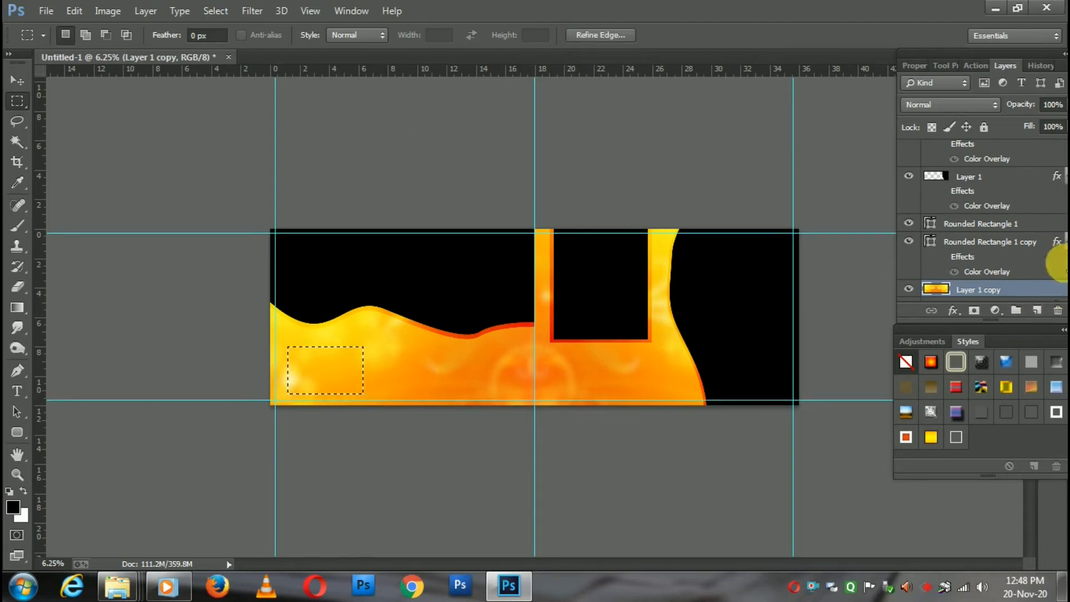
{"action": "left_click", "coordinate": [1038, 316]}
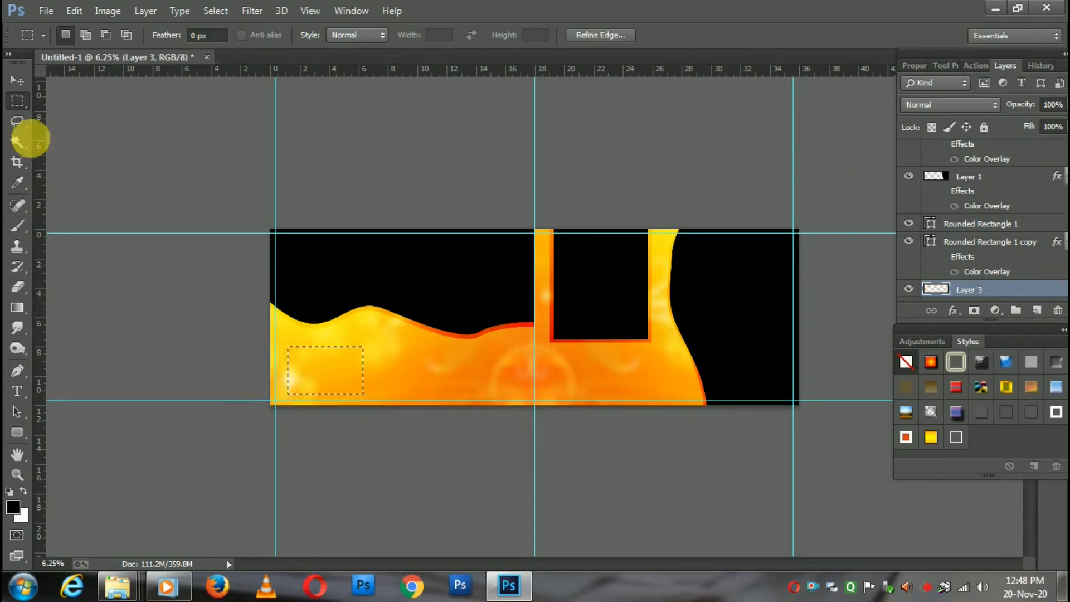
{"action": "left_click", "coordinate": [71, 15]}
{"action": "left_click", "coordinate": [107, 218]}
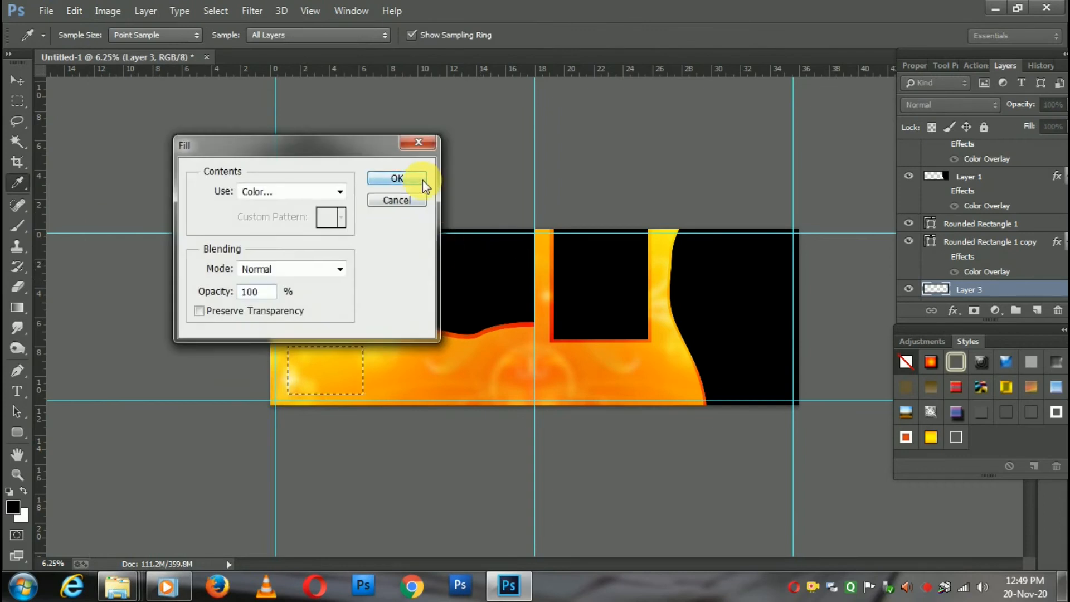
{"action": "left_click", "coordinate": [406, 177]}
{"action": "left_click", "coordinate": [335, 378]}
- Duplicate the small black box twice to the right to make an evenly spaced row of three
{"action": "left_click", "coordinate": [15, 84]}
{"action": "left_click_drag", "start_coordinate": [354, 385], "coordinate": [428, 385]}
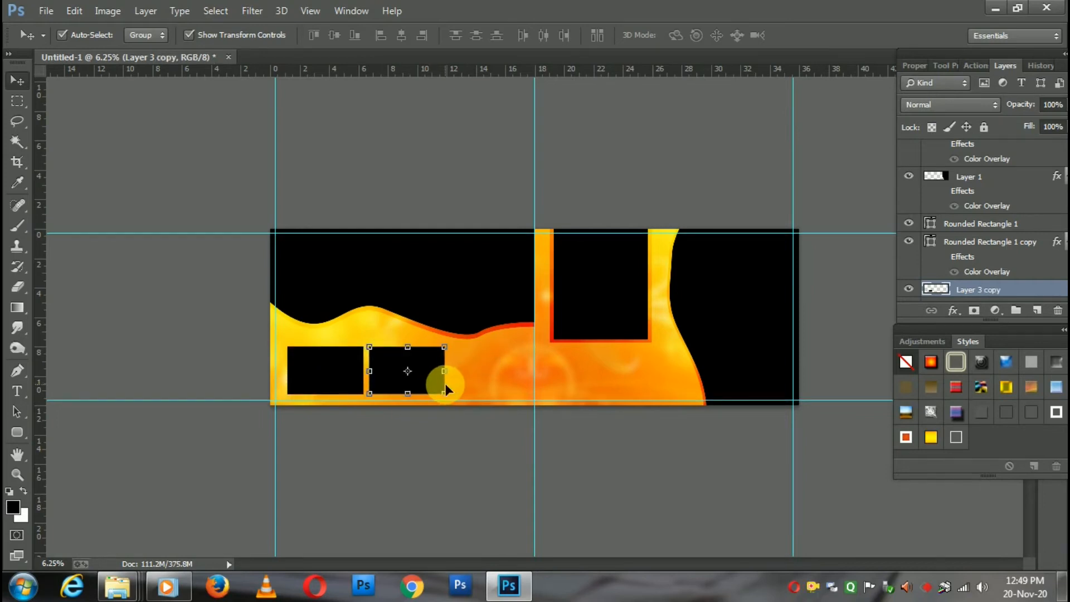
{"action": "left_click", "coordinate": [317, 395], "text": "shift"}
{"action": "left_click", "coordinate": [400, 376]}
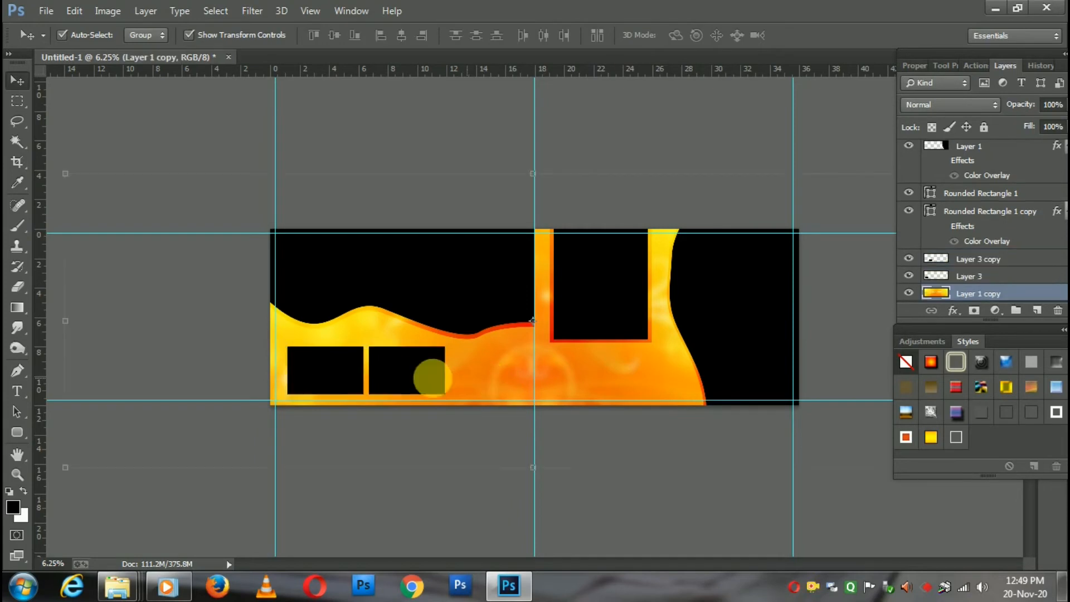
{"action": "left_click_drag", "start_coordinate": [389, 382], "coordinate": [471, 382]}
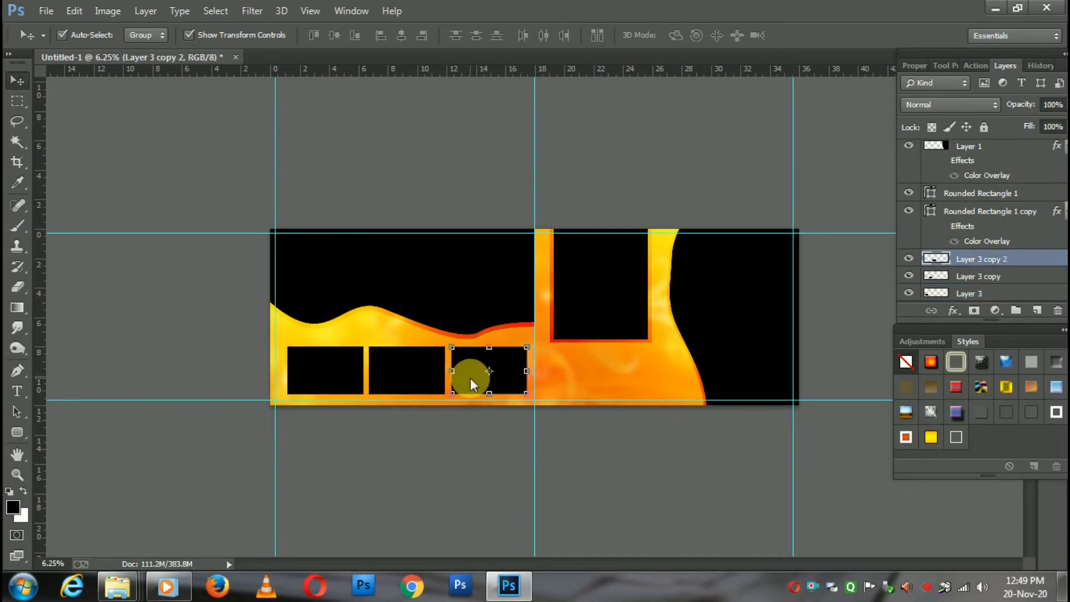
- Select all three small black boxes and nudge them slightly left within the left page
{"action": "left_click", "coordinate": [409, 365]}
{"action": "left_click", "coordinate": [410, 373], "text": "shift"}
{"action": "left_click", "coordinate": [317, 375], "text": "shift"}
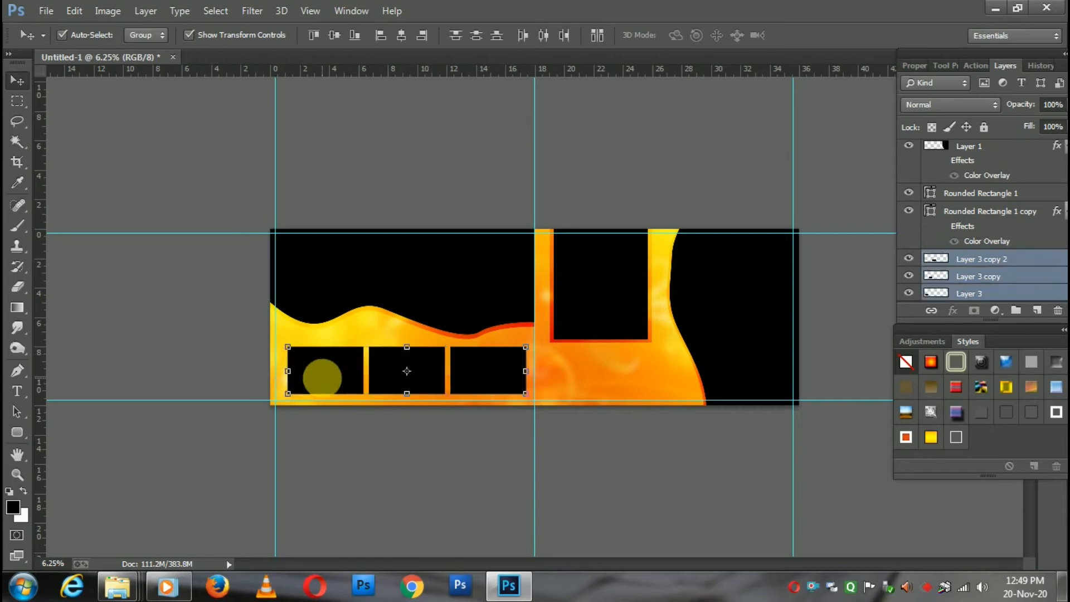
{"action": "key", "text": "shift+Left"}
{"action": "key", "text": "shift+Left"}
{"action": "key", "text": "shift+Left"}
{"action": "key", "text": "shift+Left"}
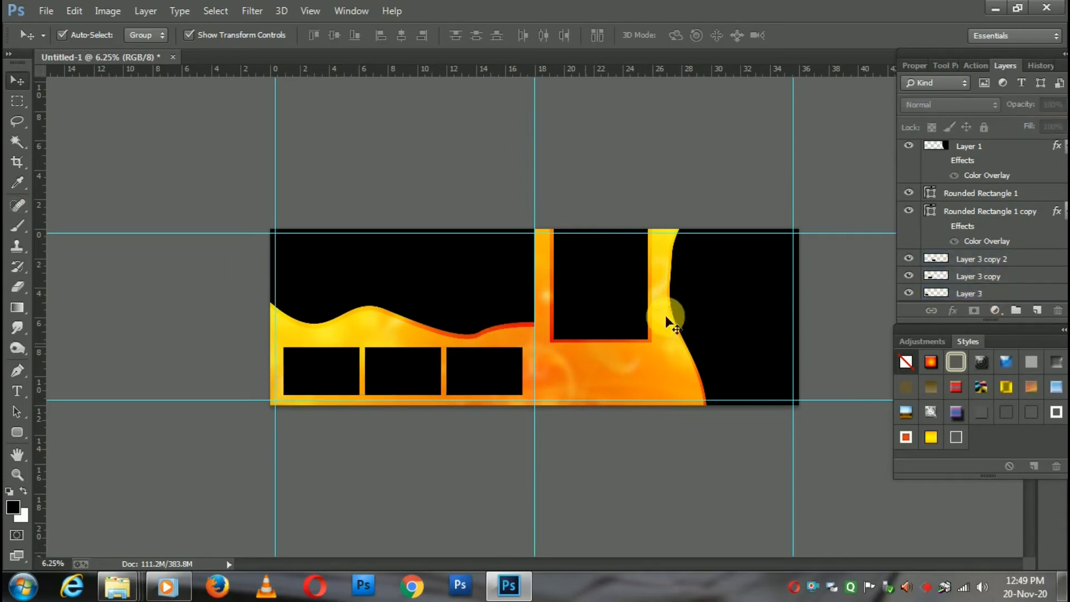
- Select the curved black area, Layer 1 copy 2, and open the bride's close-up portrait from the photo folder
{"action": "left_click", "coordinate": [733, 309]}
{"action": "left_click", "coordinate": [130, 590]}
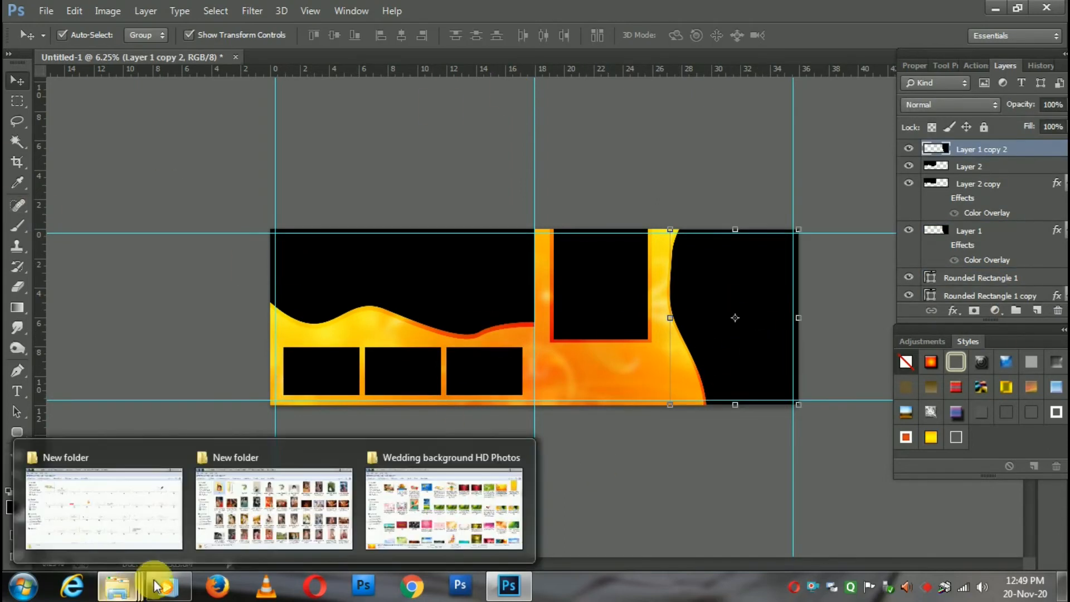
{"action": "left_click", "coordinate": [268, 504]}
{"action": "left_click_drag", "start_coordinate": [671, 206], "coordinate": [508, 313]}
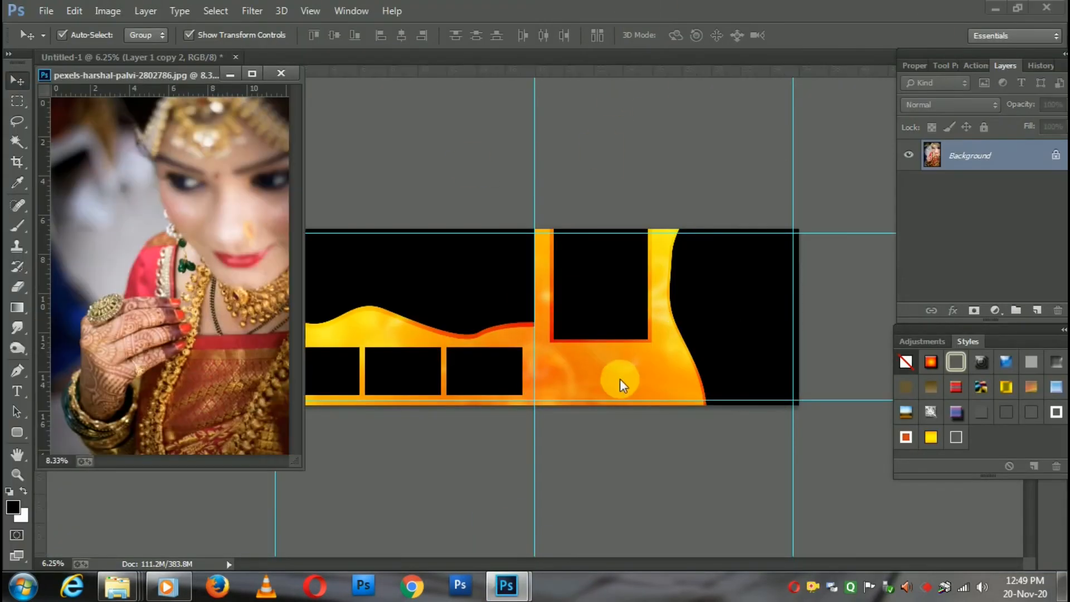
- Copy the bride's entire close-up portrait, close its file, and paste it over the curved black area on the spread's right page
{"action": "key", "text": "ctrl+a"}
{"action": "key", "text": "ctrl+c"}
{"action": "key", "text": "ctrl+w"}
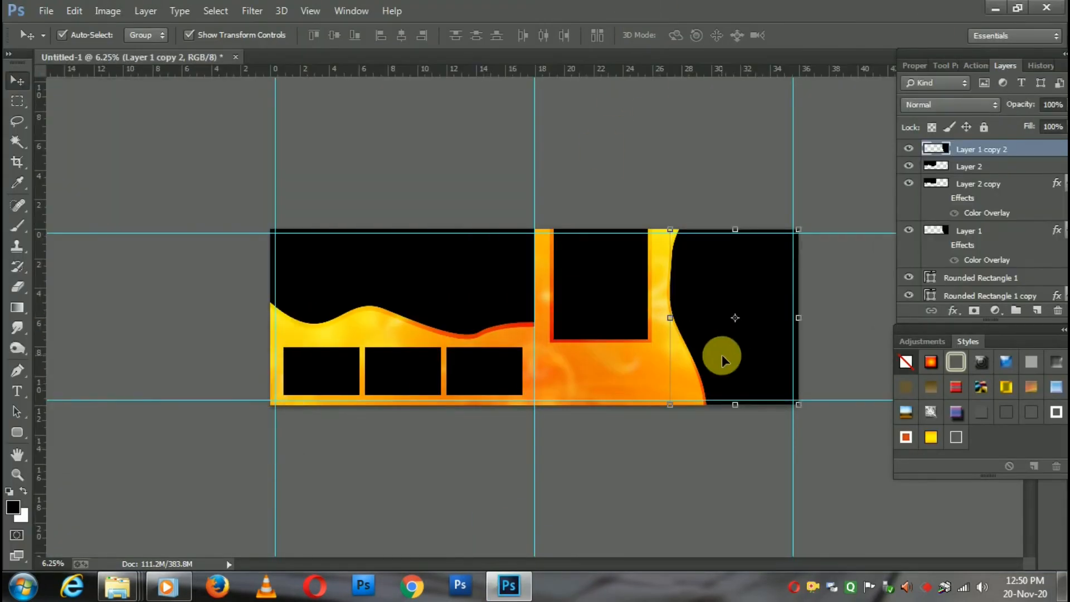
{"action": "key", "text": "ctrl+v"}
{"action": "left_click_drag", "start_coordinate": [580, 334], "coordinate": [770, 357]}
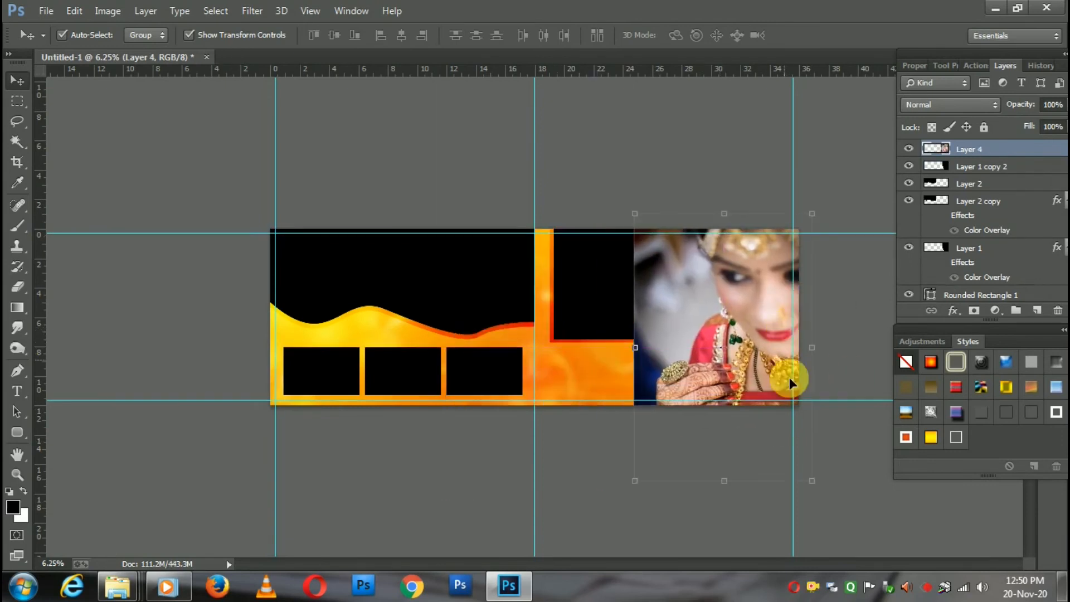
- Scale the bride's portrait down to just cover the curved black area and clip it to Layer 1 copy 2
{"action": "left_click_drag", "start_coordinate": [812, 480], "coordinate": [790, 447]}
{"action": "mouse_move", "coordinate": [773, 332]}
{"action": "left_mouse_down"}
{"action": "mouse_move", "coordinate": [777, 316]}
{"action": "mouse_move", "coordinate": [758, 326]}
{"action": "left_mouse_up"}
{"action": "key", "text": "Return"}
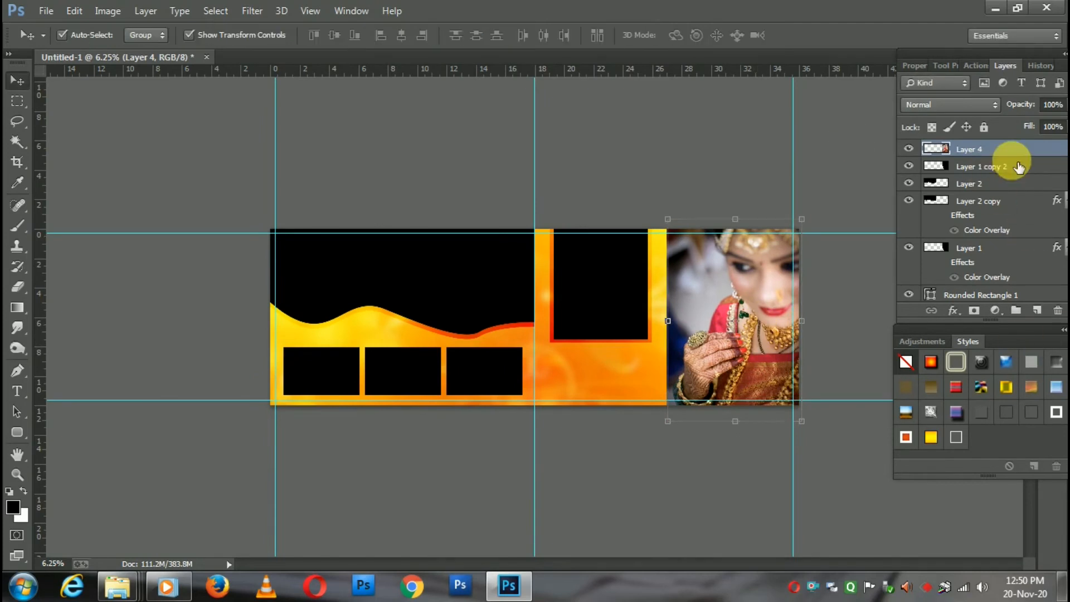
{"action": "key", "text": "ctrl+alt+g"}
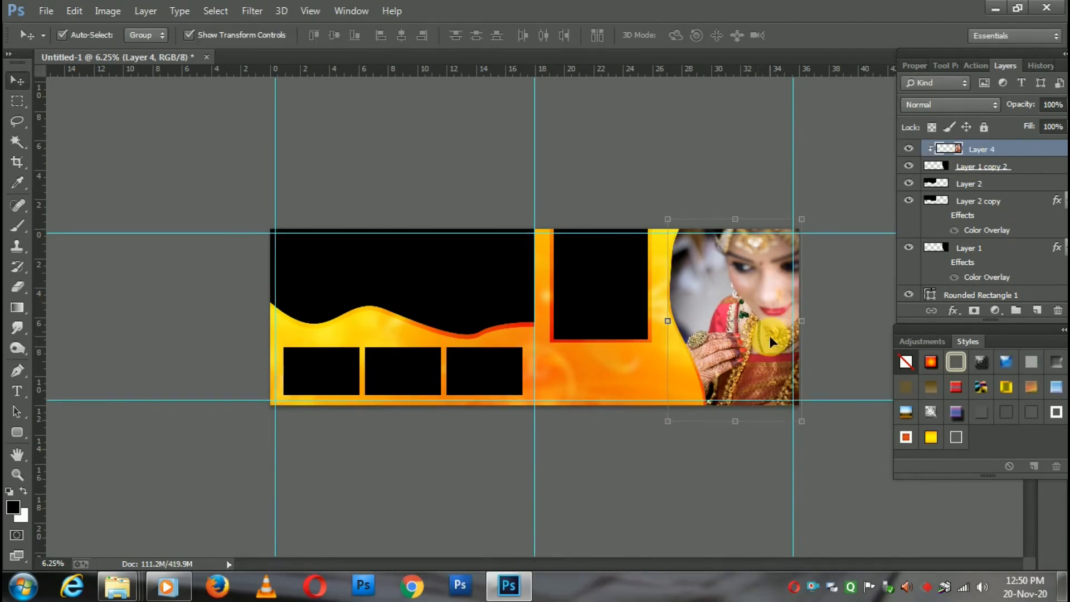
- Select the black rounded rectangle on the right page and open pexels-dreamlens-production-3699360 from the photo folder
{"action": "left_click", "coordinate": [595, 296]}
{"action": "mouse_move", "coordinate": [144, 591]}
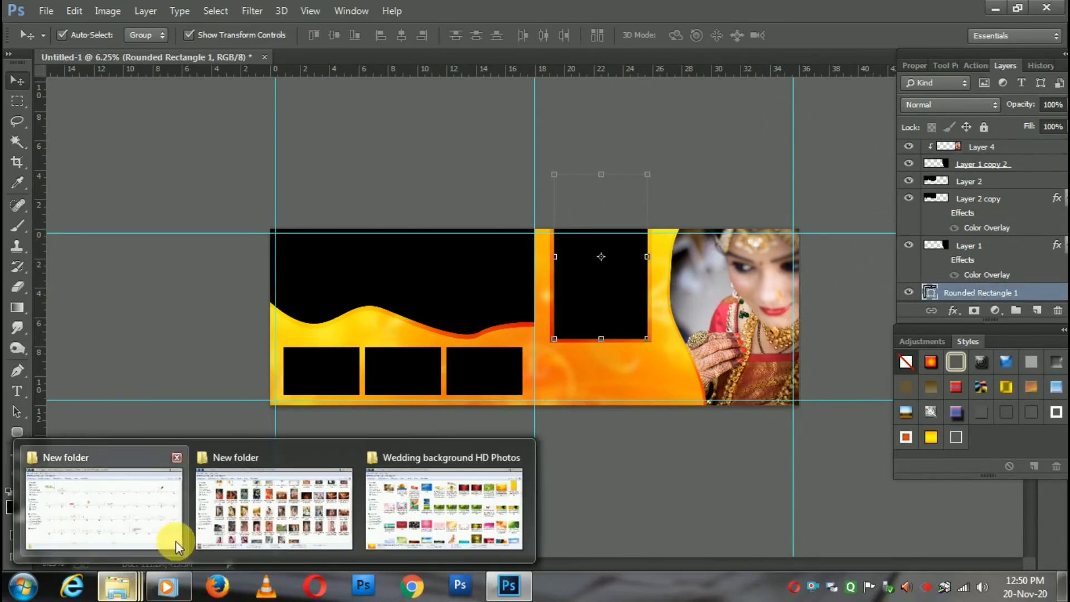
{"action": "left_click", "coordinate": [175, 540]}
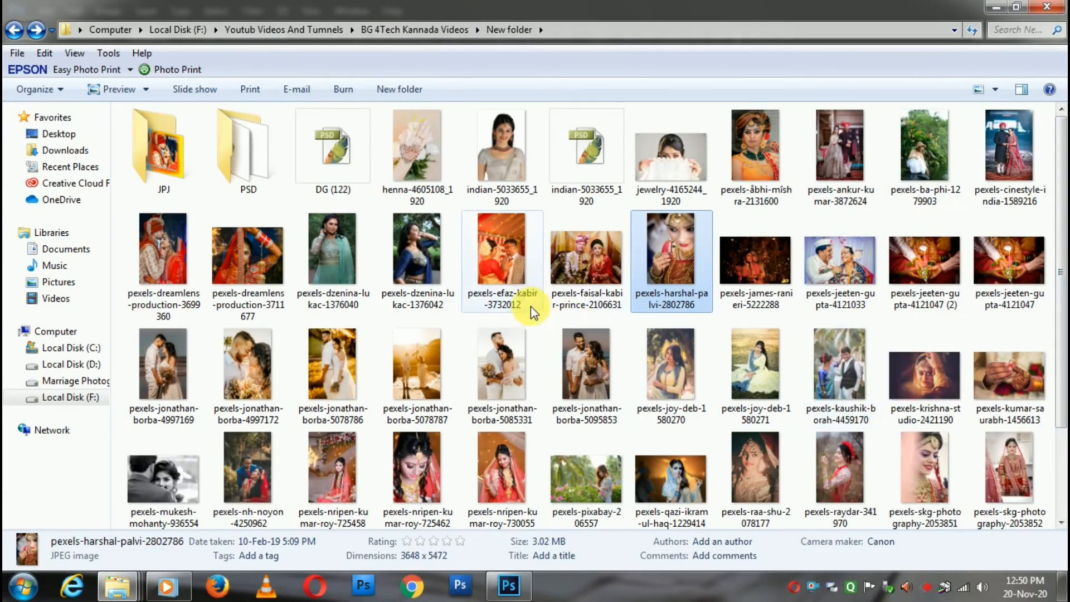
{"action": "left_click", "coordinate": [162, 251]}
{"action": "left_click_drag", "start_coordinate": [437, 505], "coordinate": [530, 219]}
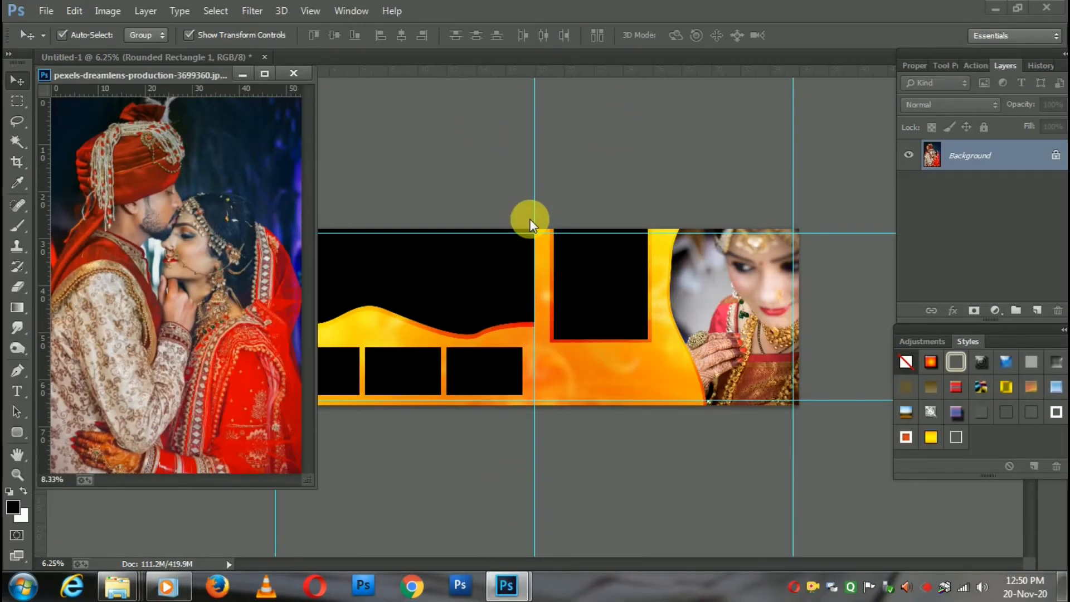
- Copy the entire photo of the couple in red, close its file, and paste it over the black rounded rectangle
{"action": "key", "text": "ctrl+a"}
{"action": "key", "text": "ctrl+c"}
{"action": "key", "text": "ctrl+w"}
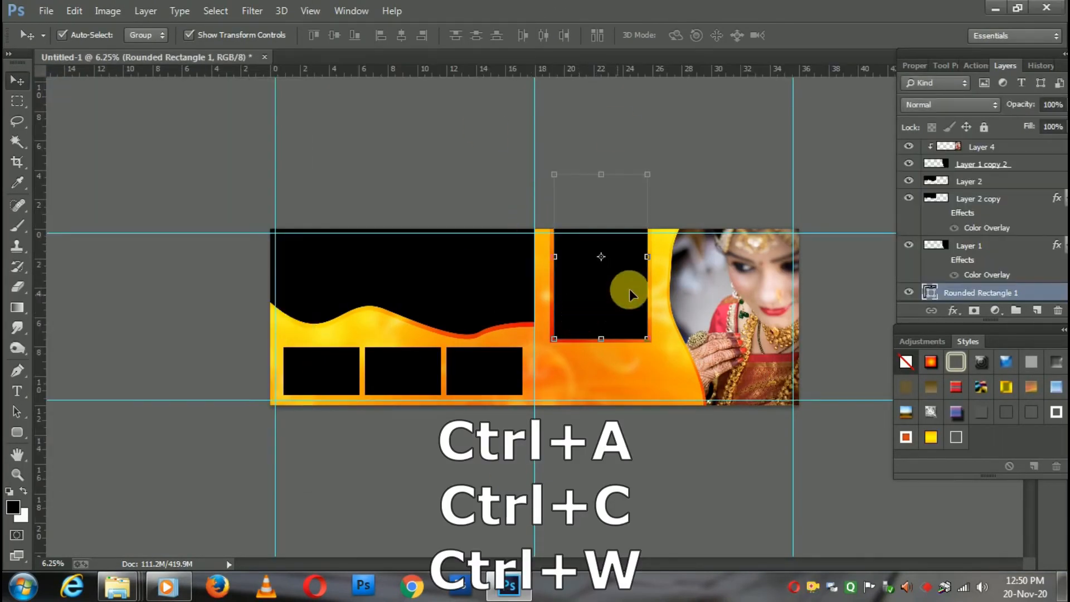
{"action": "key", "text": "ctrl+v"}
{"action": "left_click_drag", "start_coordinate": [613, 318], "coordinate": [685, 244]}
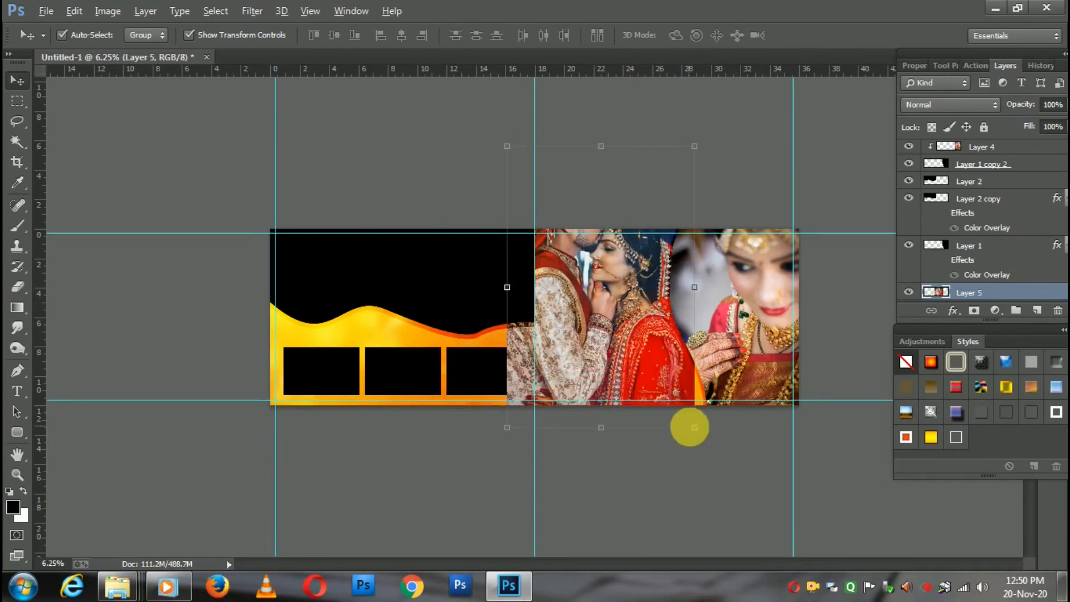
- Scale the photo of the couple in red down to the rounded rectangle's width and clip it to Rounded Rectangle 1
{"action": "key", "text": "ctrl+t"}
{"action": "left_click_drag", "start_coordinate": [700, 436], "coordinate": [631, 343]}
{"action": "key", "text": "Return"}
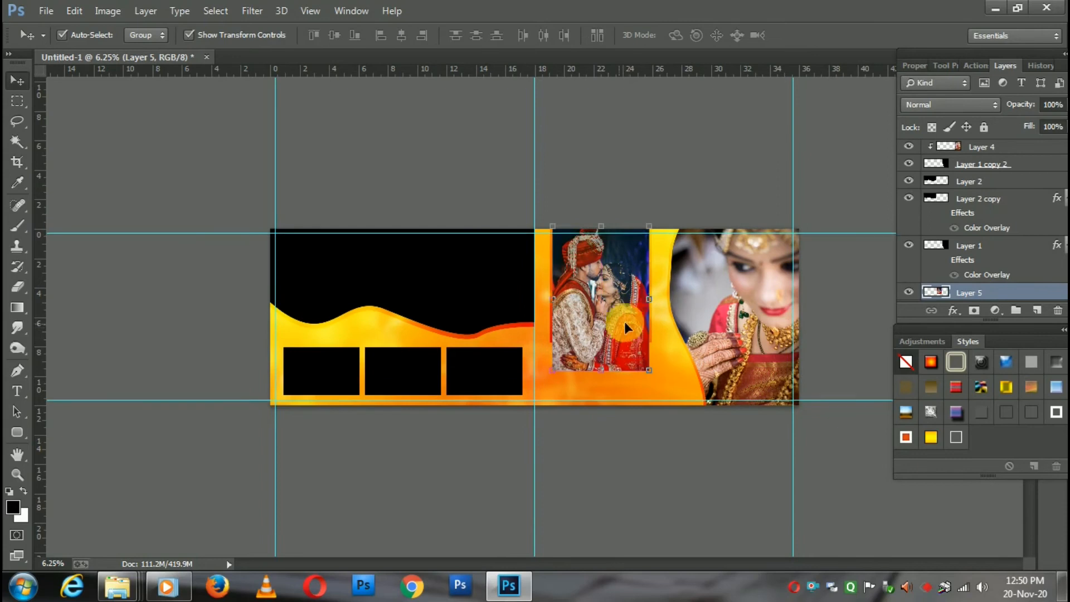
{"action": "scroll", "coordinate": [984, 300], "scroll_direction": "down", "scroll_amount": 2}
{"action": "key", "text": "ctrl+alt+d"}
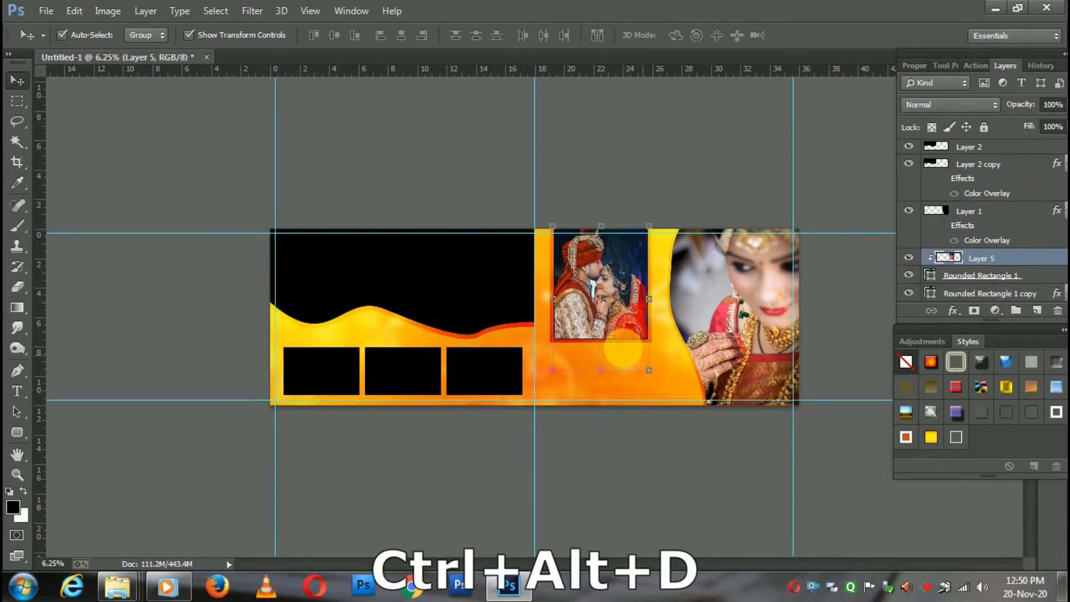
- Select the wavy black area, Layer 2, and open the photo of the garlanded couple touching foreheads from the photo folder
{"action": "left_click", "coordinate": [422, 285]}
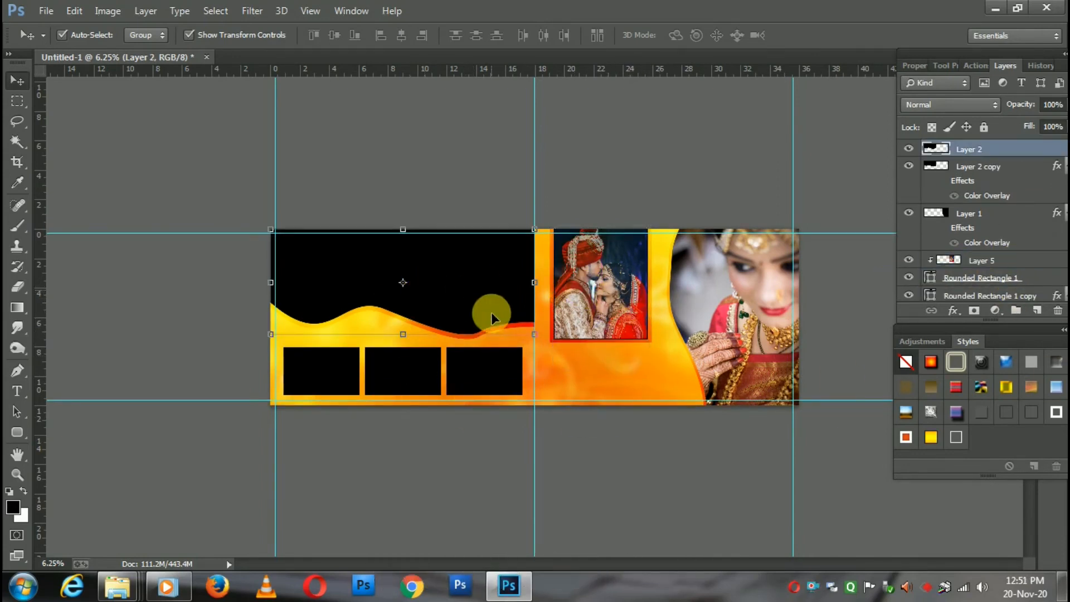
{"action": "mouse_move", "coordinate": [117, 585]}
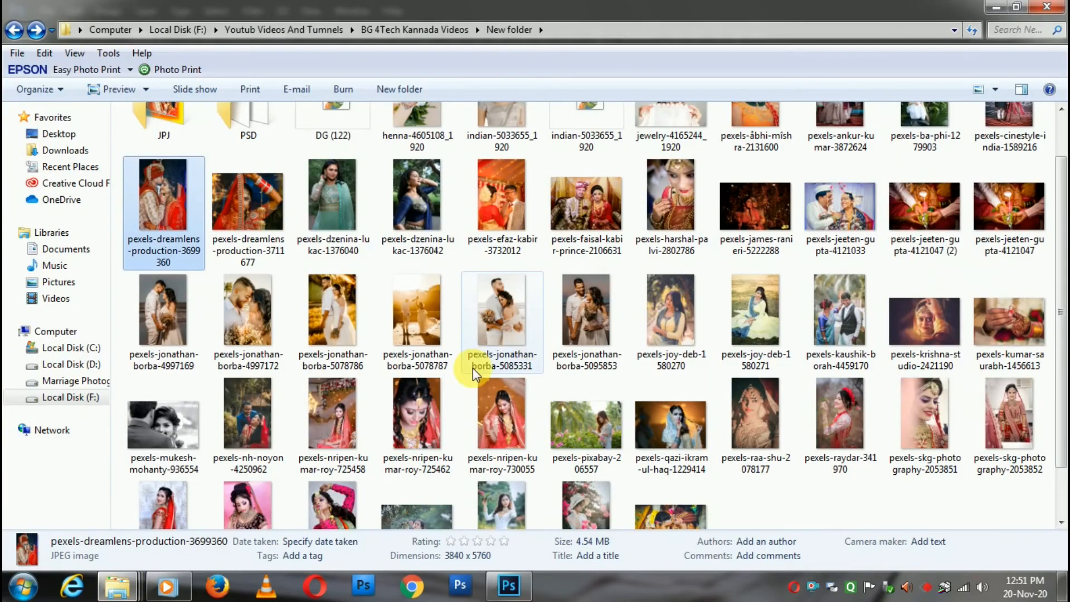
{"action": "scroll", "coordinate": [472, 368], "scroll_direction": "up", "scroll_amount": 1}
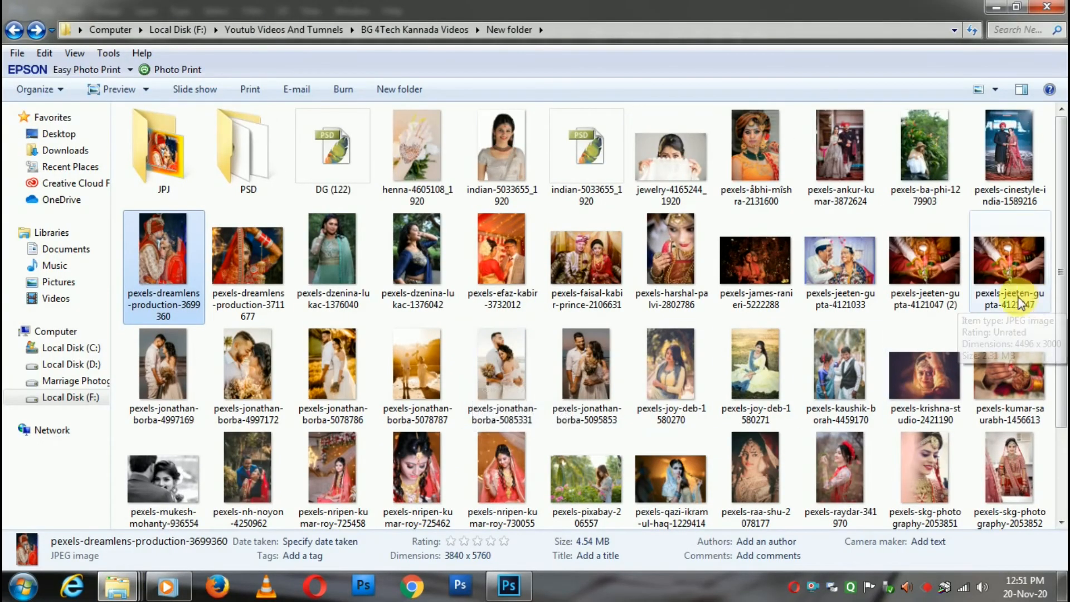
{"action": "scroll", "coordinate": [766, 410], "scroll_direction": "down", "scroll_amount": 2}
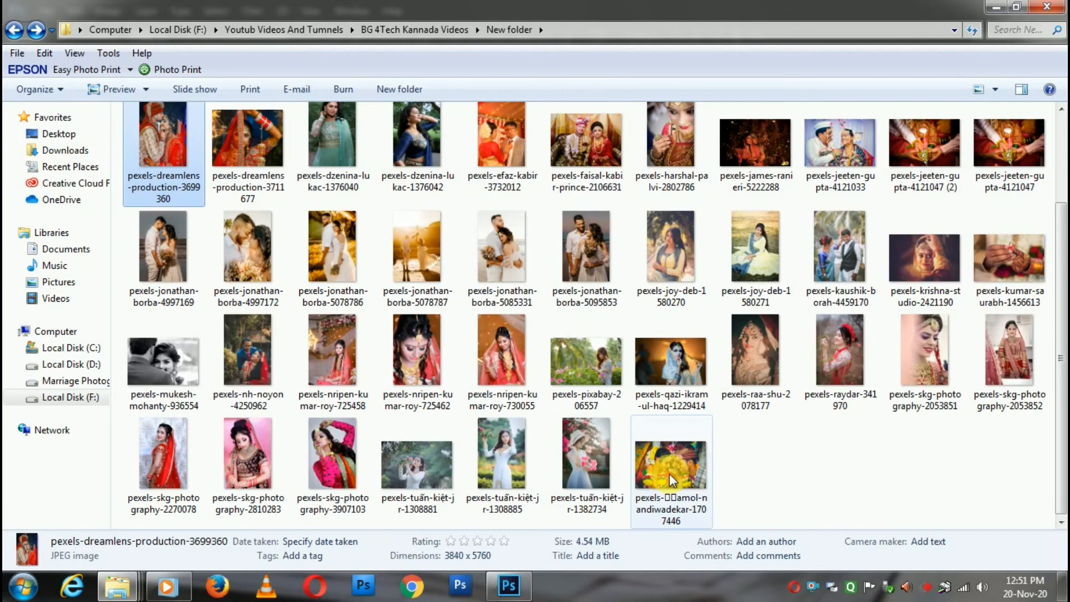
{"action": "left_click", "coordinate": [689, 479]}
{"action": "left_click", "coordinate": [509, 585]}
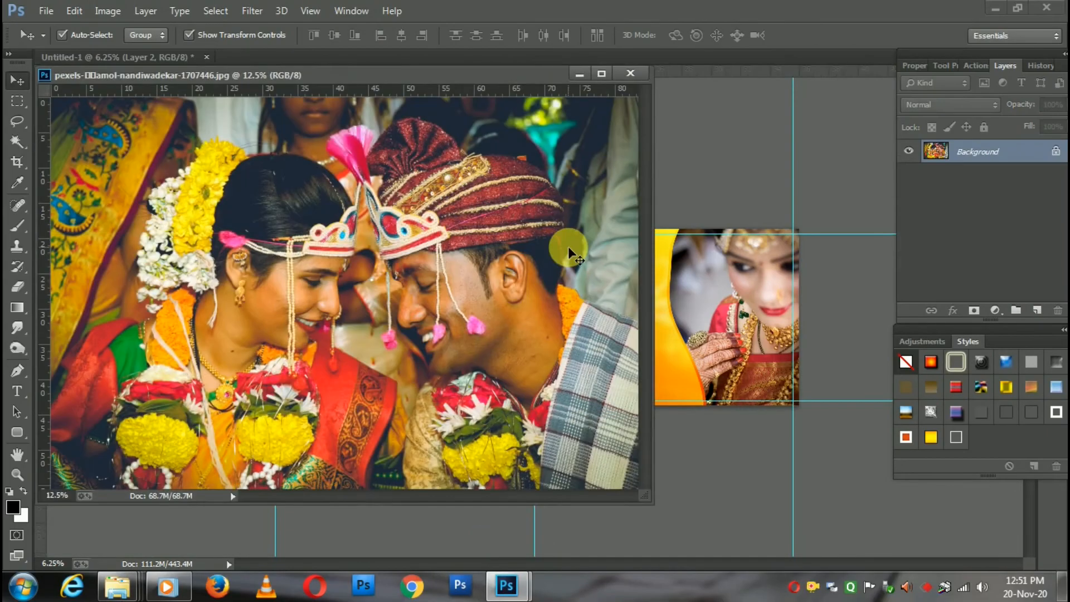
- Copy the garlanded couple's entire photo, close its file, and paste it over the wavy black area on the left page
{"action": "key", "text": "ctrl+a"}
{"action": "key", "text": "ctrl+w"}
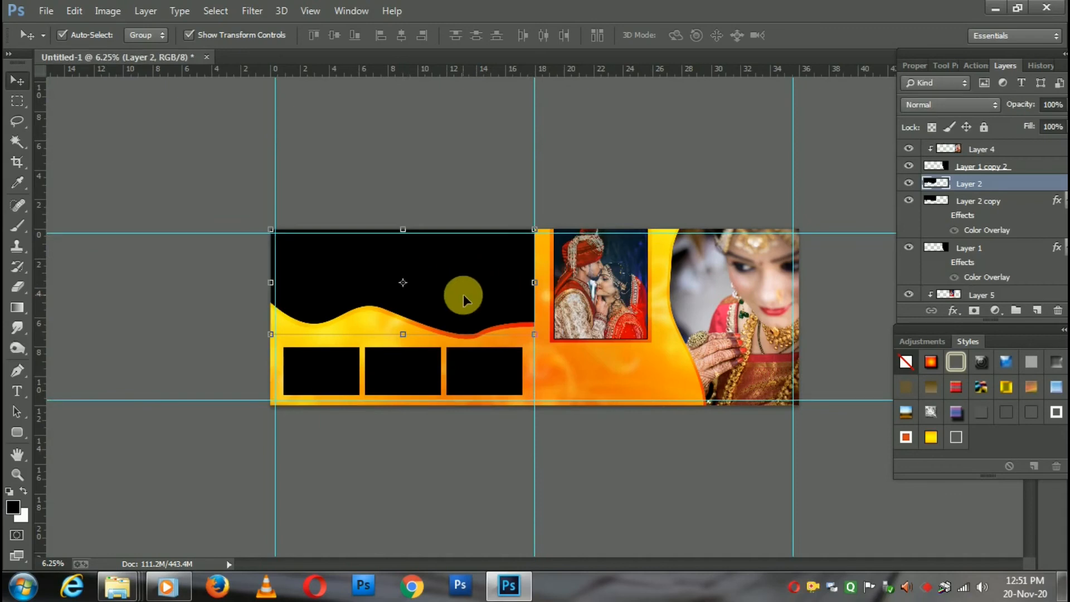
{"action": "key", "text": "ctrl+v"}
{"action": "left_click_drag", "start_coordinate": [471, 315], "coordinate": [384, 275]}
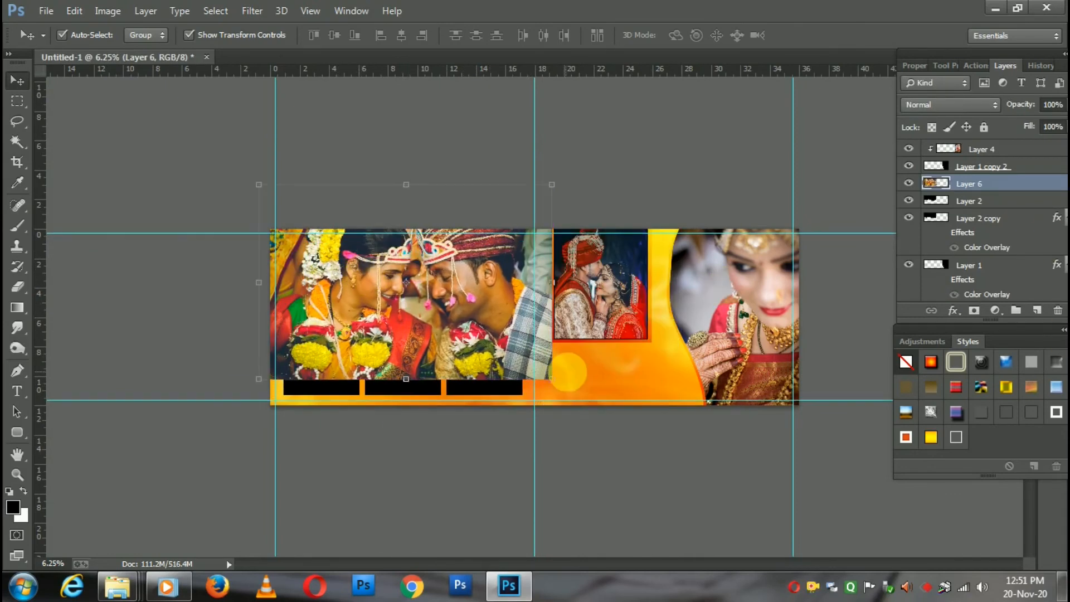
- Scale the garlanded couple's photo down to about the left page's width and clip it to Layer 2
{"action": "left_click_drag", "start_coordinate": [552, 384], "coordinate": [540, 370]}
{"action": "key", "text": "Return"}
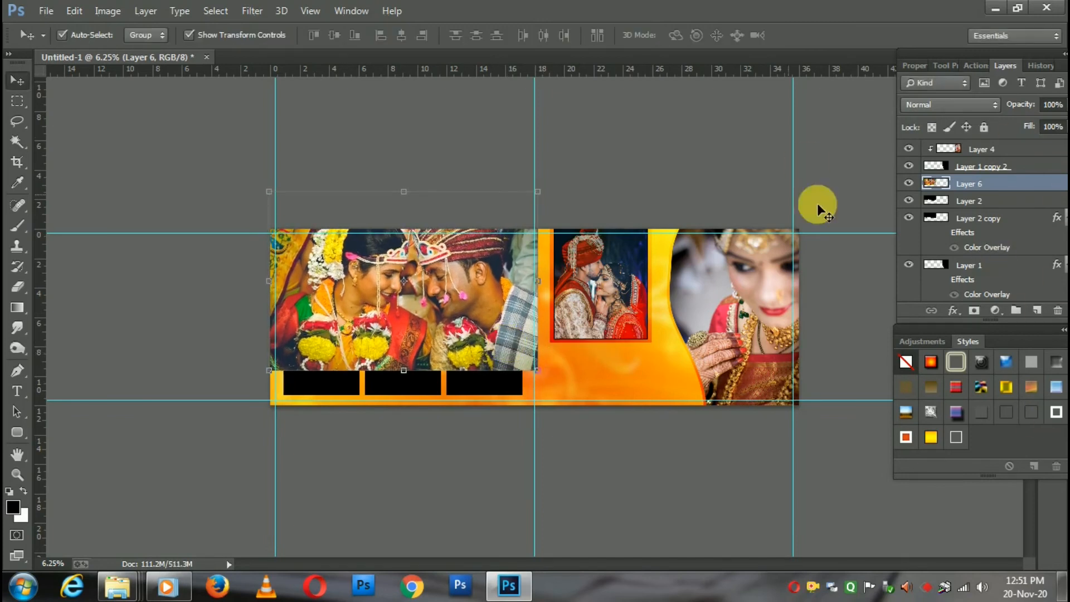
{"action": "left_click", "coordinate": [976, 192], "text": "alt"}
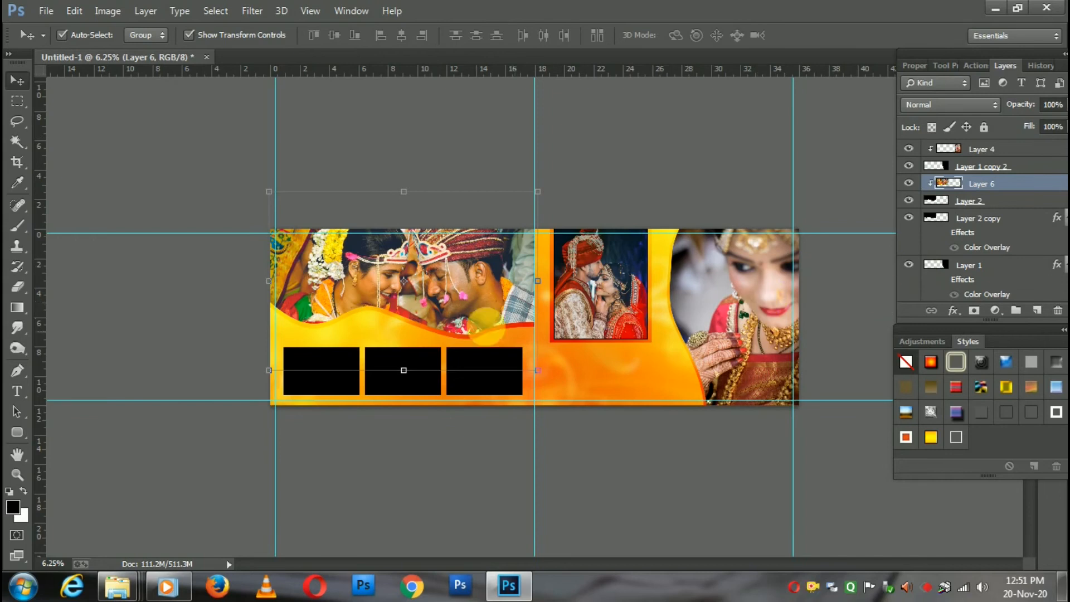
- Select the leftmost small black box, Layer 3, and open the close-up of hands holding a lamp from the photo folder
{"action": "left_click", "coordinate": [314, 379]}
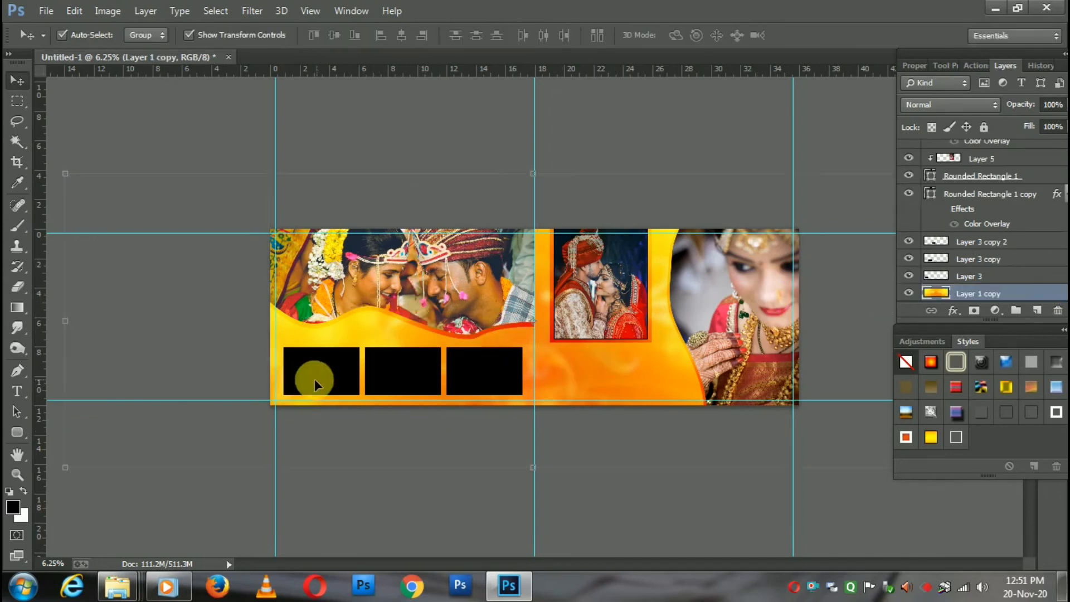
{"action": "mouse_move", "coordinate": [117, 585]}
{"action": "left_click", "coordinate": [138, 548]}
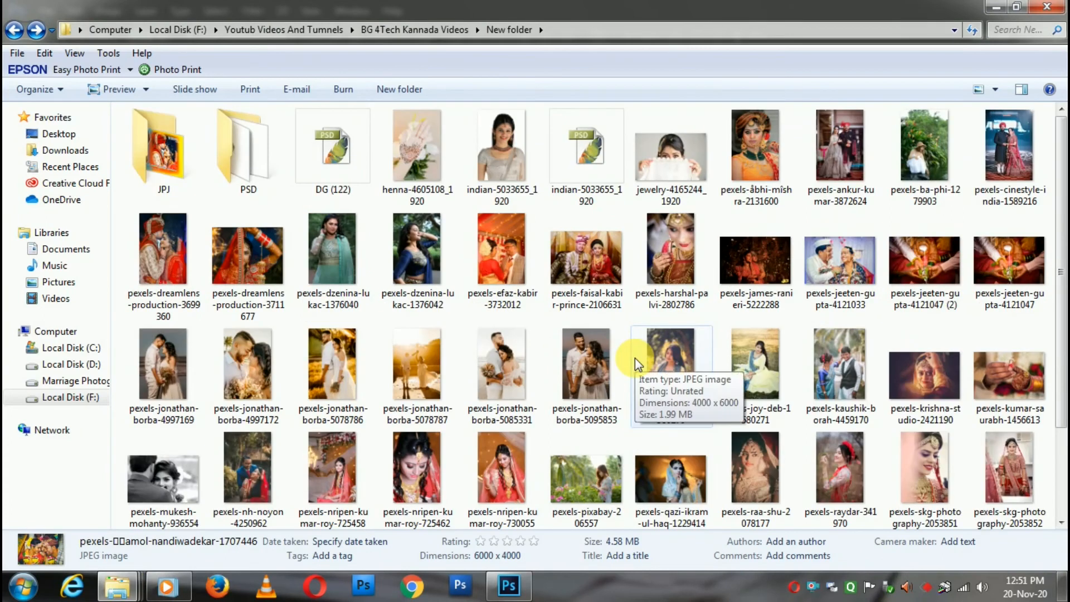
{"action": "left_click", "coordinate": [927, 287]}
{"action": "left_click_drag", "start_coordinate": [930, 290], "coordinate": [713, 33]}
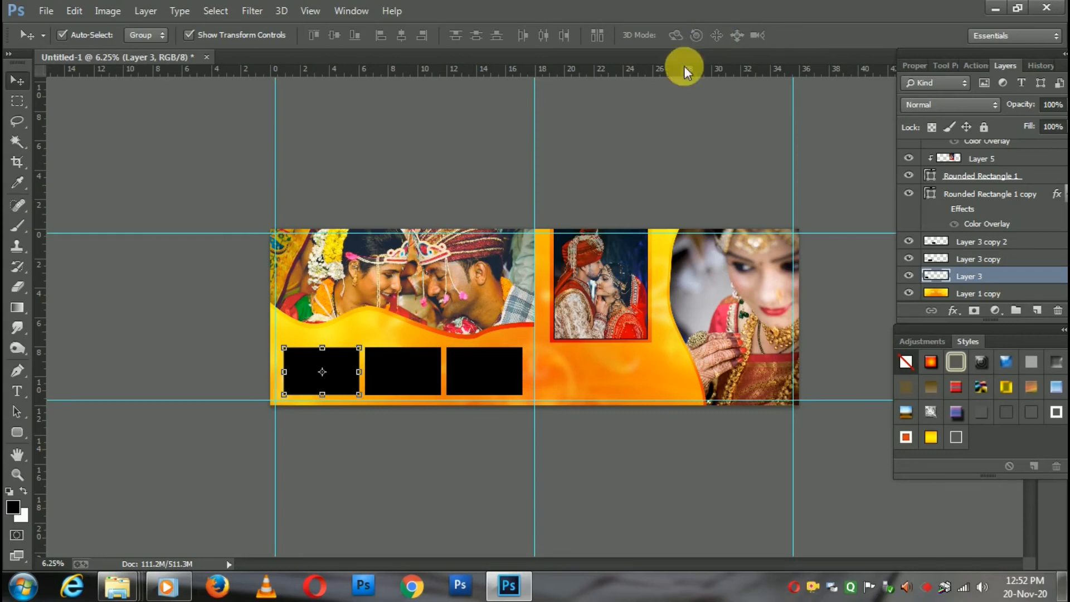
- Copy the entire photo of the hands holding a lamp, close its file, and paste it into the spread above Layer 3
{"action": "key", "text": "ctrl+a"}
{"action": "key", "text": "ctrl+c"}
{"action": "key", "text": "ctrl+w"}
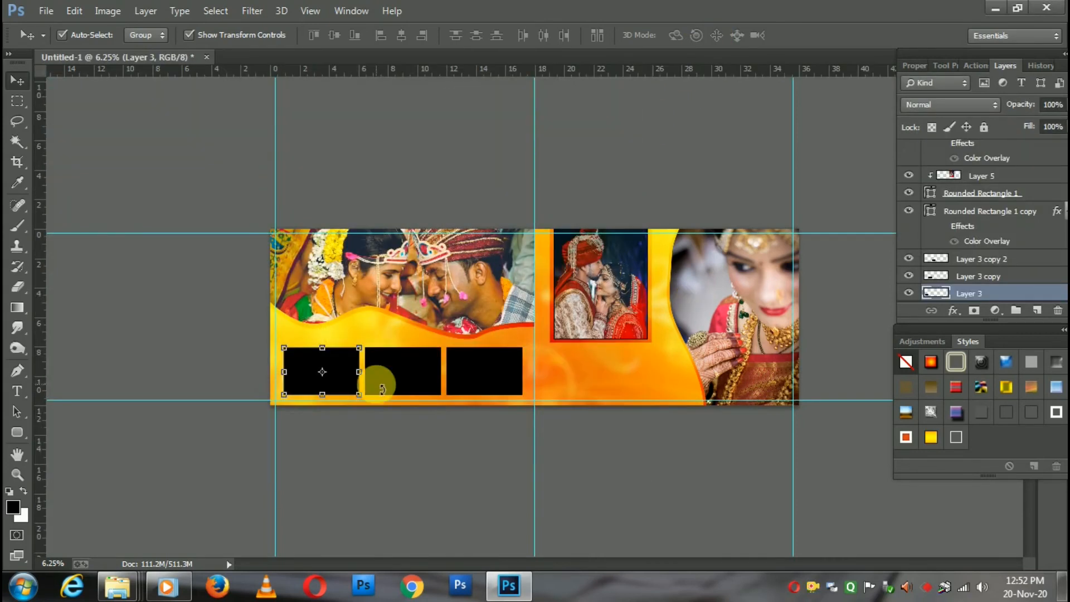
{"action": "key", "text": "ctrl+v"}
- Shrink the lamp photo to just cover the leftmost small box and clip it to Layer 3
{"action": "left_click_drag", "start_coordinate": [645, 250], "coordinate": [578, 288]}
{"action": "left_click_drag", "start_coordinate": [492, 355], "coordinate": [372, 355]}
{"action": "key", "text": "Return"}
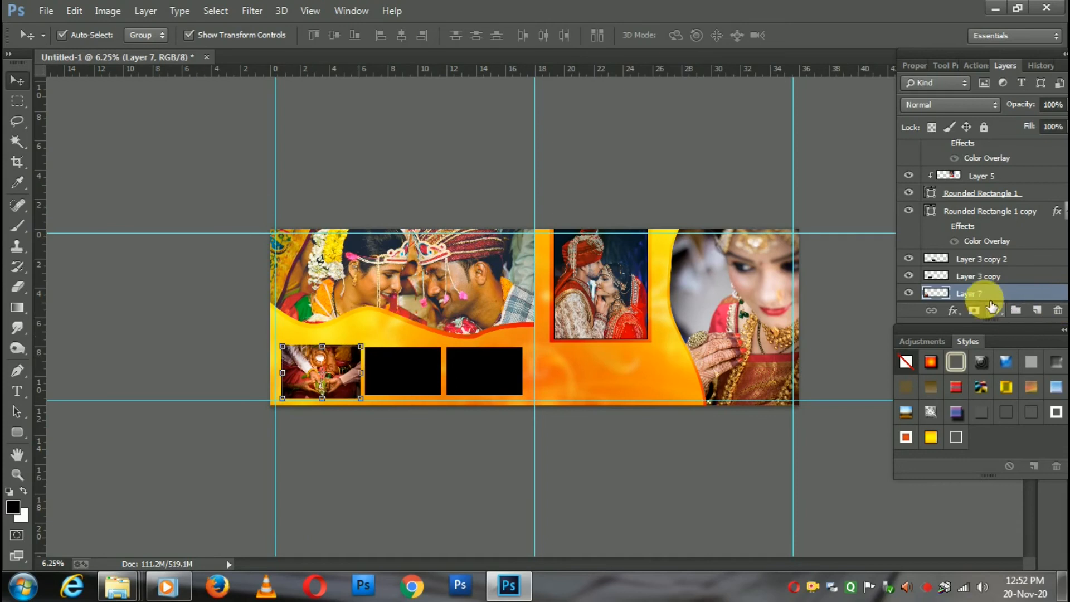
{"action": "scroll", "coordinate": [981, 287], "scroll_direction": "down", "scroll_amount": 2}
{"action": "left_click", "coordinate": [963, 275], "text": "alt"}
- Select the middle small black box, Layer 3 copy, and open the close-up of hands with a ring from the photo folder
{"action": "left_click", "coordinate": [404, 373]}
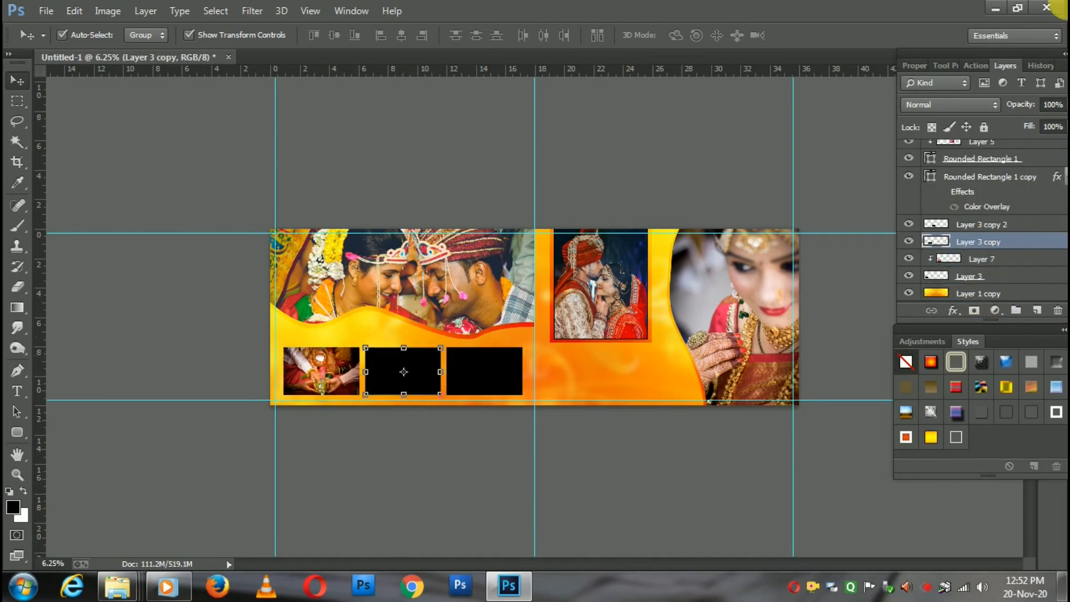
{"action": "mouse_move", "coordinate": [117, 585]}
{"action": "left_click", "coordinate": [256, 479]}
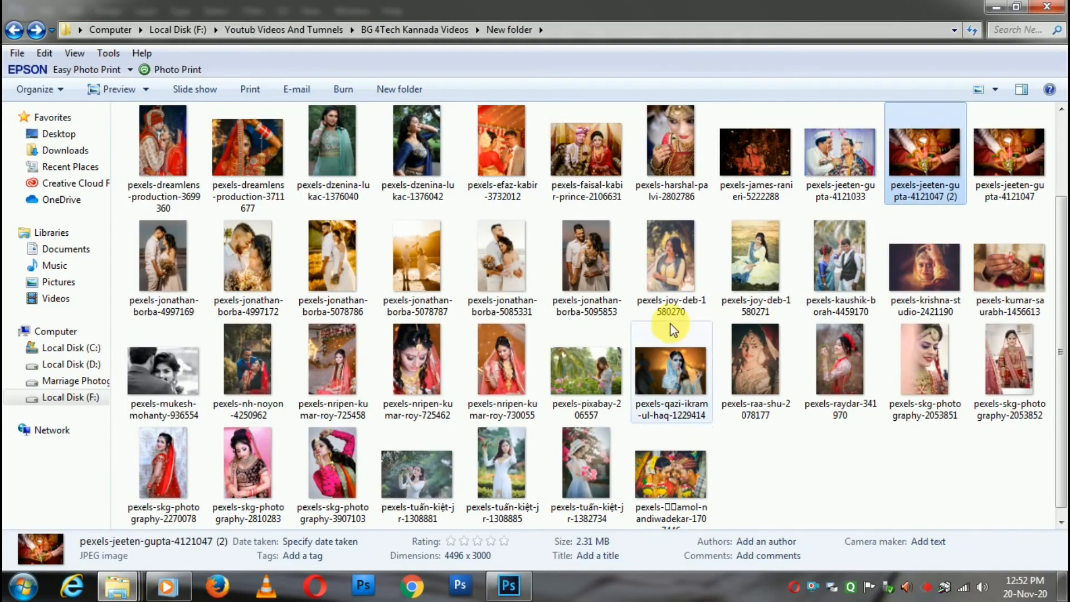
{"action": "left_click_drag", "start_coordinate": [1014, 278], "coordinate": [616, 98]}
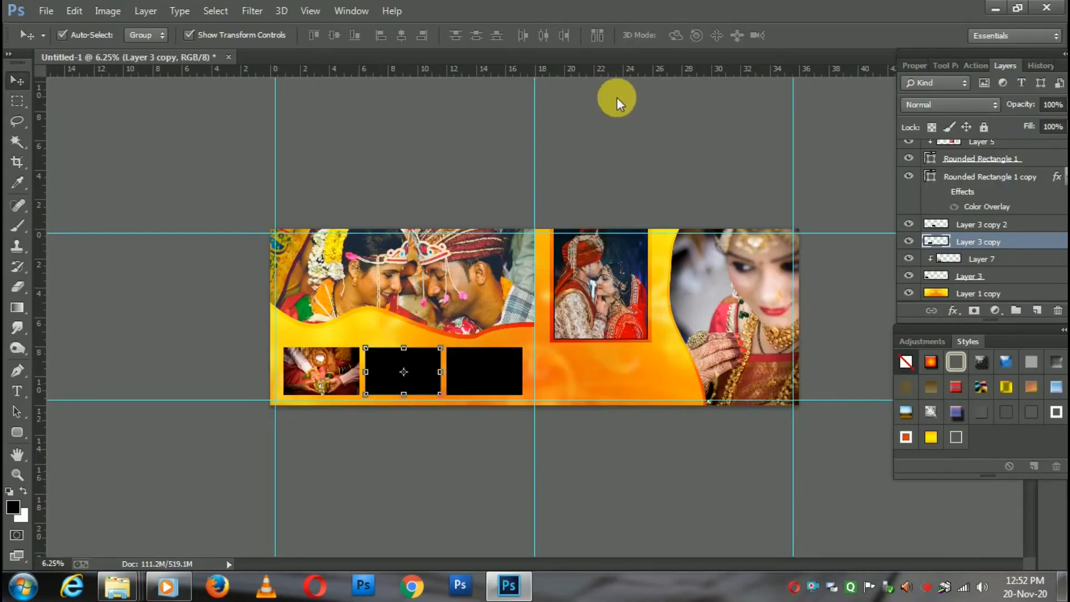
- Copy the entire ring photo, close its file, and paste it into the spread above Layer 3 copy
{"action": "key", "text": "ctrl+a"}
{"action": "key", "text": "ctrl+c"}
{"action": "key", "text": "ctrl+w"}
{"action": "key", "text": "ctrl+v"}
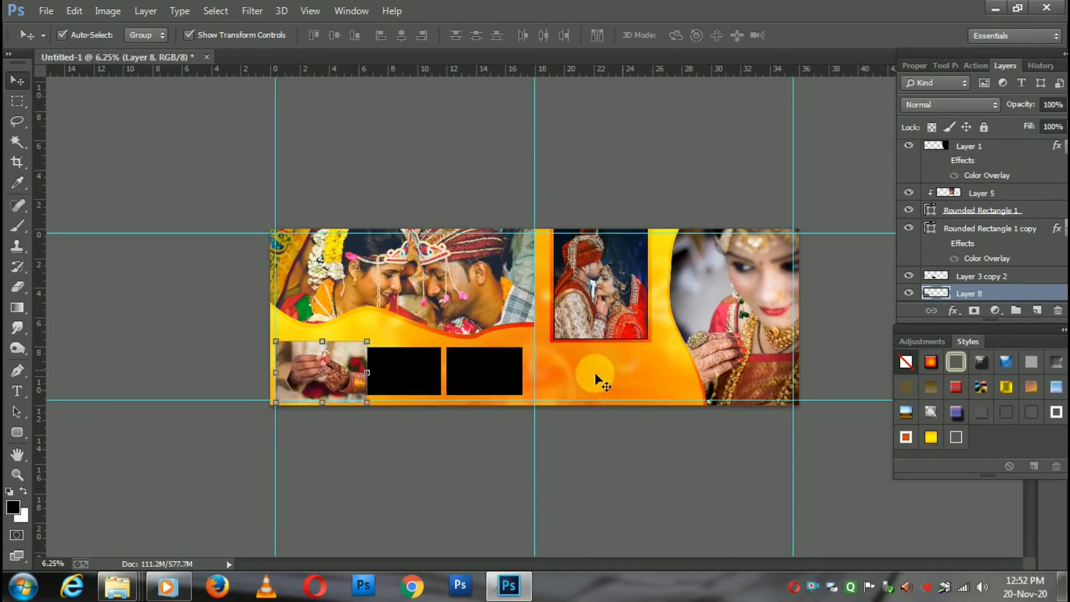
- Move the ring photo over the middle small box and clip it to Layer 3 copy
{"action": "left_click_drag", "start_coordinate": [348, 394], "coordinate": [427, 393]}
{"action": "scroll", "coordinate": [999, 287], "scroll_direction": "down", "scroll_amount": 2}
{"action": "left_click", "coordinate": [962, 277], "text": "alt"}
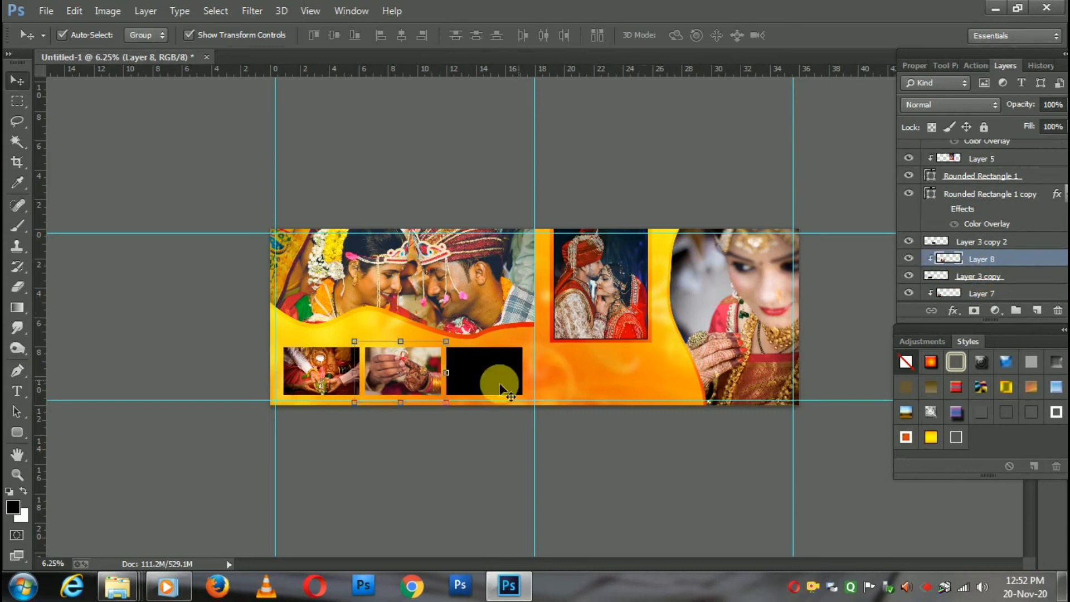
- Select the rightmost small black box, Layer 3 copy 2, and open jewelry-4165244_1920 from the photo folder
{"action": "left_click", "coordinate": [489, 373]}
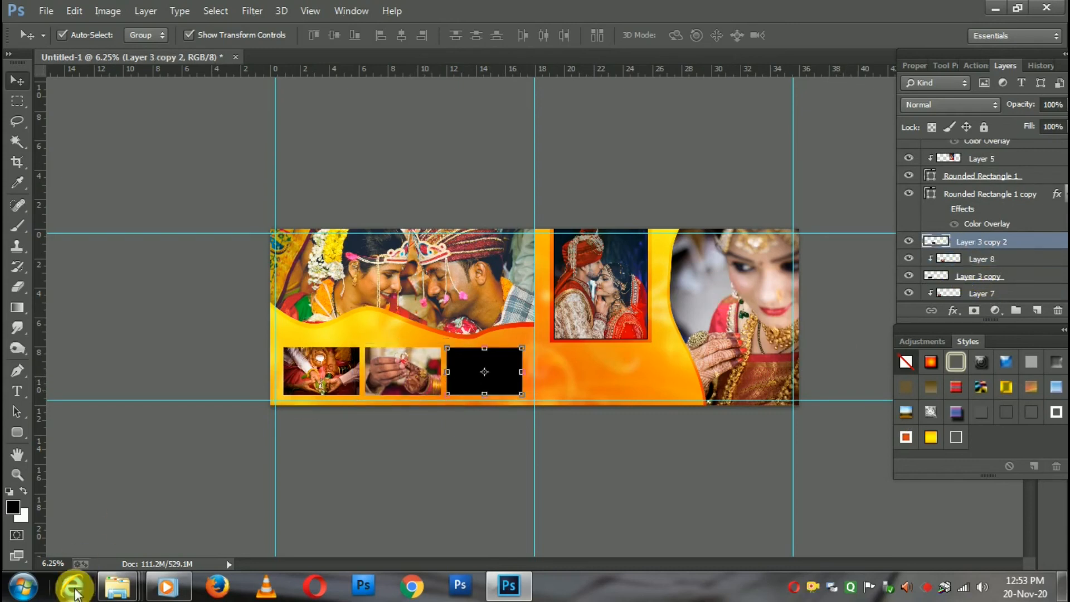
{"action": "mouse_move", "coordinate": [117, 585]}
{"action": "left_click", "coordinate": [320, 501]}
{"action": "scroll", "coordinate": [721, 362], "scroll_direction": "up", "scroll_amount": 2}
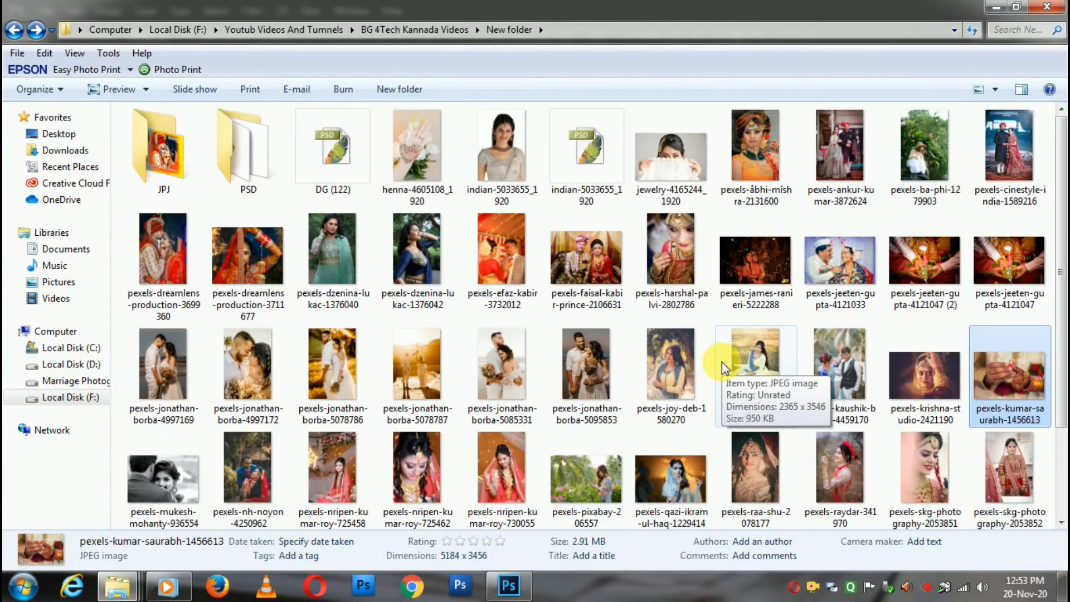
{"action": "left_click_drag", "start_coordinate": [672, 154], "coordinate": [678, 49]}
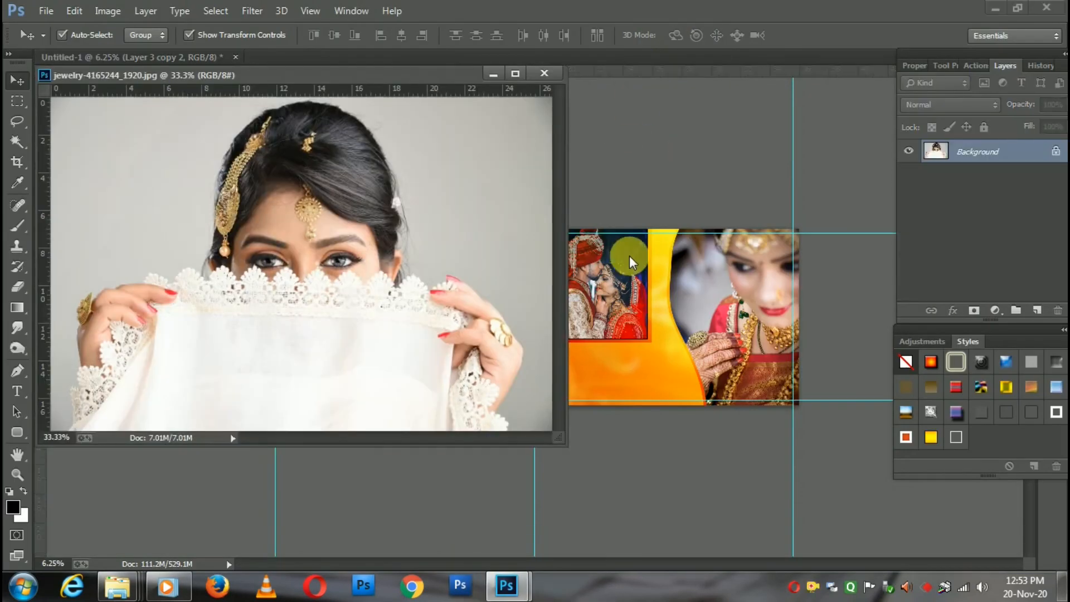
- Paste the photo of the woman holding white lace into the spread and scale it to just cover the rightmost small box
{"action": "key", "text": "ctrl+w"}
{"action": "key", "text": "ctrl+v"}
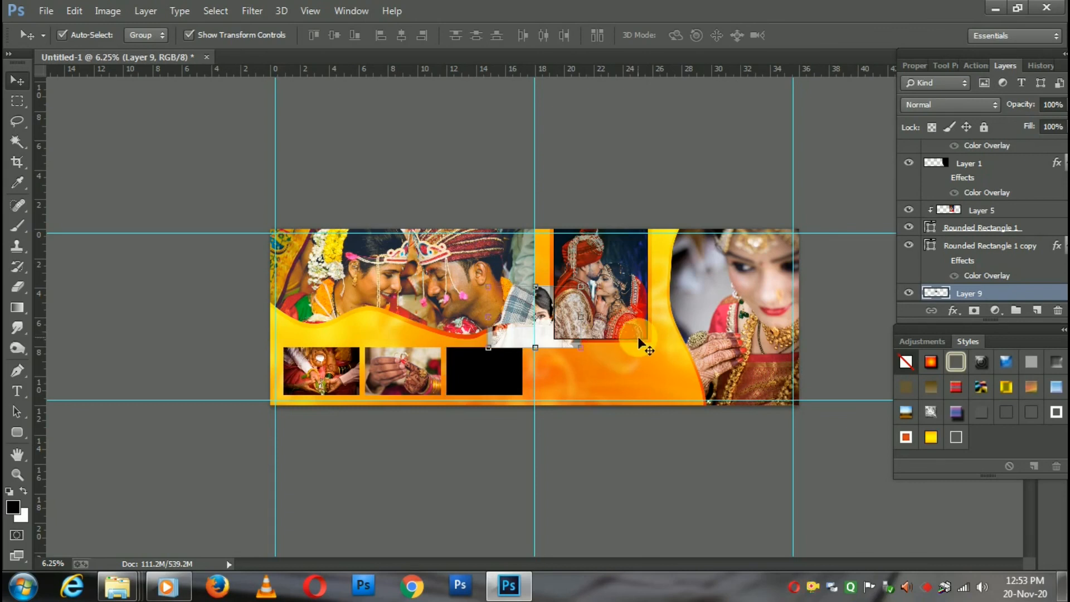
{"action": "left_click_drag", "start_coordinate": [638, 336], "coordinate": [512, 378]}
{"action": "key", "text": "ctrl+t"}
{"action": "key", "text": "Return"}
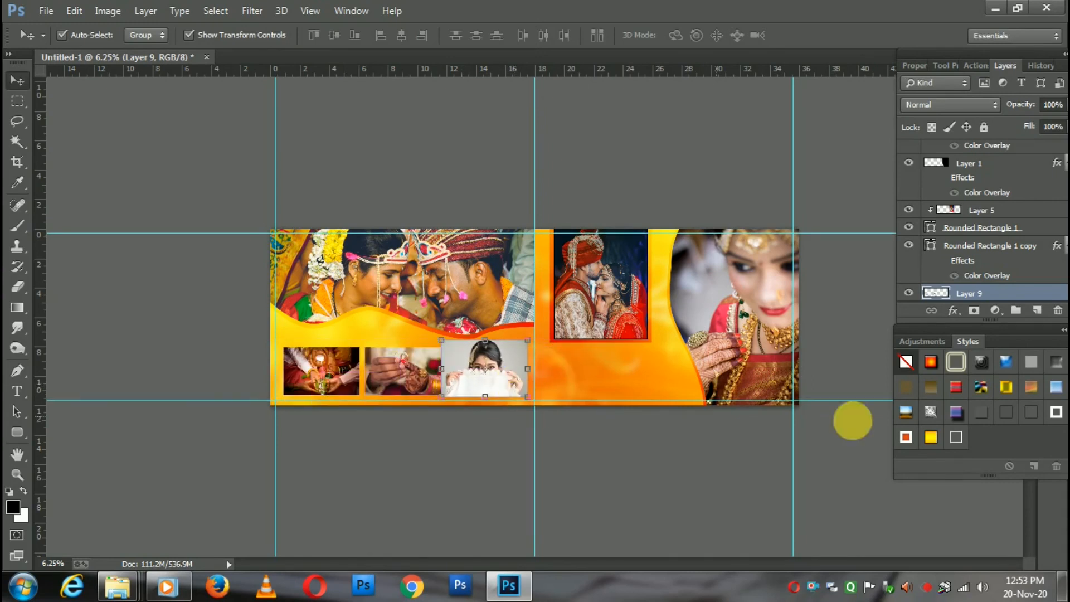
- Clip the lace photo on Layer 9 to Layer 3 copy 2 and nudge it down within the rightmost small box
{"action": "scroll", "coordinate": [1002, 277], "scroll_direction": "down", "scroll_amount": 1}
{"action": "left_click", "coordinate": [963, 268], "text": "alt"}
{"action": "key", "text": "shift+Down"}
{"action": "key", "text": "shift+Down"}
{"action": "key", "text": "shift+Down"}
{"action": "key", "text": "shift+Down"}
{"action": "key", "text": "shift+Down"}
{"action": "key", "text": "shift+Down"}
{"action": "key", "text": "shift+Down"}
{"action": "key", "text": "shift+Down"}
{"action": "key", "text": "shift+Down"}
{"action": "key", "text": "shift+Down"}
{"action": "key", "text": "shift+Down"}
{"action": "key", "text": "shift+Right"}
{"action": "key", "text": "shift+Right"}
{"action": "key", "text": "shift+Right"}
{"action": "key", "text": "shift+Down"}
{"action": "key", "text": "shift+Down"}
{"action": "key", "text": "shift+Down"}
{"action": "key", "text": "shift+Down"}
{"action": "key", "text": "shift+Down"}
{"action": "key", "text": "shift+Left"}
{"action": "key", "text": "shift+Left"}
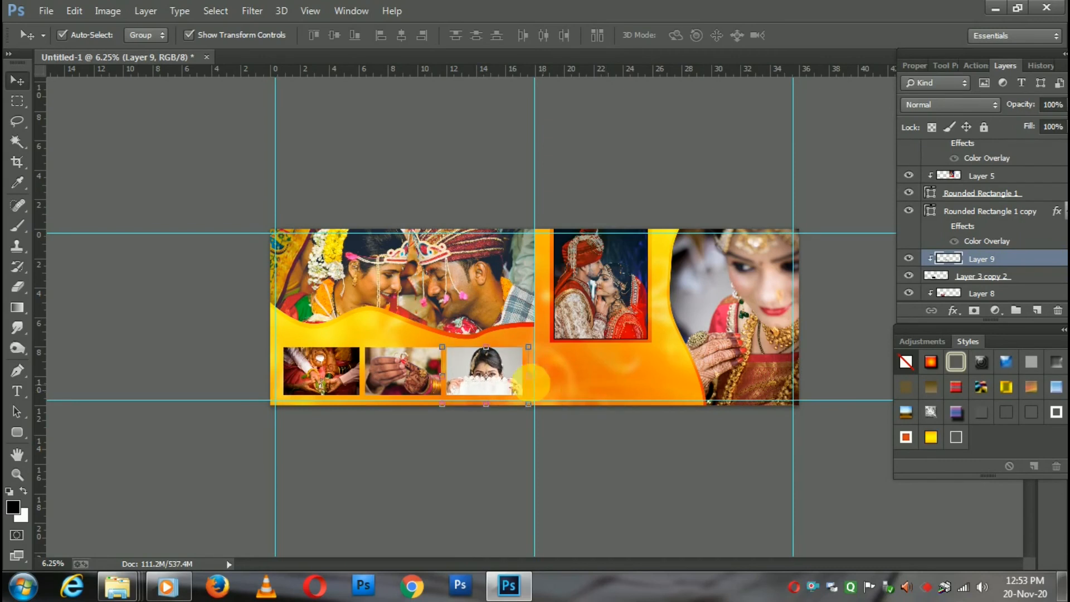
{"action": "scroll", "coordinate": [493, 365], "scroll_direction": "up", "scroll_amount": 2}
{"action": "scroll", "coordinate": [504, 385], "scroll_direction": "up", "scroll_amount": 1}
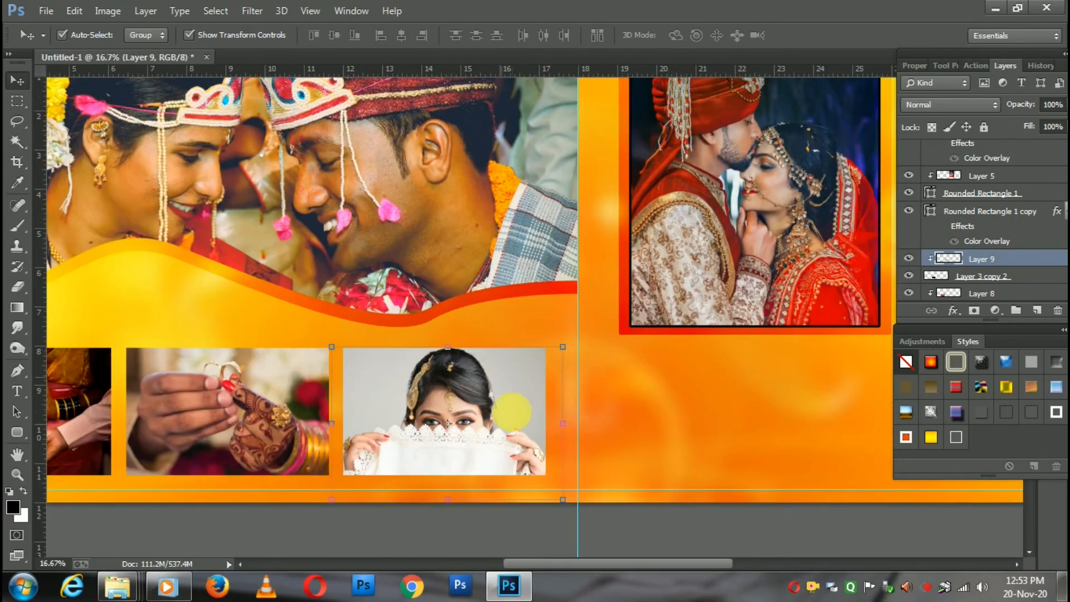
{"action": "scroll", "coordinate": [511, 411], "scroll_direction": "down", "scroll_amount": 2}
{"action": "scroll", "coordinate": [524, 385], "scroll_direction": "up", "scroll_amount": 1}
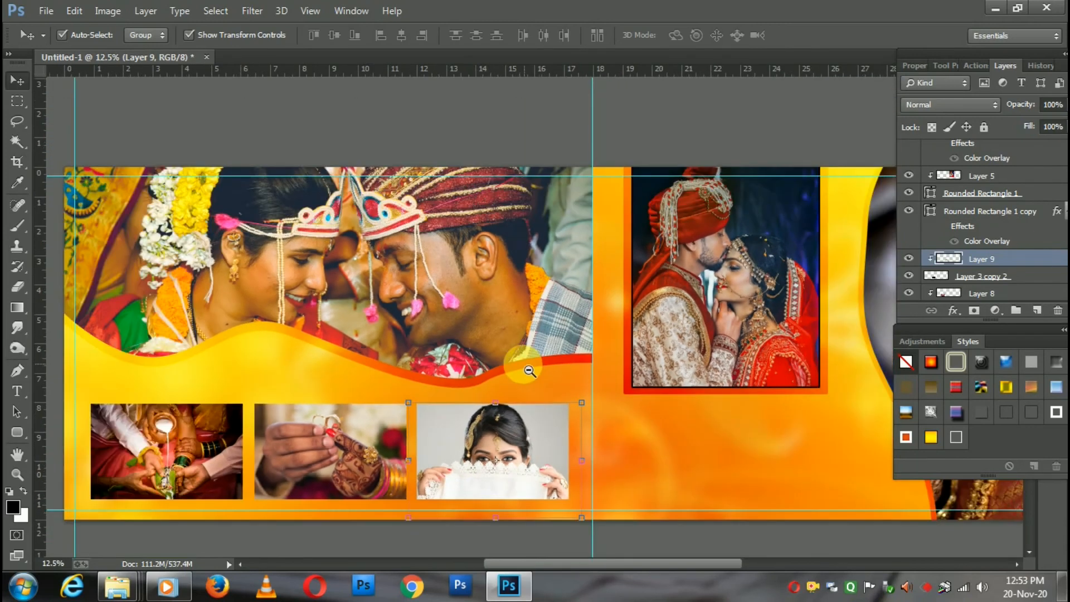
{"action": "scroll", "coordinate": [529, 371], "scroll_direction": "down", "scroll_amount": 1}
- Place the "beautiful moments" text clipart, file 1 in the clipart New folder, into the spread below the framed couple photo
{"action": "mouse_move", "coordinate": [133, 588]}
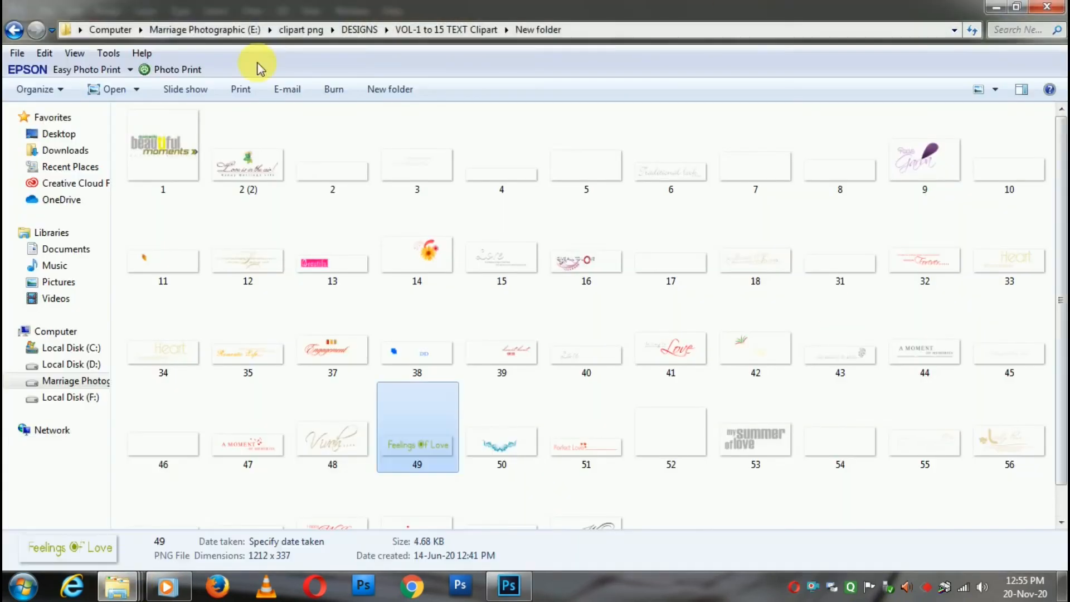
{"action": "left_click_drag", "start_coordinate": [162, 161], "coordinate": [641, 341]}
{"action": "left_click_drag", "start_coordinate": [651, 440], "coordinate": [657, 413]}
{"action": "key", "text": "Return"}
{"action": "left_click", "coordinate": [718, 499]}
- Select the "beautiful moments" clipart, nudge it slightly up and to the left, and deselect it
{"action": "left_click", "coordinate": [742, 388], "text": "ctrl"}
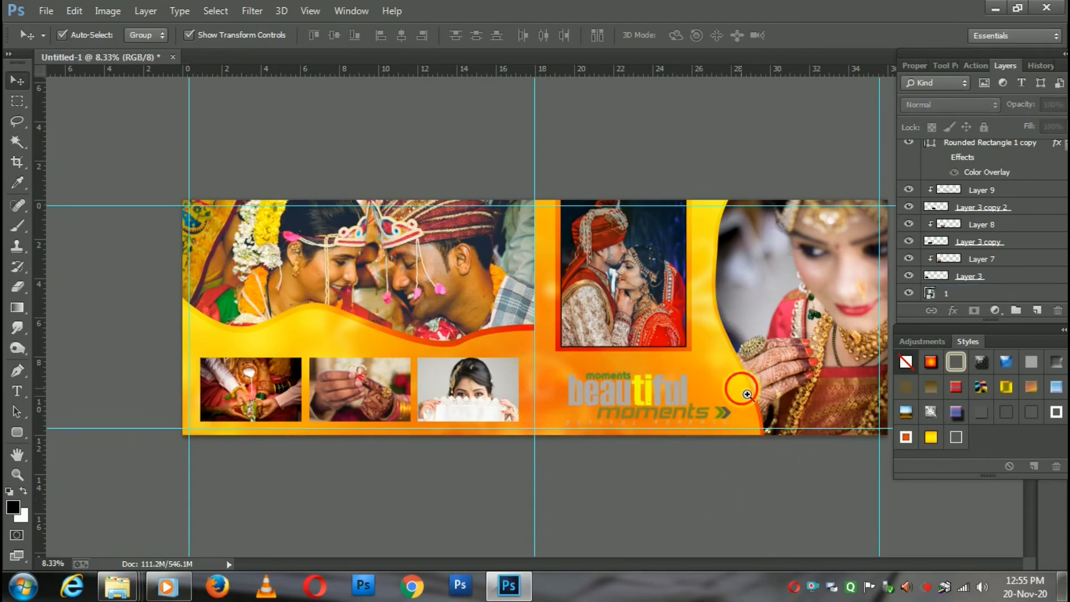
{"action": "left_click_drag", "start_coordinate": [586, 318], "coordinate": [577, 272]}
{"action": "left_click", "coordinate": [568, 353]}
{"action": "key", "text": "shift+Up"}
{"action": "key", "text": "shift+Up"}
{"action": "key", "text": "shift+Up"}
{"action": "key", "text": "shift+Up"}
{"action": "key", "text": "shift+Up"}
{"action": "key", "text": "shift+Up"}
{"action": "key", "text": "shift+Up"}
{"action": "key", "text": "shift+Up"}
{"action": "key", "text": "shift+Up"}
{"action": "key", "text": "shift+Up"}
{"action": "key", "text": "shift+Up"}
{"action": "key", "text": "shift+Up"}
{"action": "key", "text": "shift+Up"}
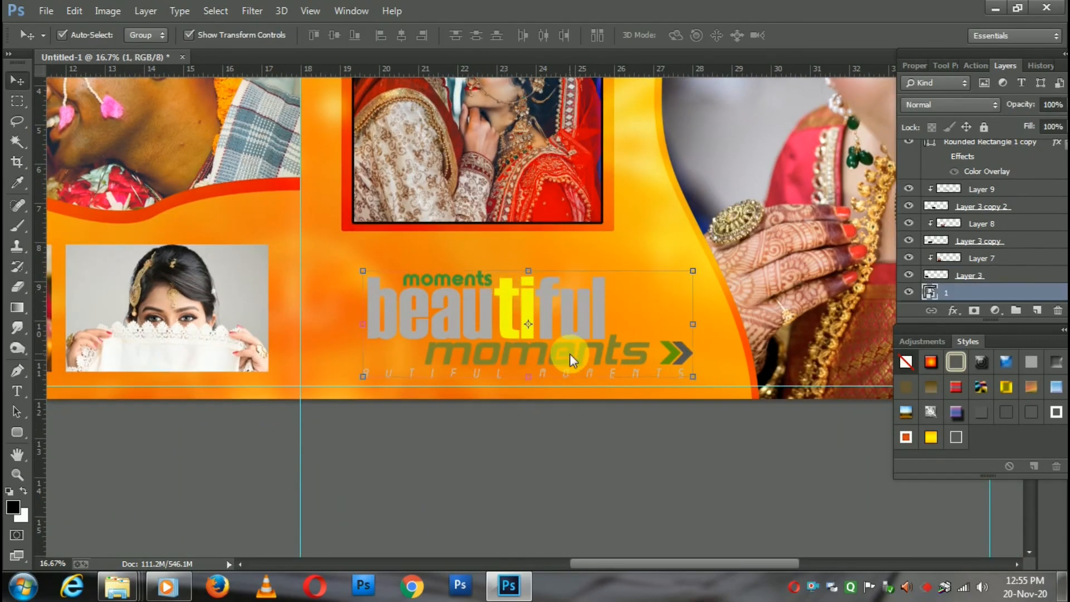
{"action": "key", "text": "shift+Left"}
{"action": "key", "text": "shift+Left"}
{"action": "key", "text": "shift+Left"}
{"action": "key", "text": "shift+Left"}
{"action": "key", "text": "shift+Left"}
{"action": "key", "text": "shift+Left"}
{"action": "key", "text": "shift+Left"}
{"action": "key", "text": "shift+Left"}
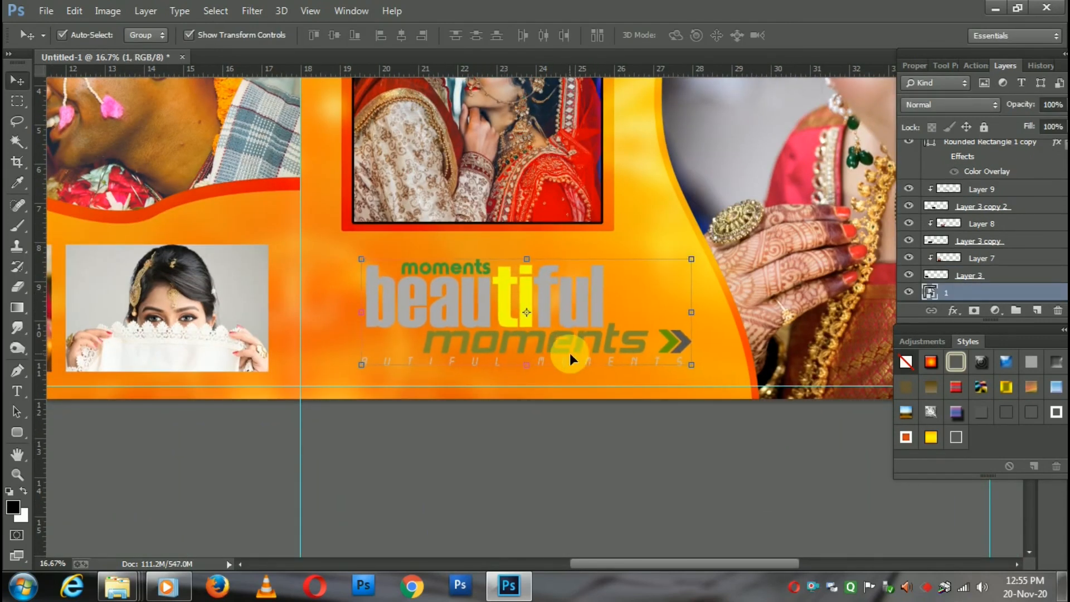
{"action": "left_click", "coordinate": [621, 450]}
{"action": "left_click", "coordinate": [635, 340], "text": "alt"}
{"action": "left_click", "coordinate": [635, 340], "text": "alt"}
{"action": "left_click", "coordinate": [635, 340], "text": "alt"}
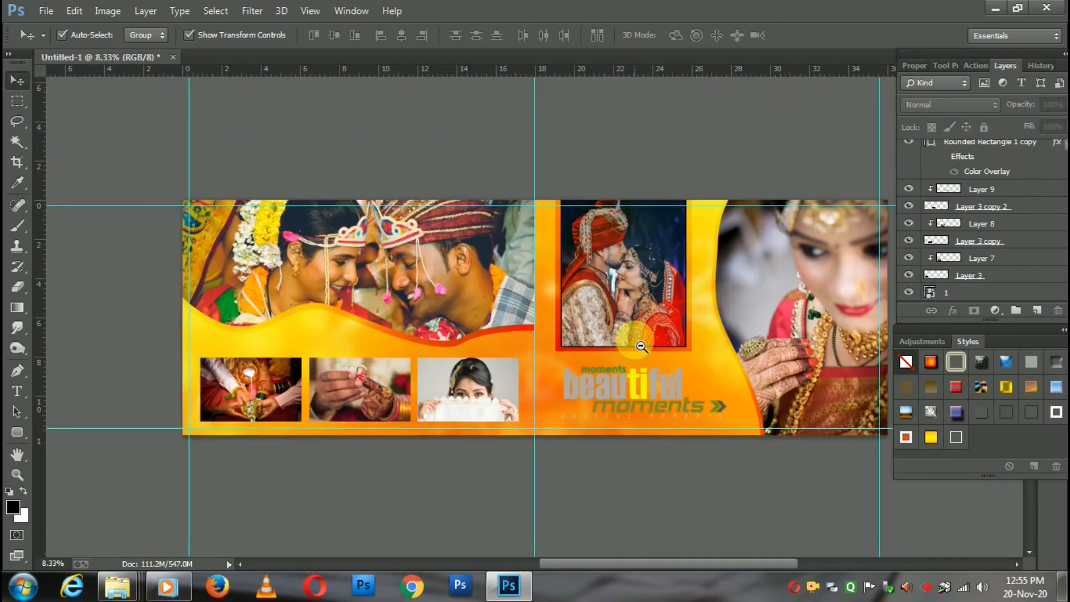
{"action": "left_click", "coordinate": [757, 362], "text": "alt"}
{"action": "left_click", "coordinate": [840, 355], "text": "ctrl"}
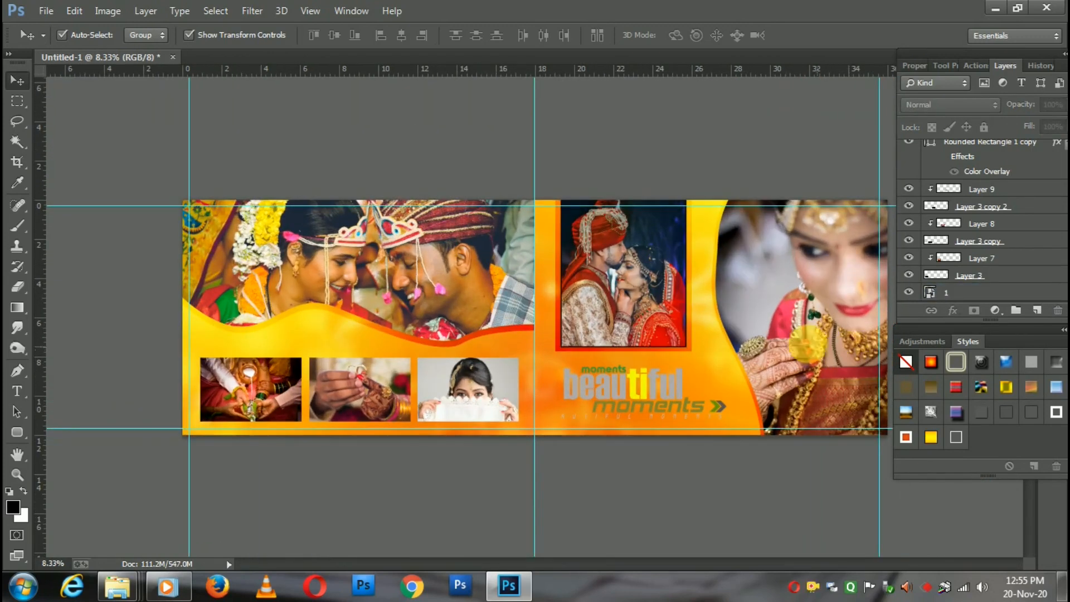
- Dock the floating Styles panel and bring the Layers panel back so that it sits docked beneath it
{"action": "left_click_drag", "start_coordinate": [1060, 73], "coordinate": [1043, 237]}
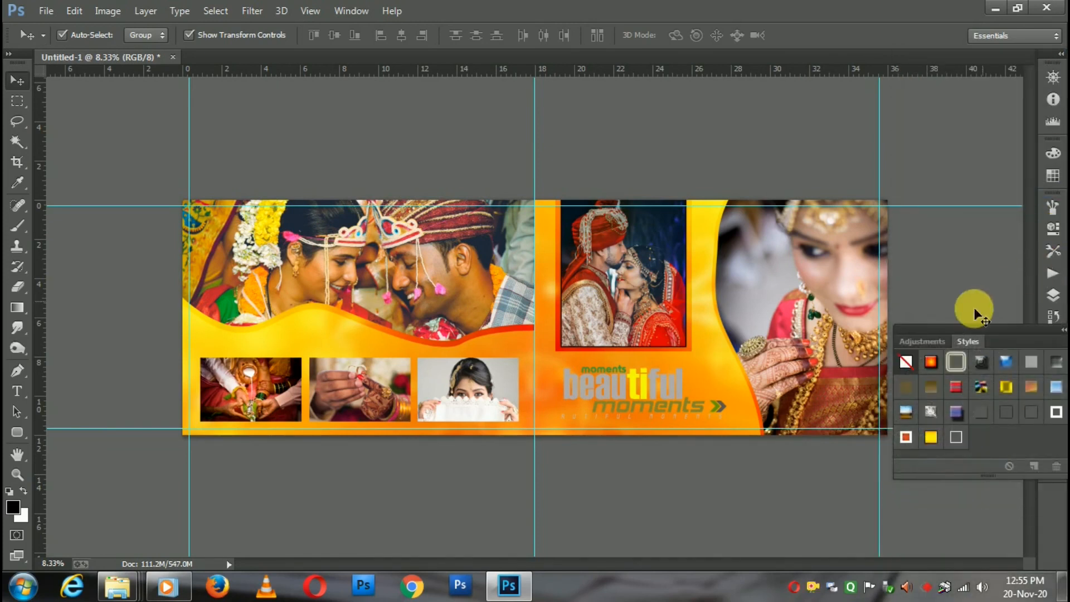
{"action": "left_click_drag", "start_coordinate": [982, 331], "coordinate": [864, 349]}
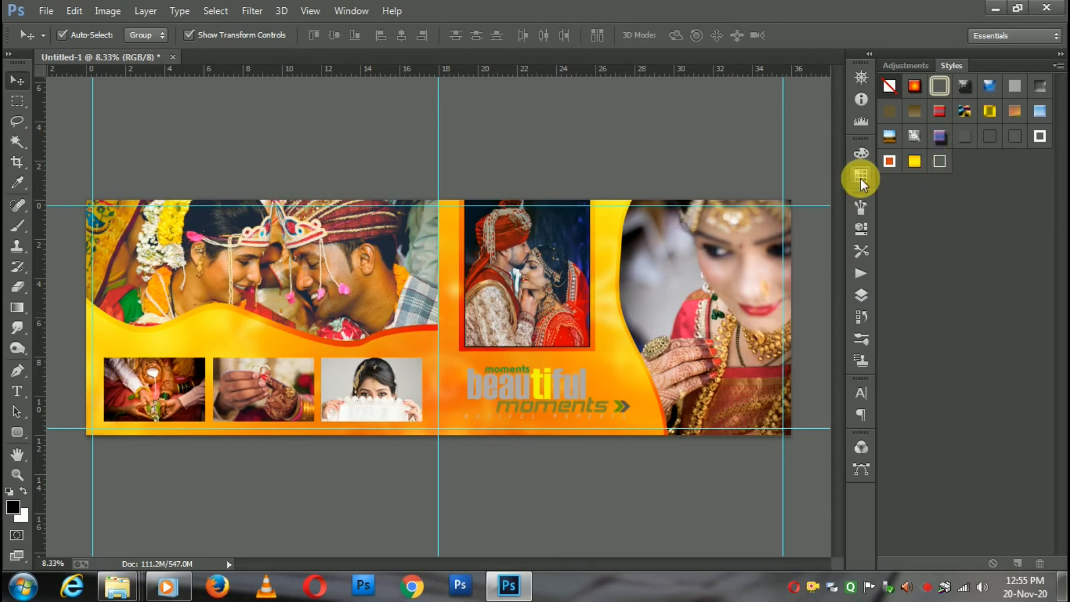
{"action": "left_click", "coordinate": [332, 10]}
{"action": "left_click", "coordinate": [362, 279]}
{"action": "left_click_drag", "start_coordinate": [803, 189], "coordinate": [1018, 180]}
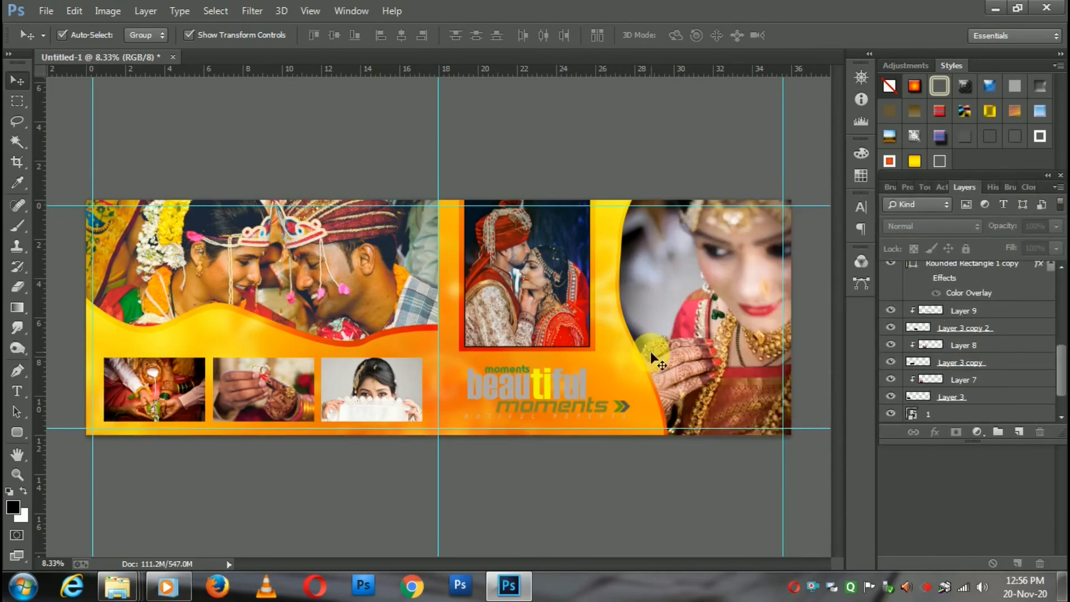
{"action": "scroll", "coordinate": [705, 287], "scroll_direction": "up", "scroll_amount": 1}
{"action": "scroll", "coordinate": [486, 292], "scroll_direction": "down", "scroll_amount": 1}
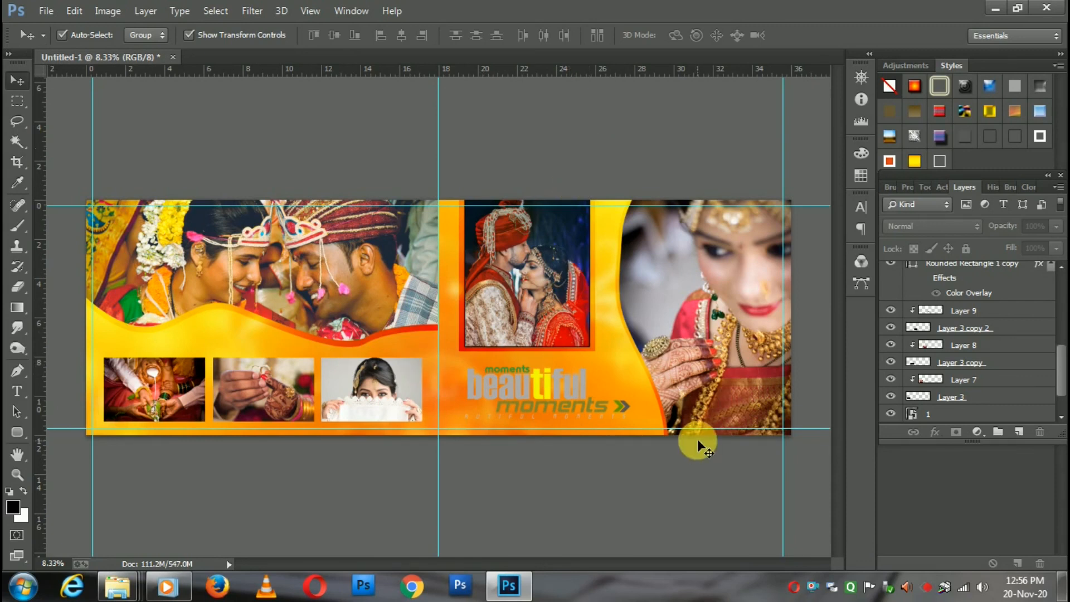
{"action": "left_click", "coordinate": [46, 11]}
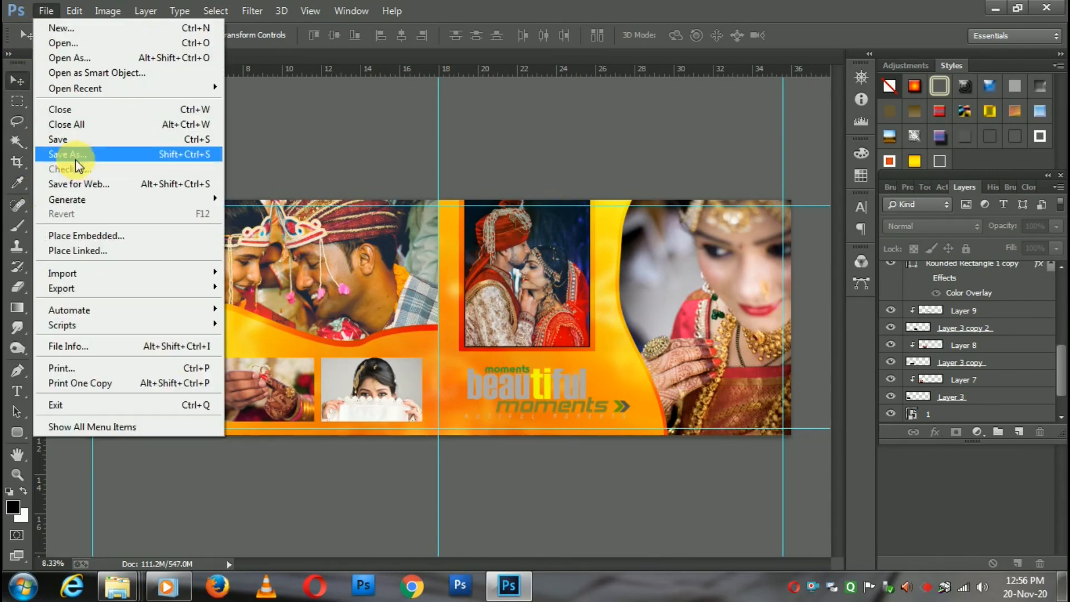
{"action": "left_click", "coordinate": [31, 153]}
{"action": "left_click", "coordinate": [205, 315]}
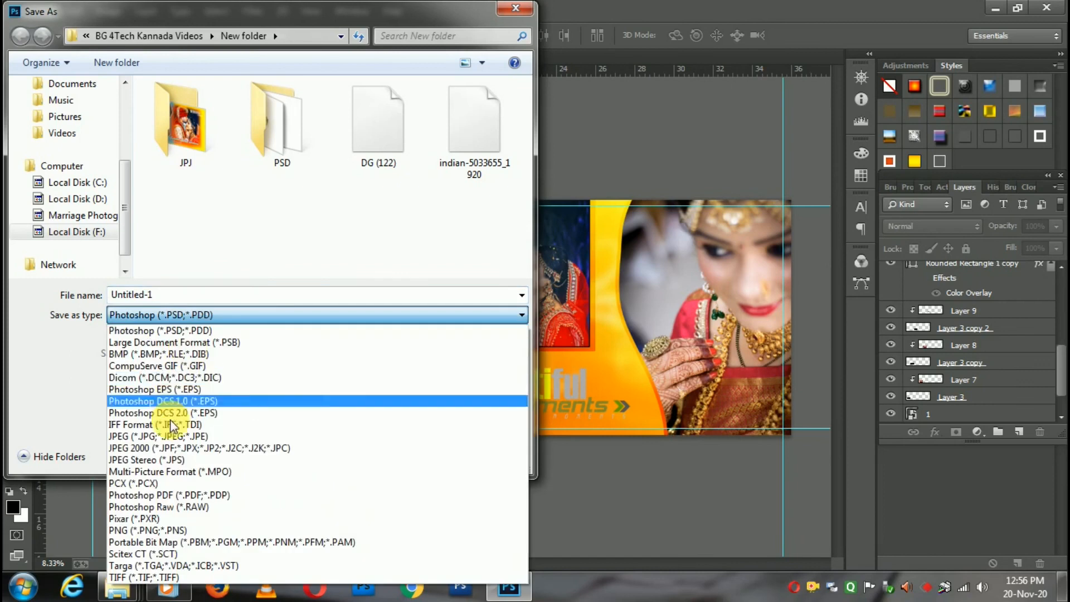
{"action": "left_click", "coordinate": [203, 440]}
{"action": "left_click", "coordinate": [376, 456]}
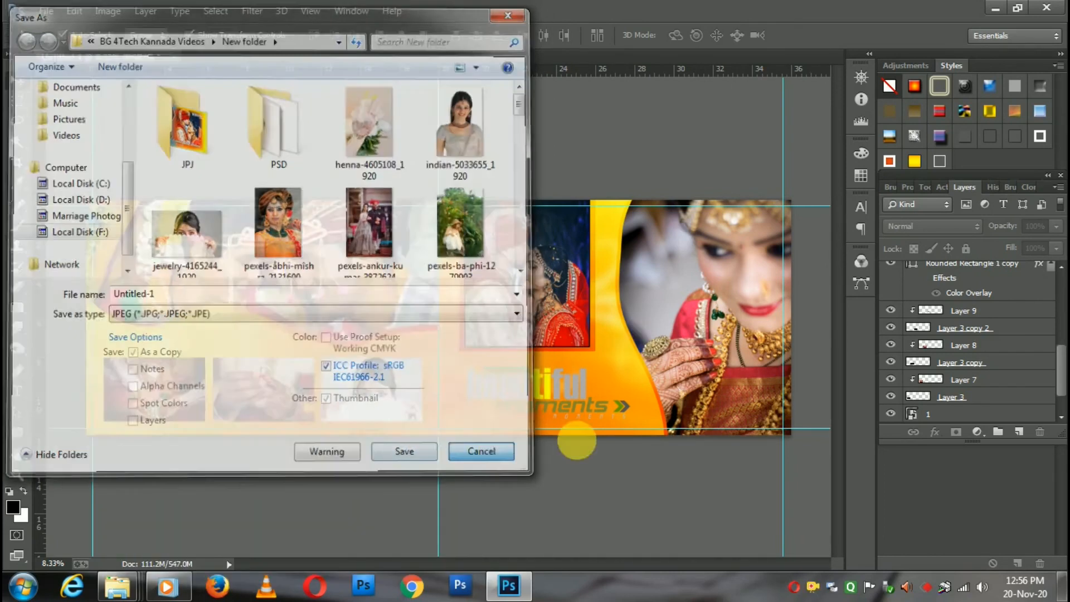
- Remove the three vertical and two horizontal guides from the spread
{"action": "left_click_drag", "start_coordinate": [438, 167], "coordinate": [14, 139]}
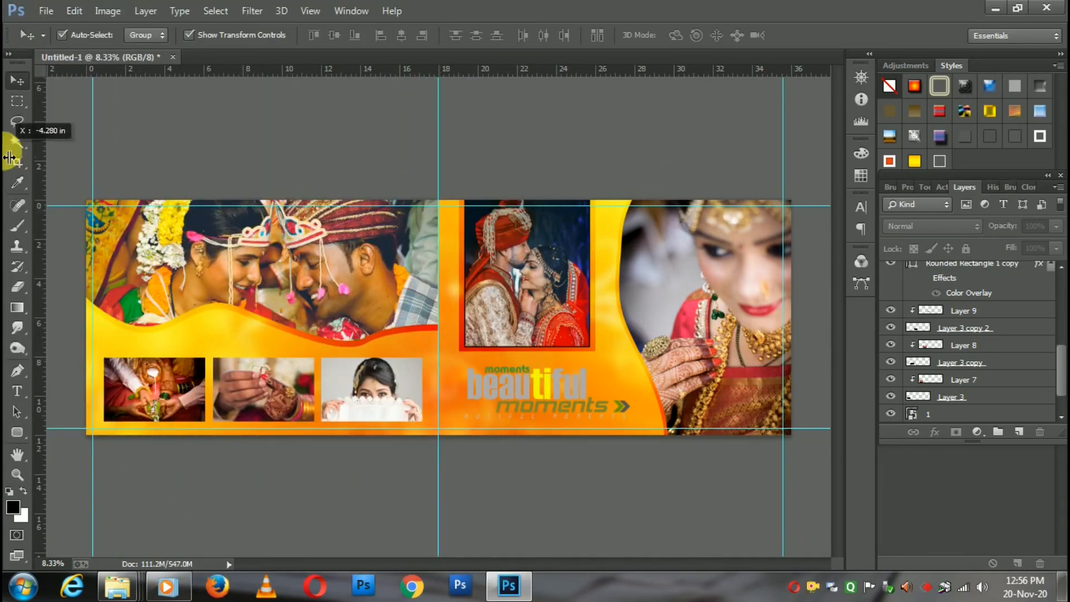
{"action": "left_click_drag", "start_coordinate": [390, 206], "coordinate": [413, 62]}
{"action": "left_click_drag", "start_coordinate": [779, 143], "coordinate": [1059, 294]}
{"action": "left_click_drag", "start_coordinate": [86, 174], "coordinate": [14, 188]}
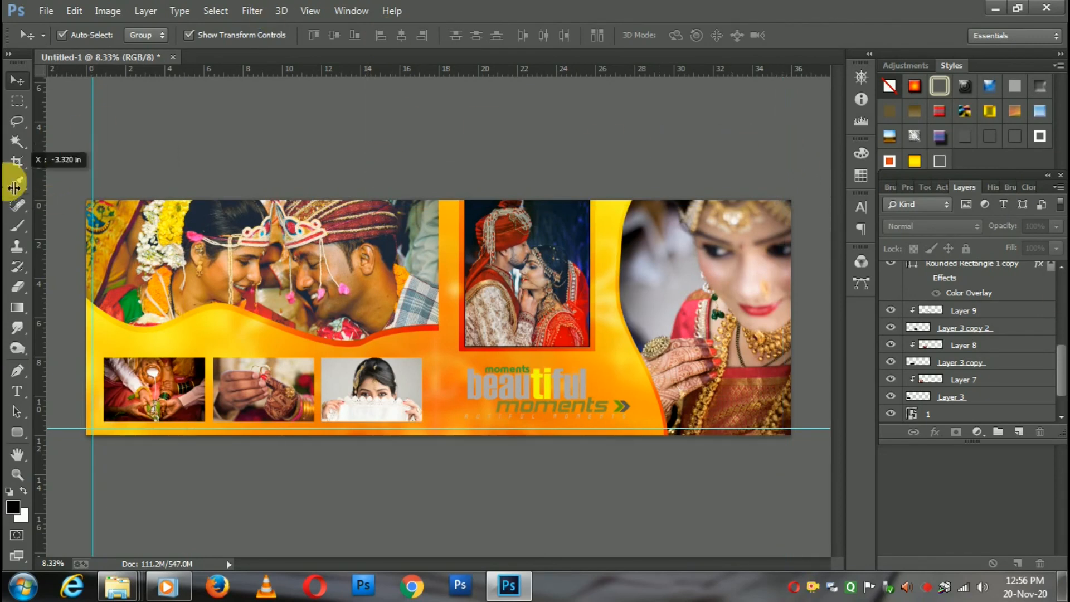
{"action": "left_click_drag", "start_coordinate": [388, 435], "coordinate": [411, 68]}
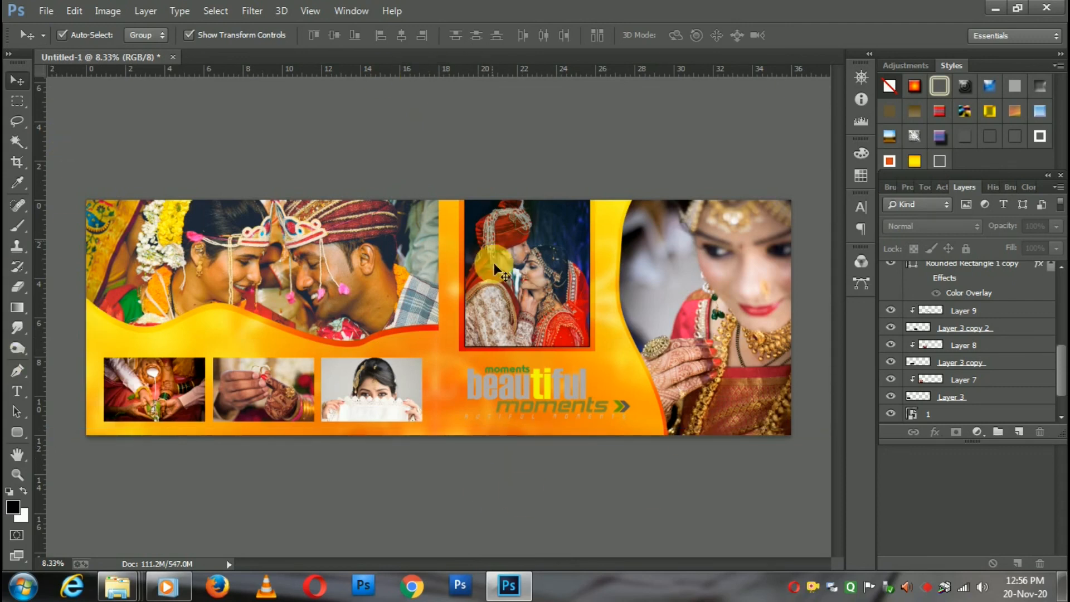
- Minimise Photoshop and the open photo and background folder windows
{"action": "left_click", "coordinate": [995, 8]}
{"action": "left_click", "coordinate": [995, 8]}
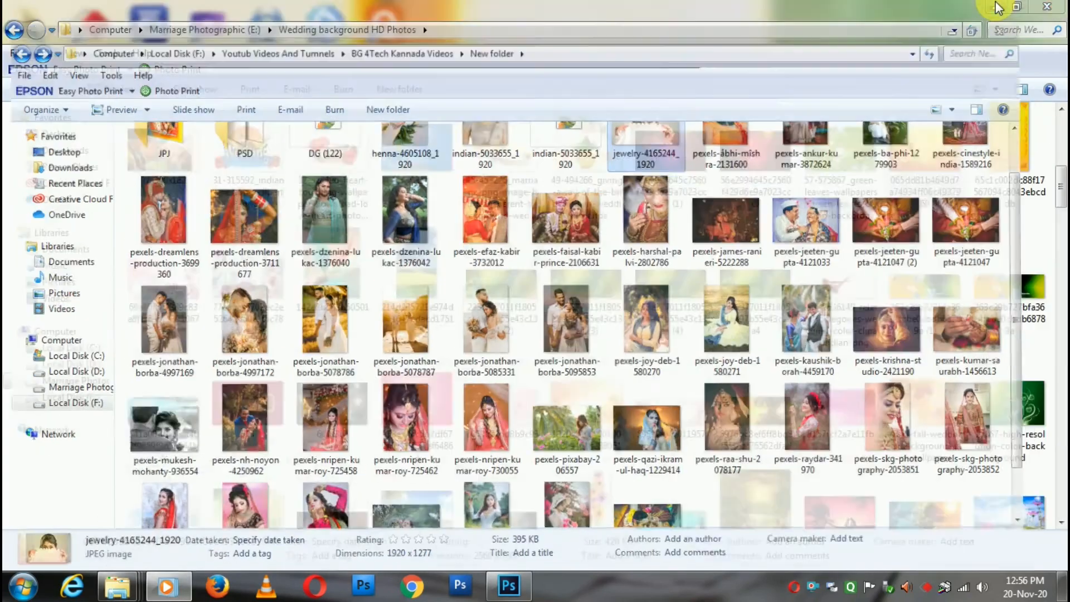
{"action": "left_click", "coordinate": [997, 7]}
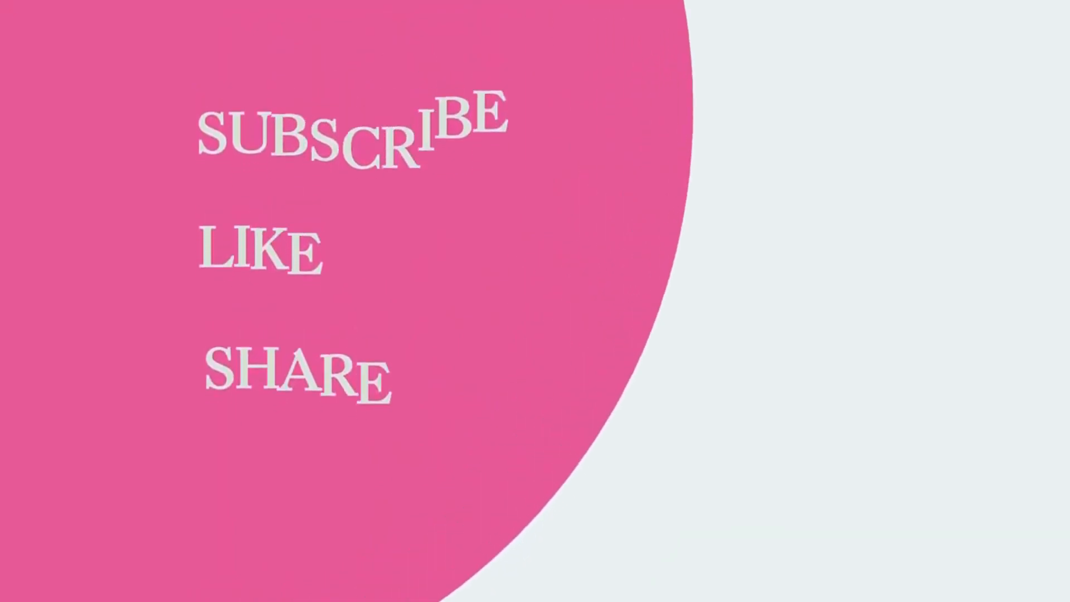